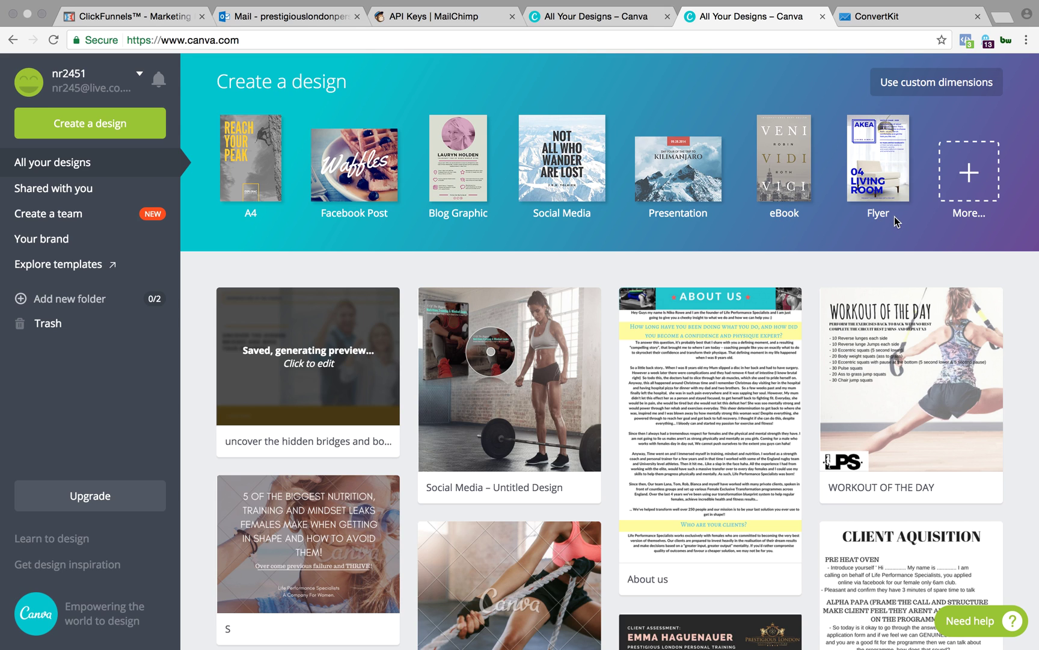
Create a new eBook design and apply the "The Good Table" cover layout from the Wellness Journal Ebook Template to its page
left_click(784, 158)
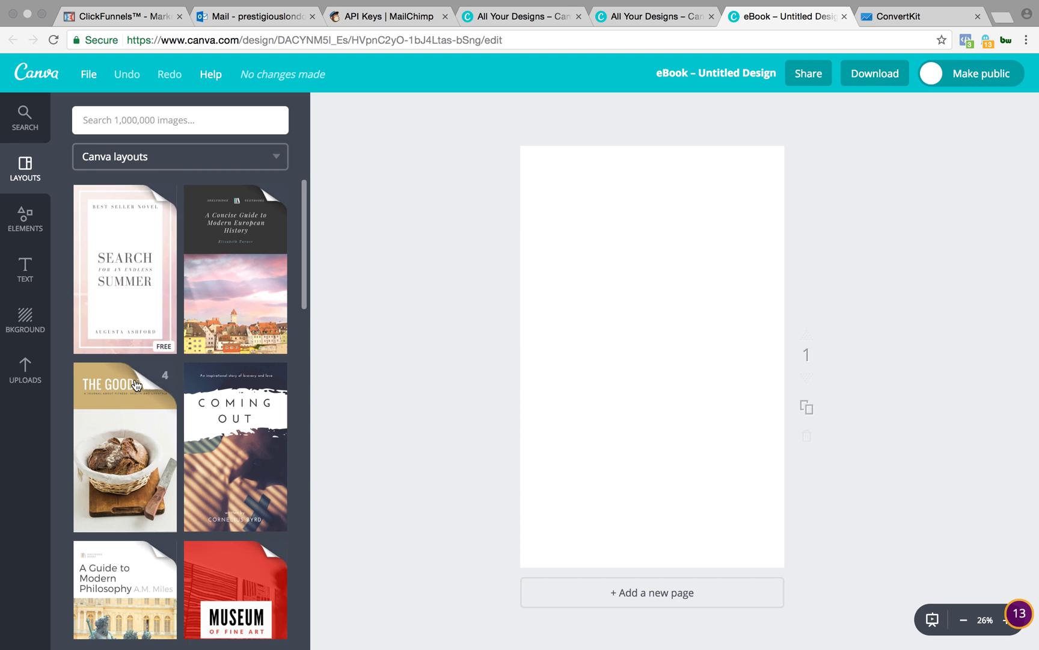
scroll(144, 358, "down", 4)
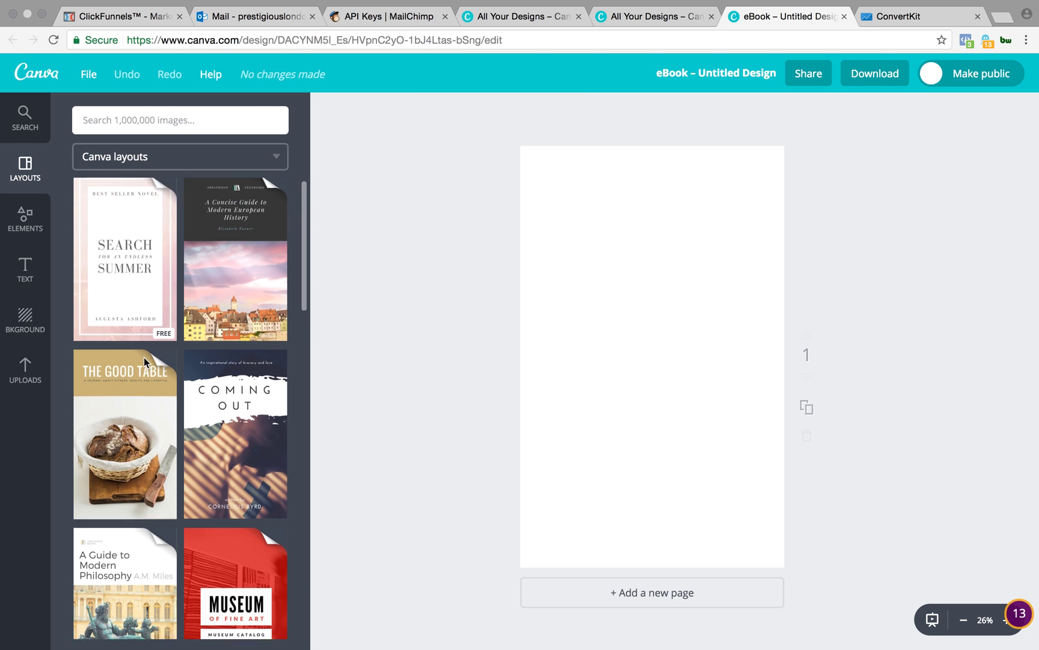
scroll(144, 358, "down", 20)
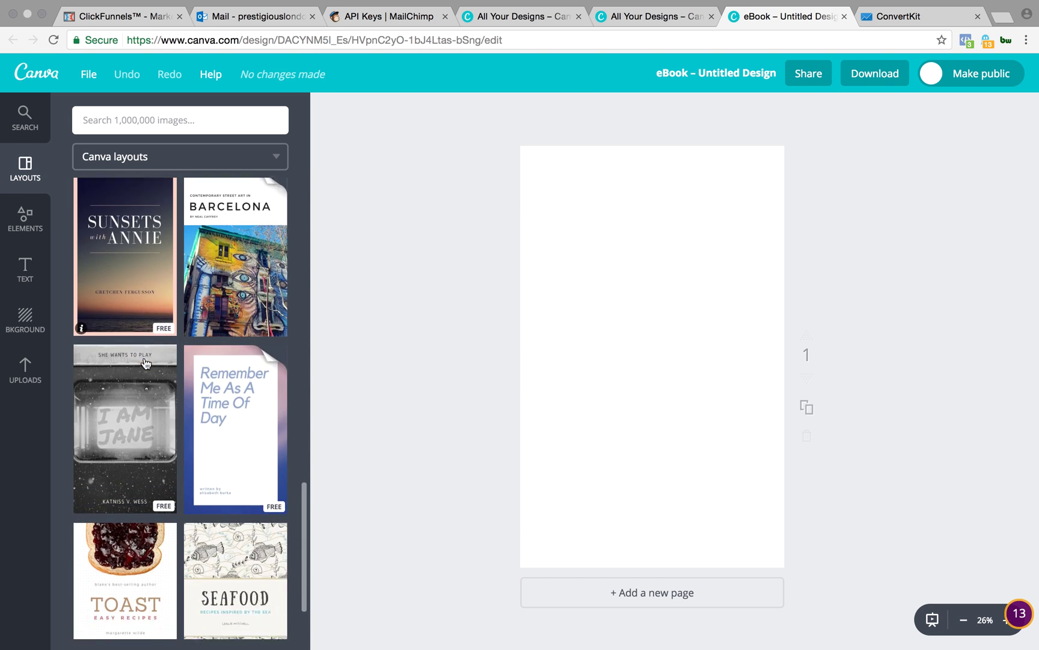
scroll(144, 361, "down", 7)
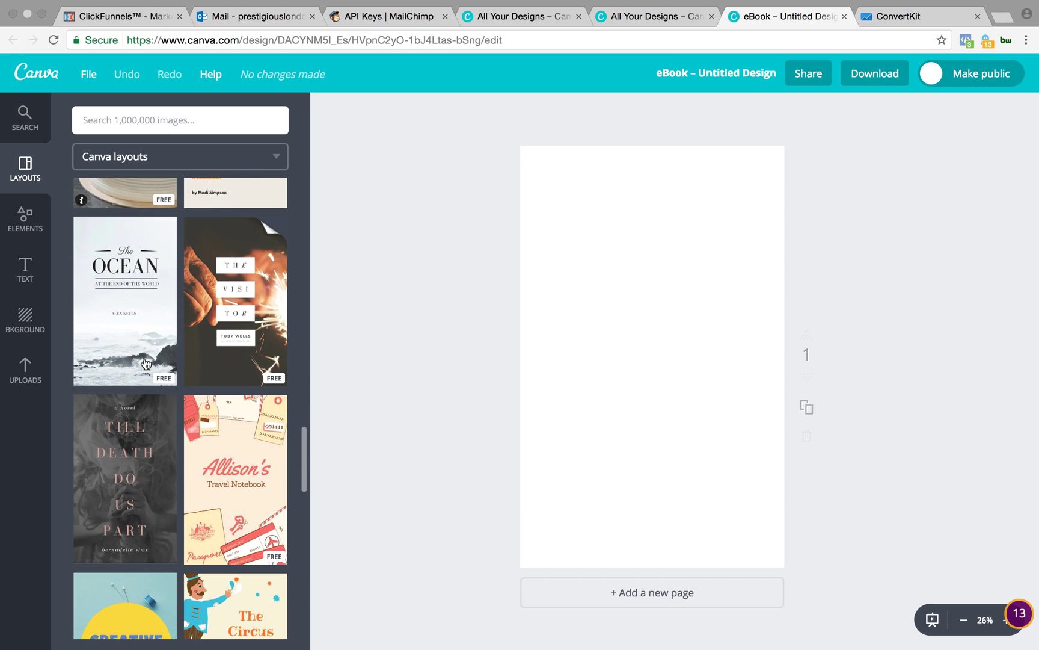
scroll(185, 513, "down", 20)
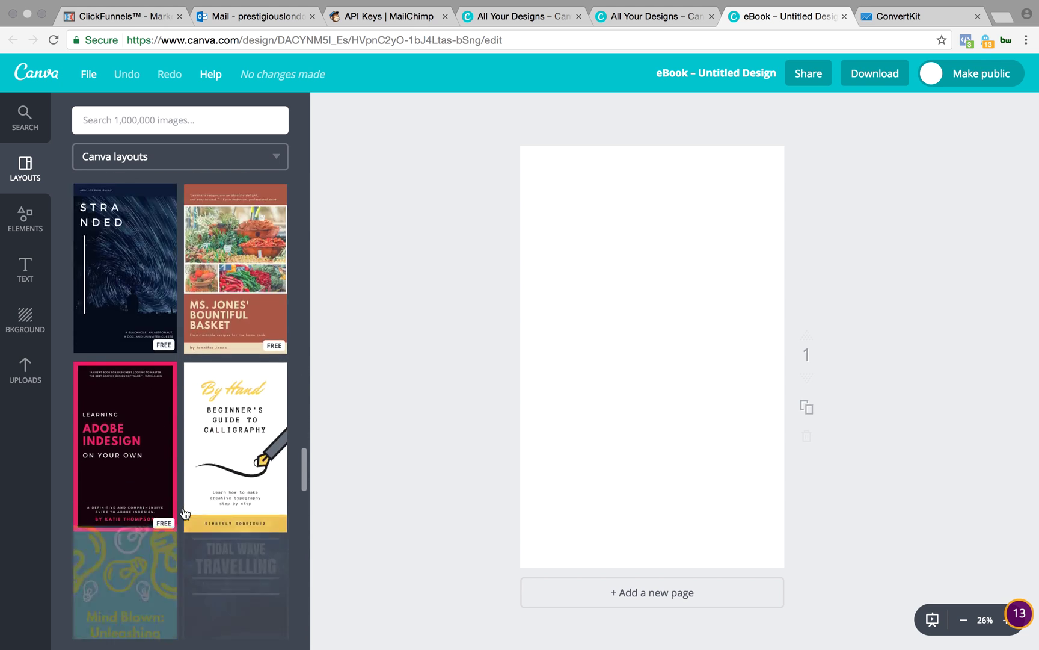
scroll(185, 513, "down", 5)
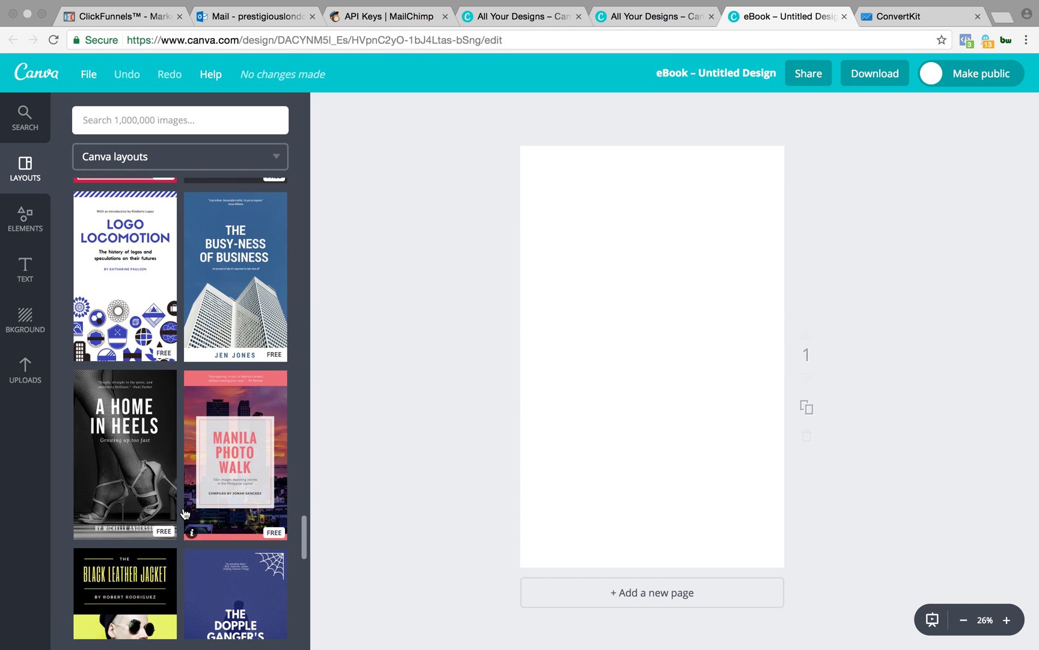
scroll(191, 353, "up", 5)
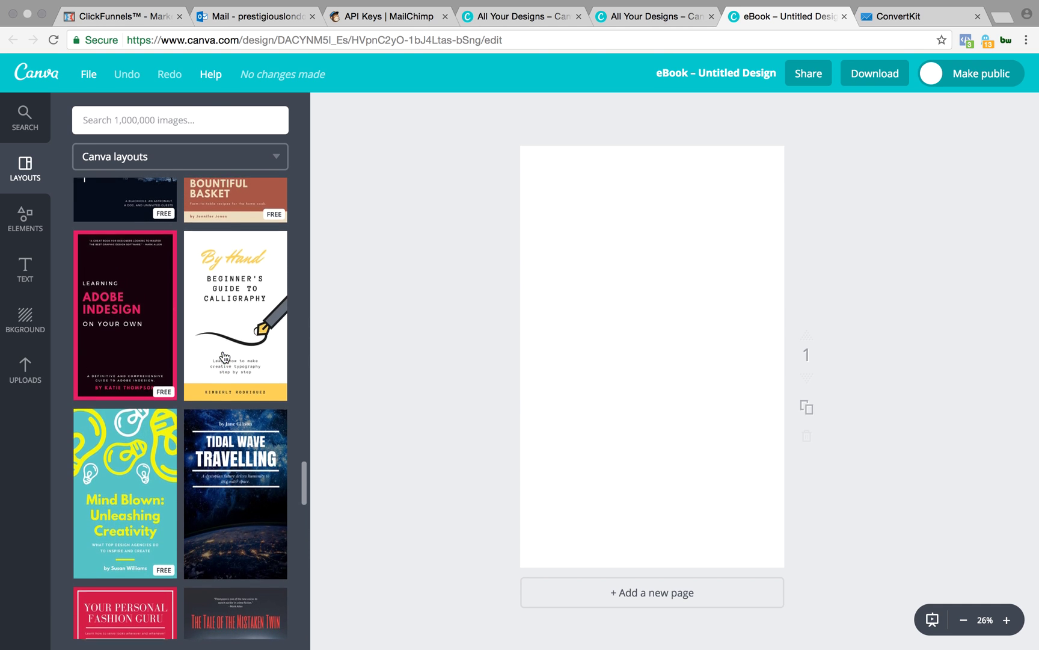
scroll(225, 356, "up", 10)
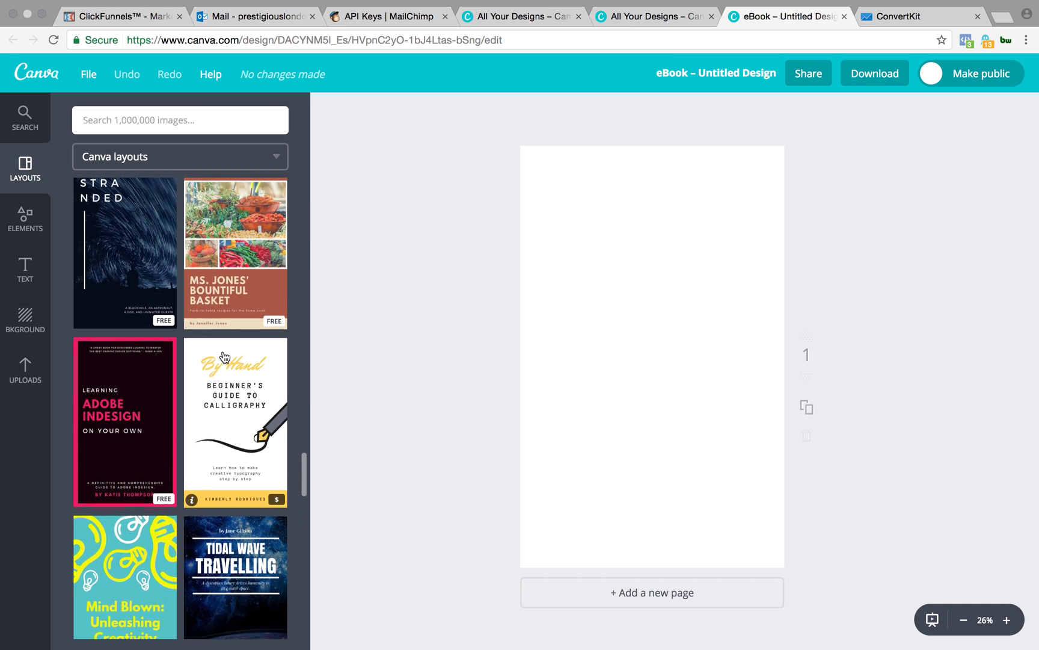
scroll(225, 356, "up", 10)
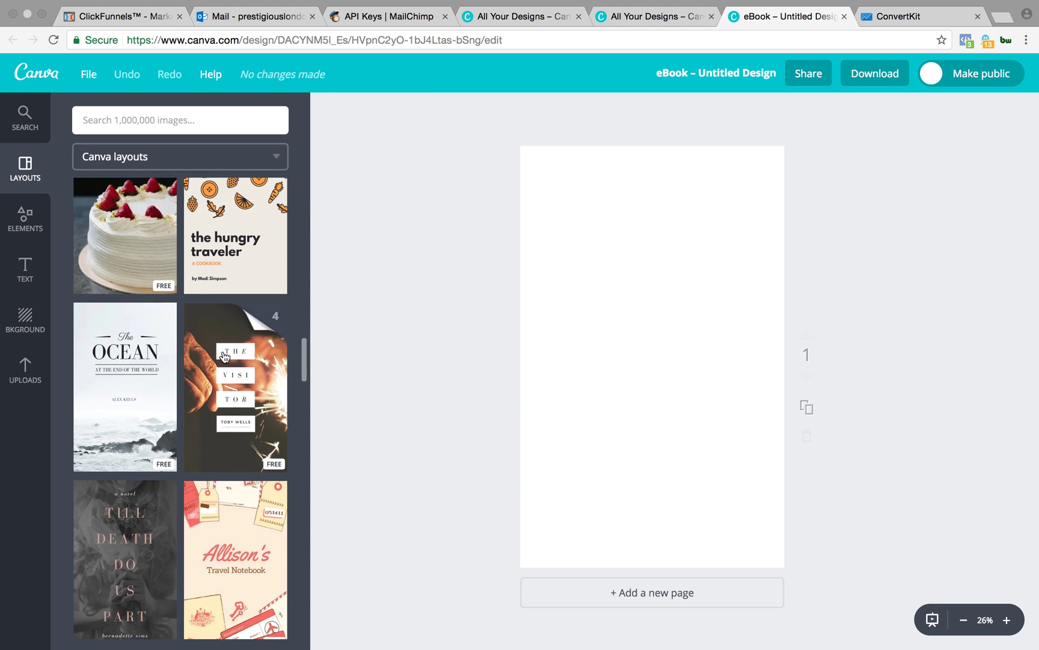
scroll(225, 356, "up", 5)
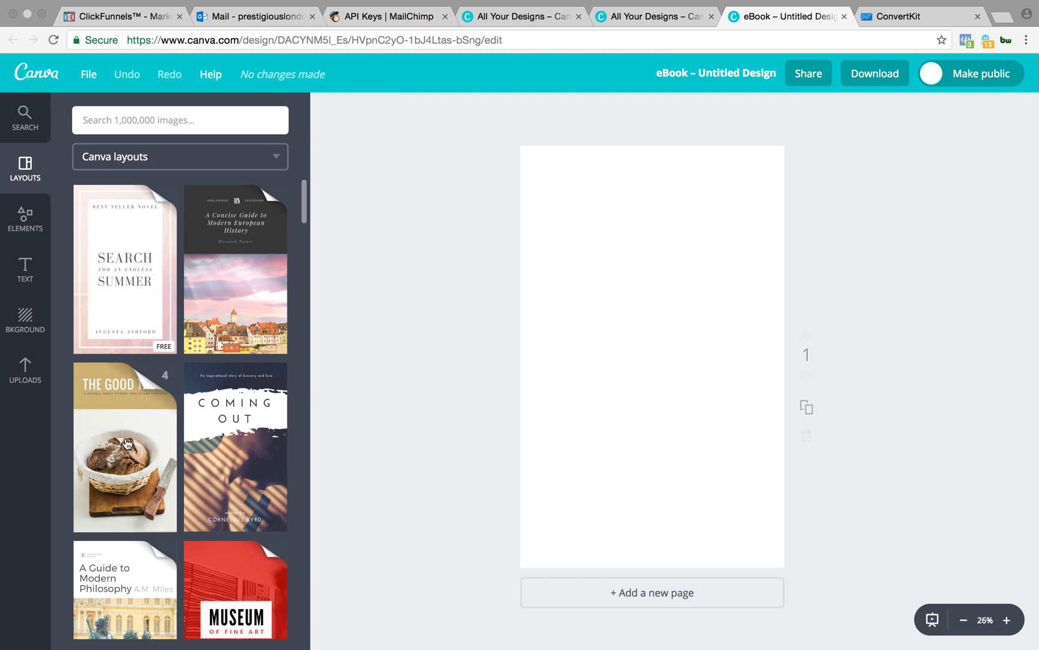
left_click(153, 430)
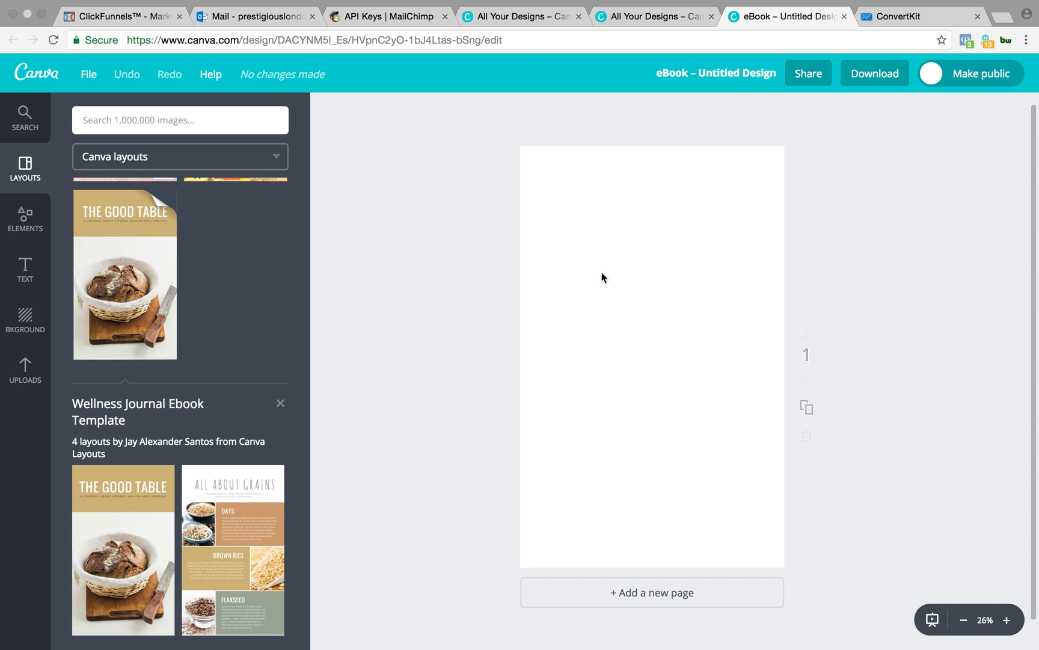
left_click_drag(123, 279, 630, 312)
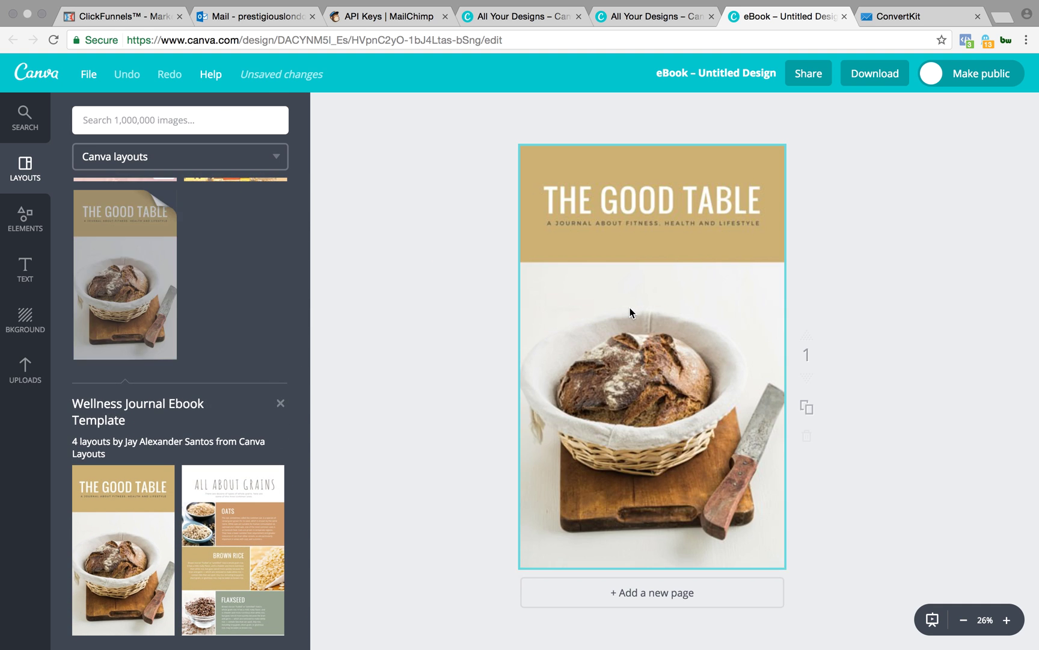
scroll(218, 494, "down", 1)
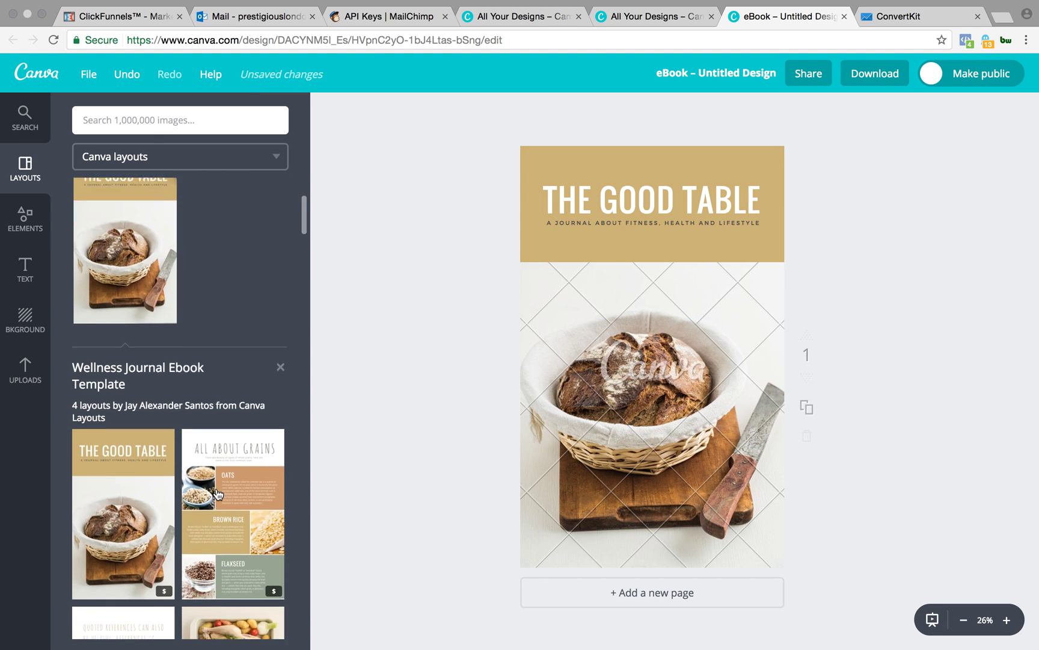
scroll(218, 495, "down", 3)
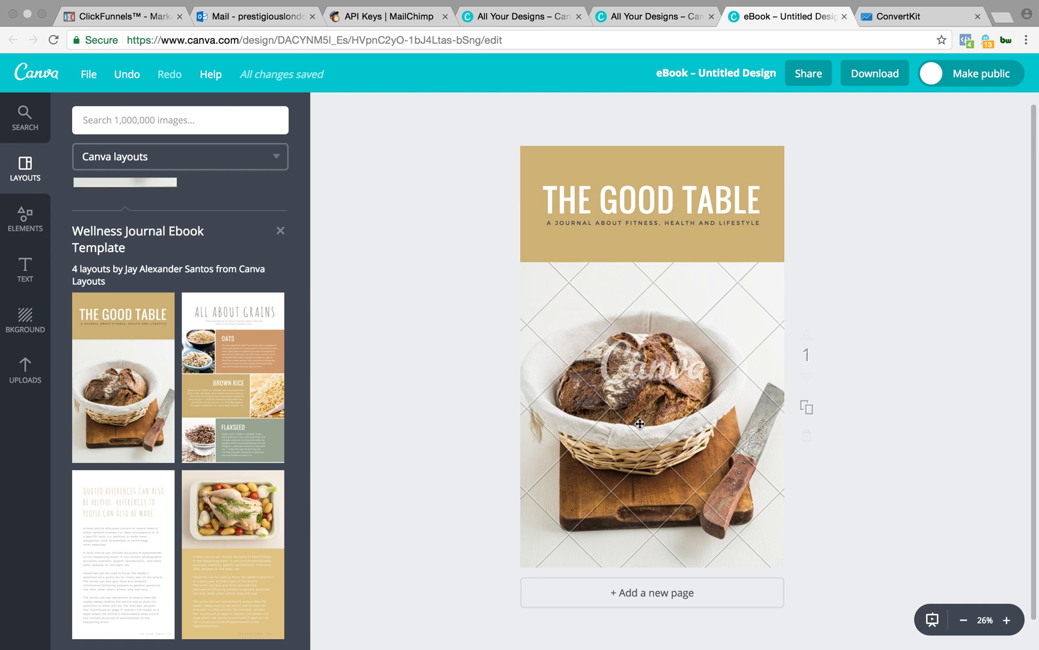
scroll(682, 383, "down", 1)
scroll(682, 383, "up", 1)
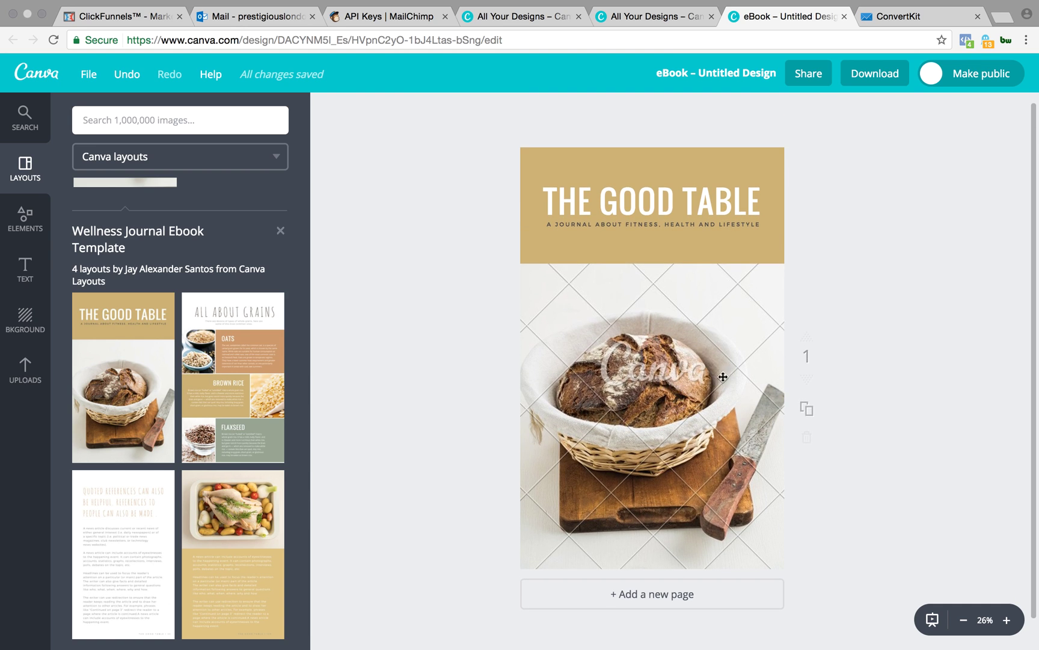
left_click(662, 409)
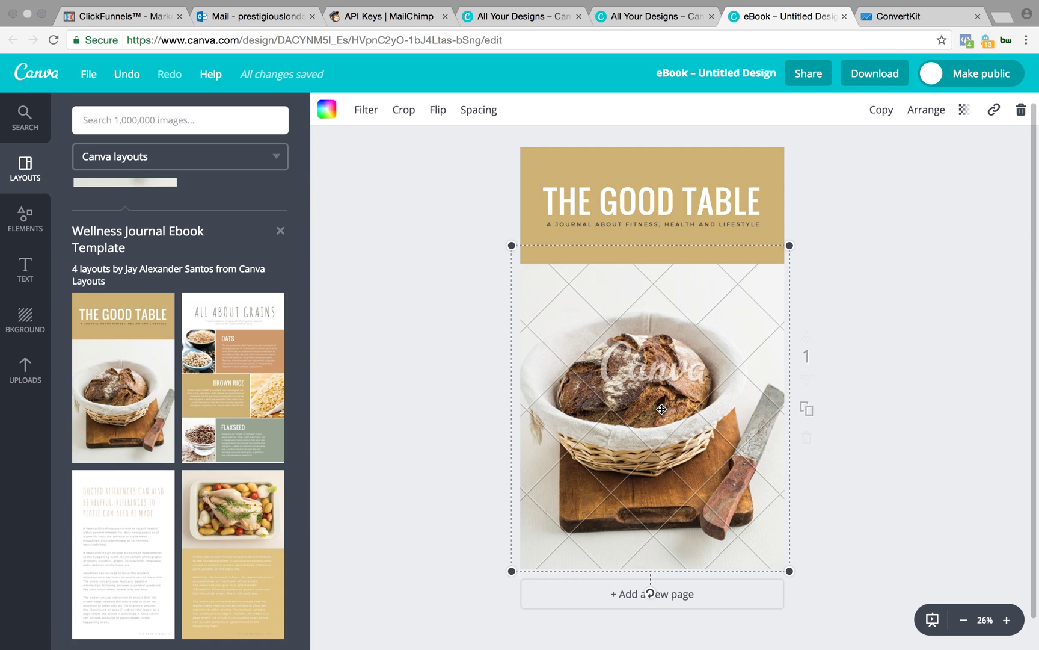
Replace the cover title with "5 THING YOU DIDN'T KNOW ABOUT BREAD"
left_click(710, 211)
left_click(642, 203)
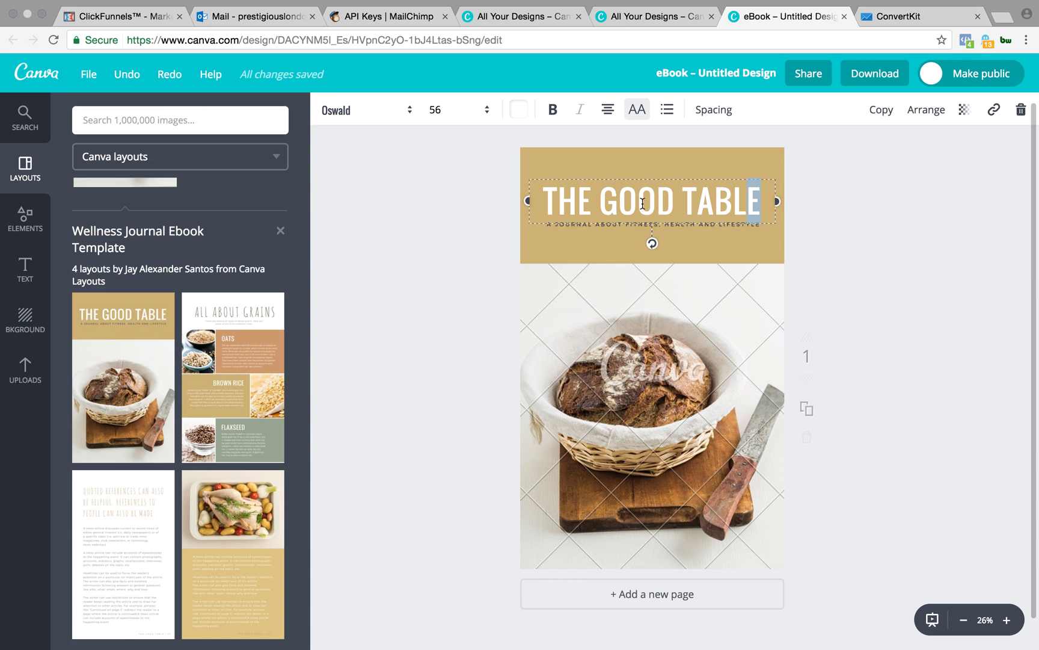
key("BackSpace")
key("BackSpace")
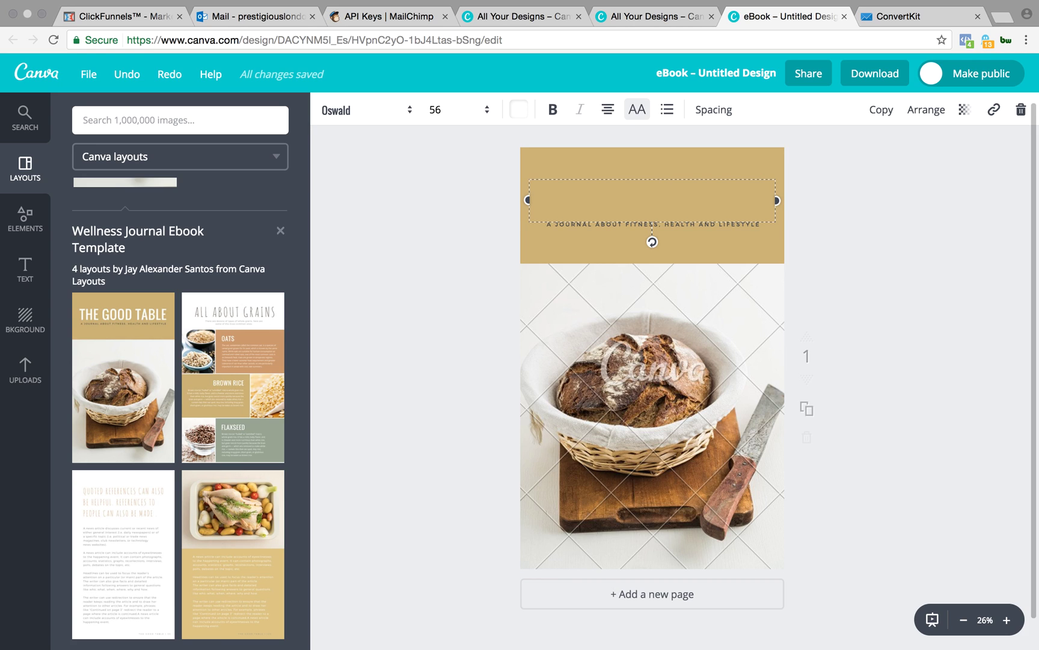
type("5 TH")
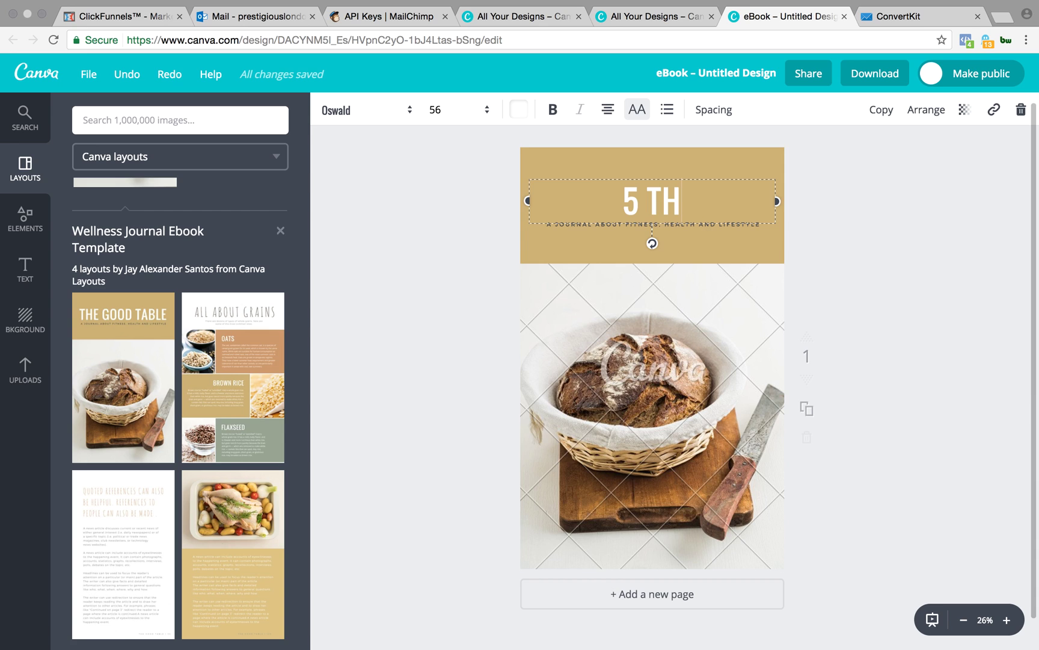
type("ING YOU DON")
key("BackSpace")
key("BackSpace")
type("IDIN")
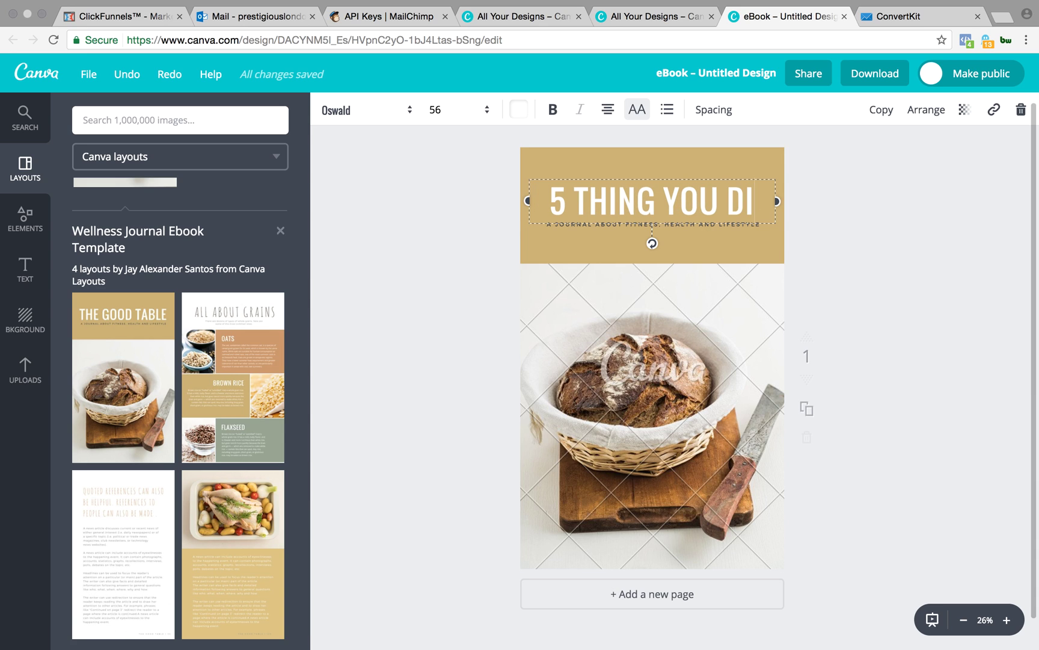
key("BackSpace")
key("BackSpace")
type("N'T KNOW ABOUT")
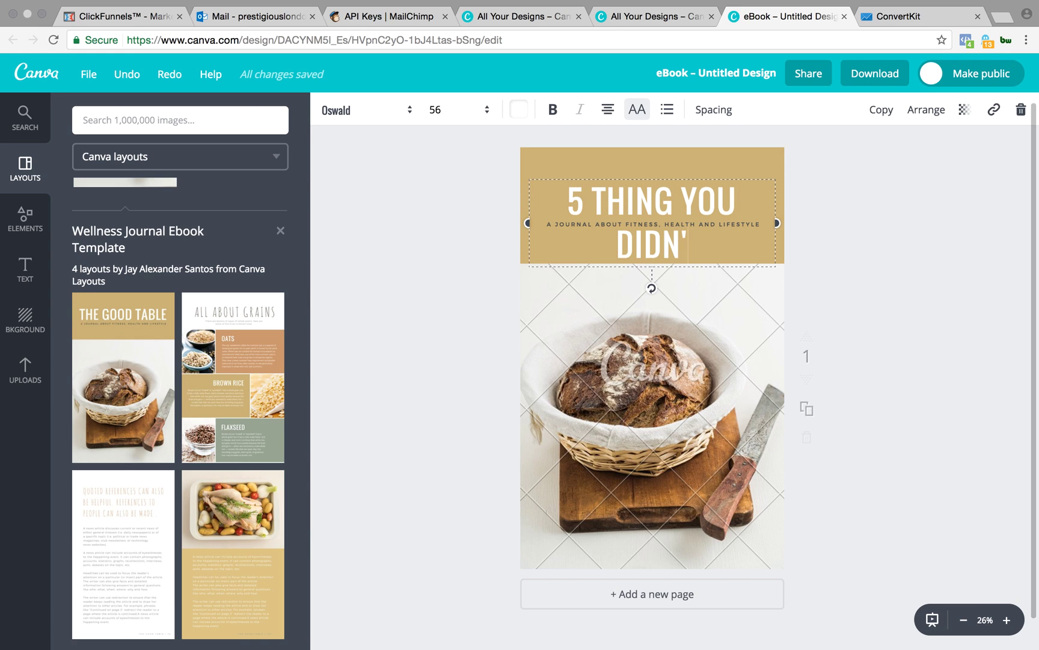
type(" BREAD")
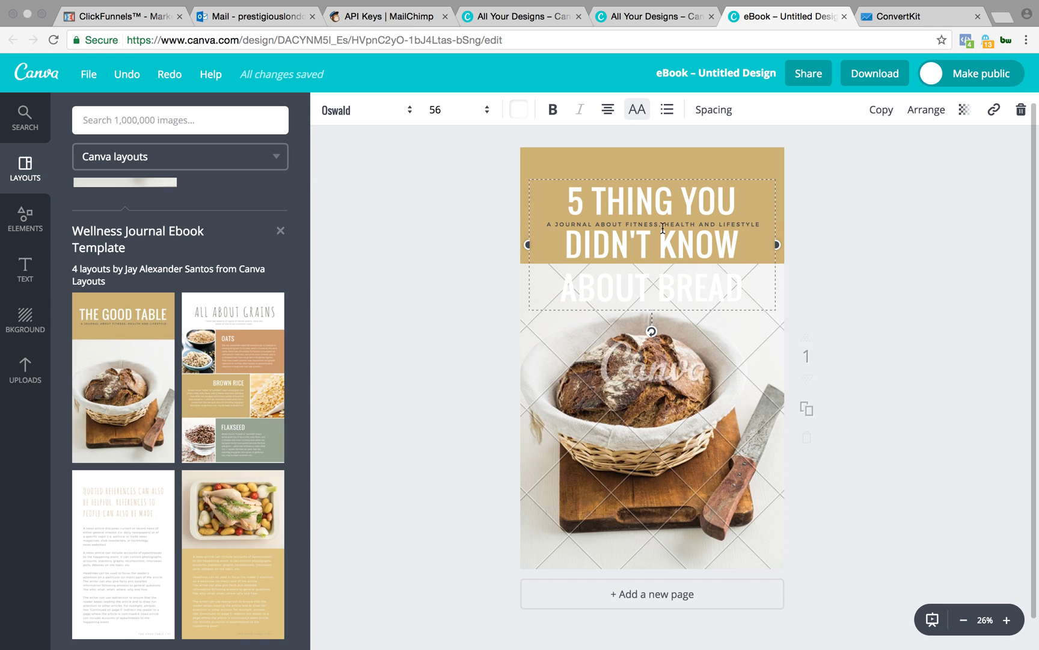
Format the whole cover title in Aileron Heavy, size 24, bold and italic
left_click_drag(753, 289, 644, 217)
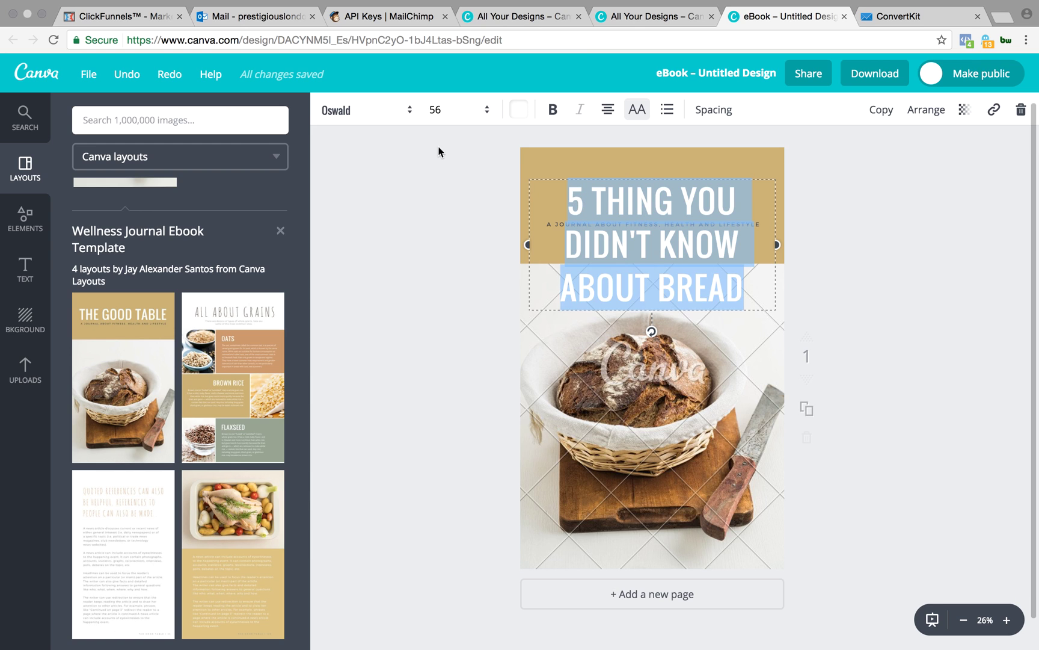
left_click(404, 112)
left_click(421, 324)
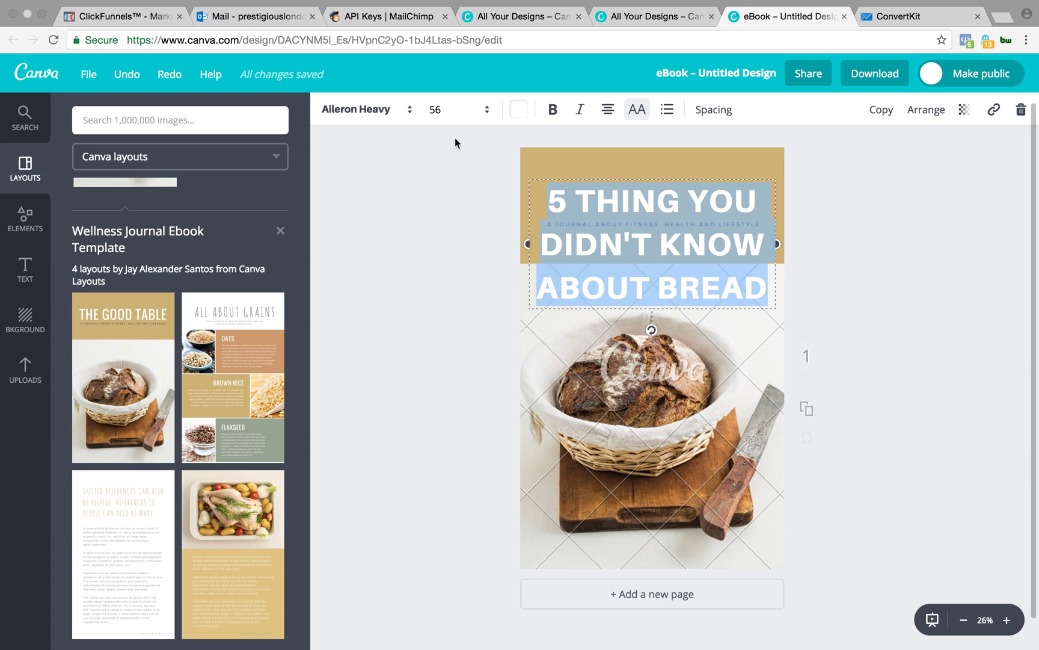
left_click(459, 110)
left_click(445, 199)
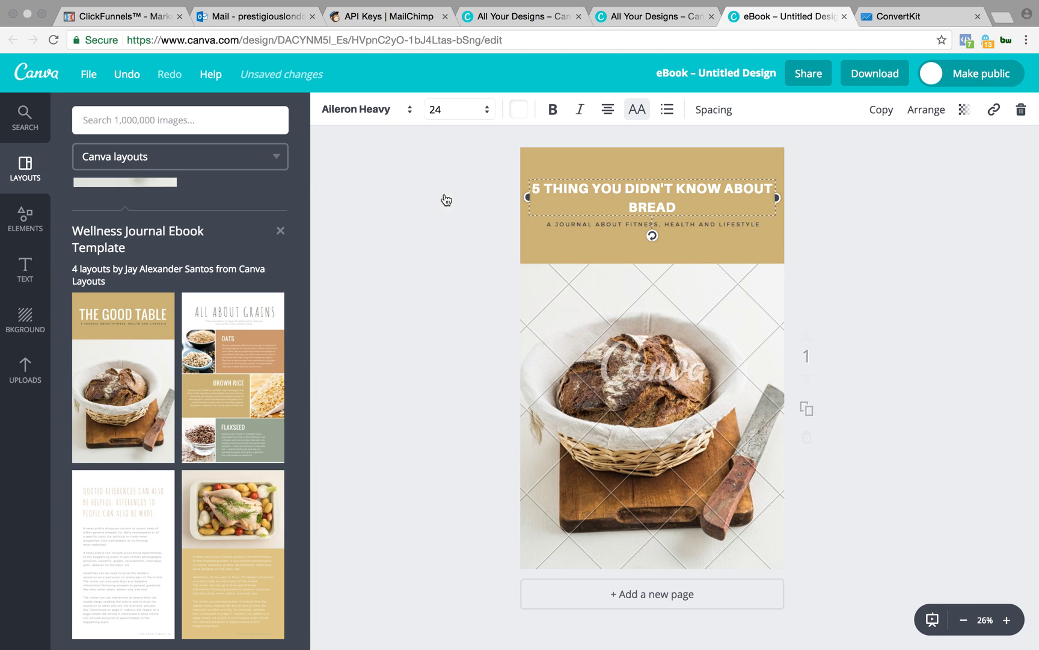
left_click(551, 111)
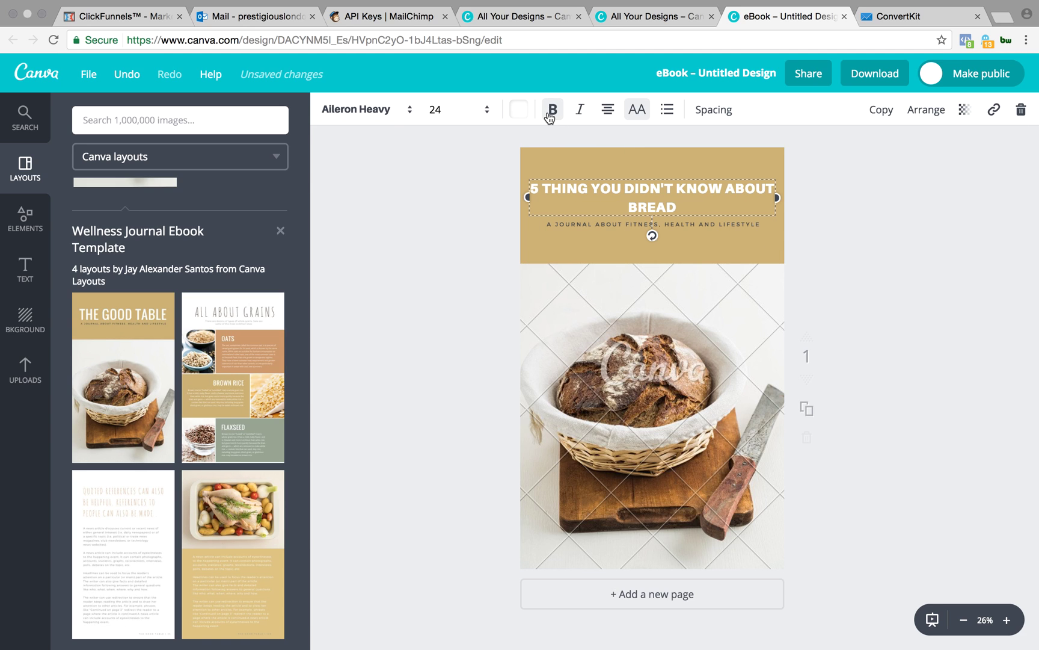
left_click(579, 111)
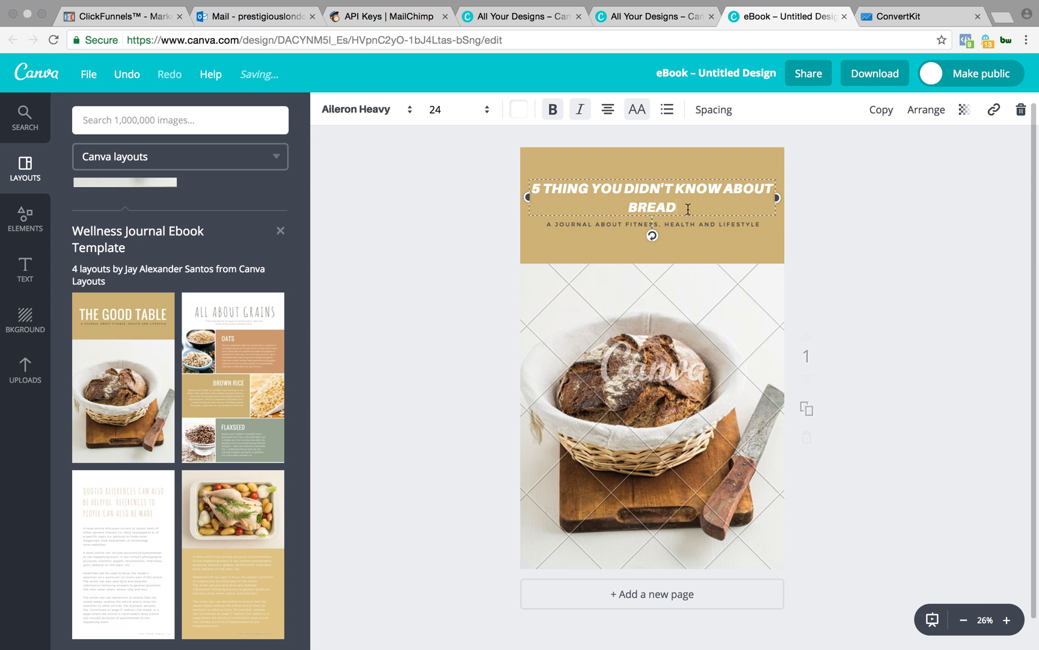
left_click(528, 185)
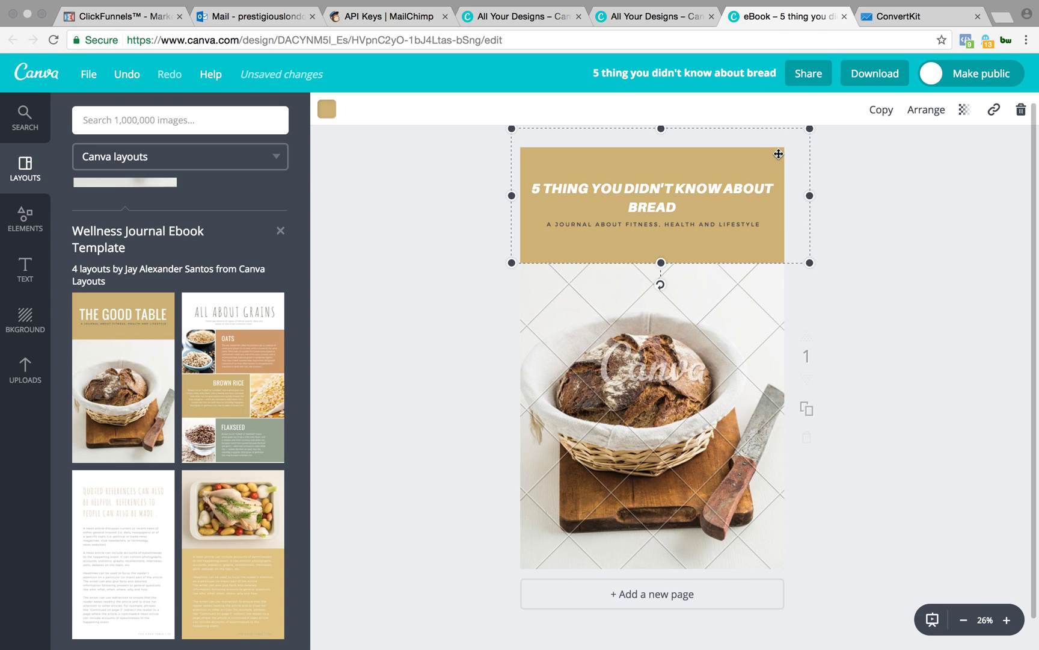
left_click(831, 253)
left_click(773, 160)
left_click(730, 190)
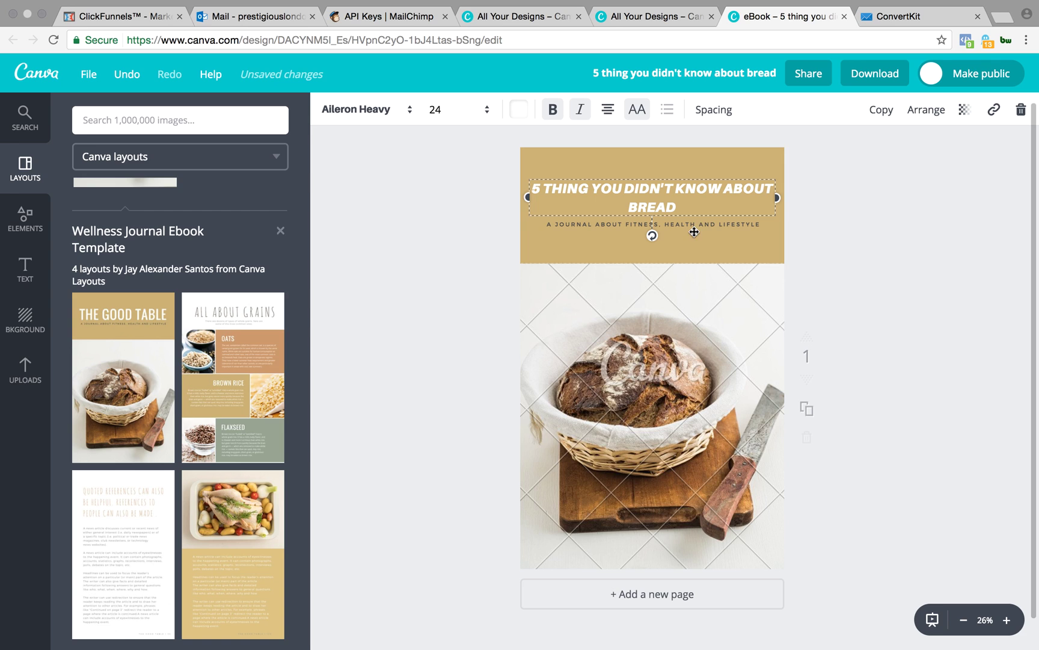
left_click(715, 244)
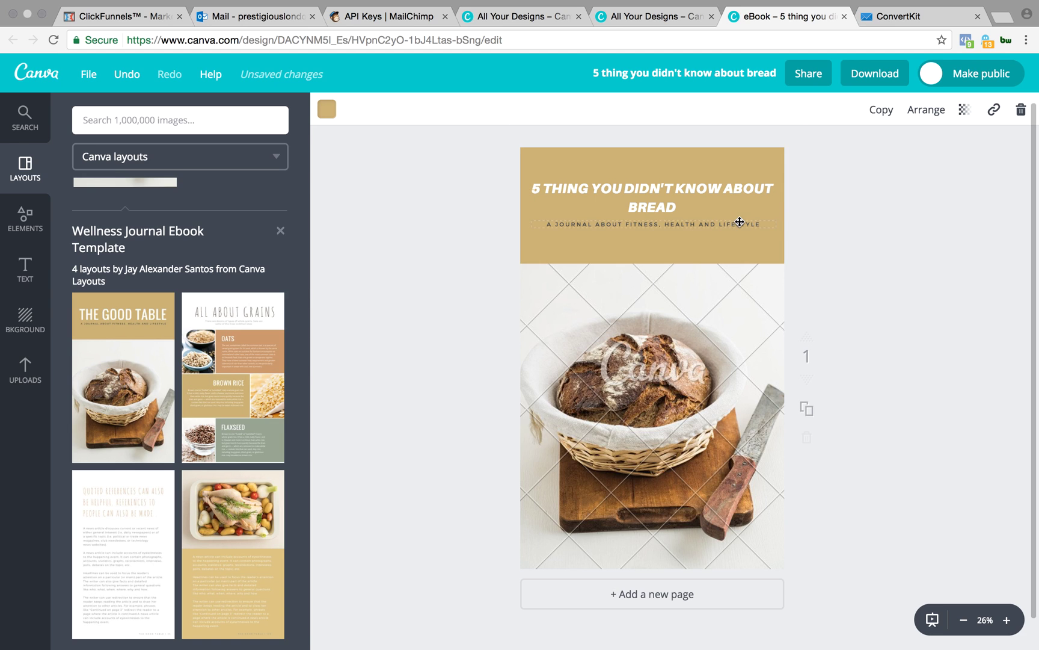
left_click(739, 223)
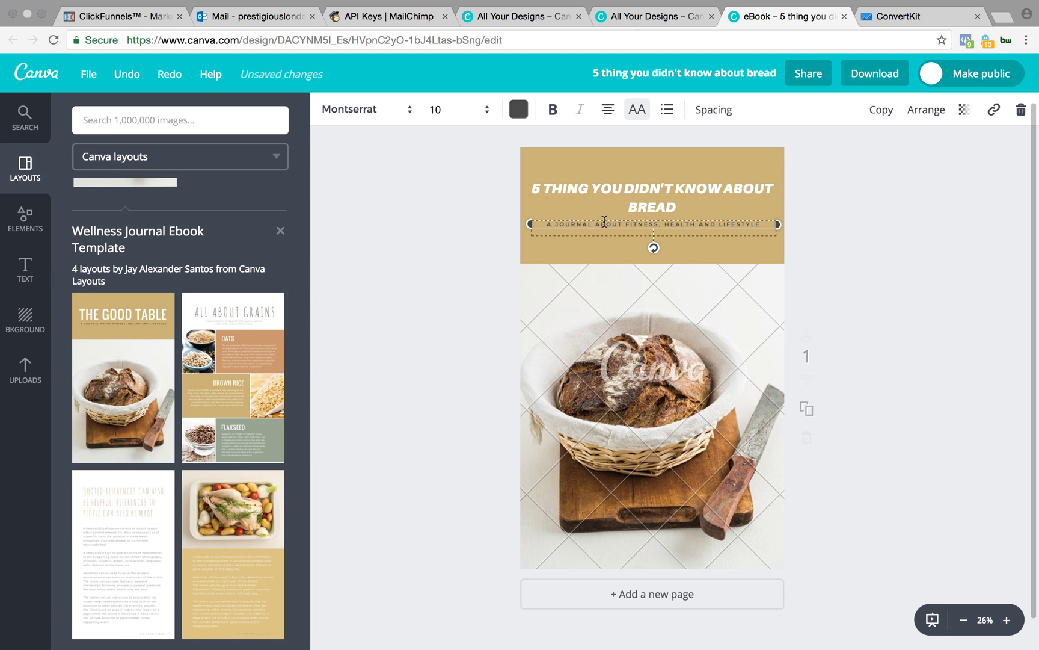
Change the fill colour of the gold banner behind the cover title to white from the default palette
left_click(763, 156)
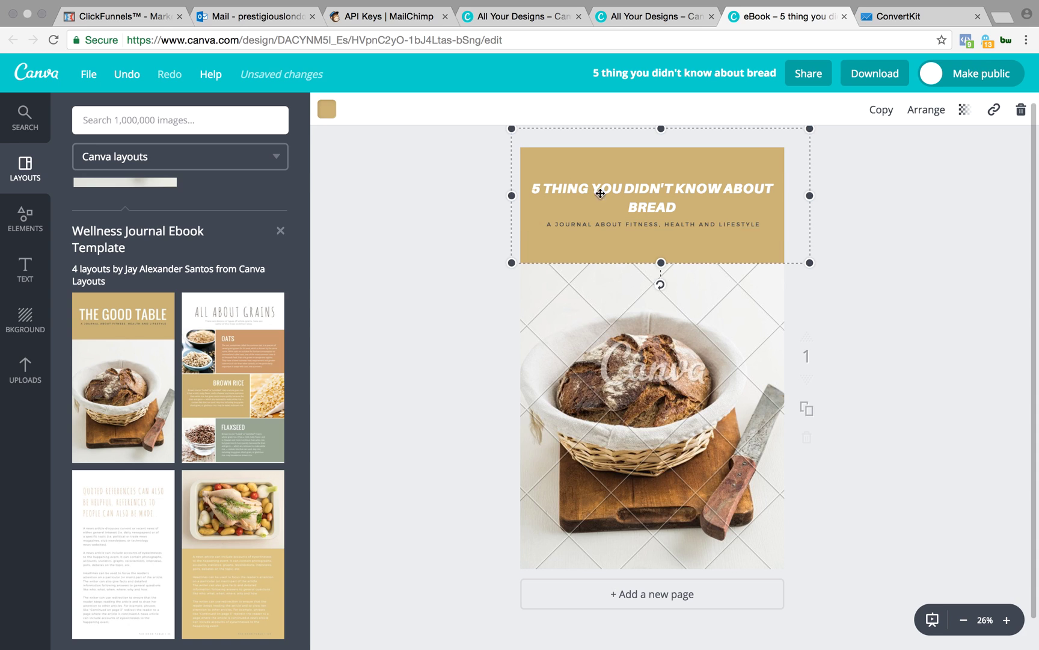
left_click(327, 109)
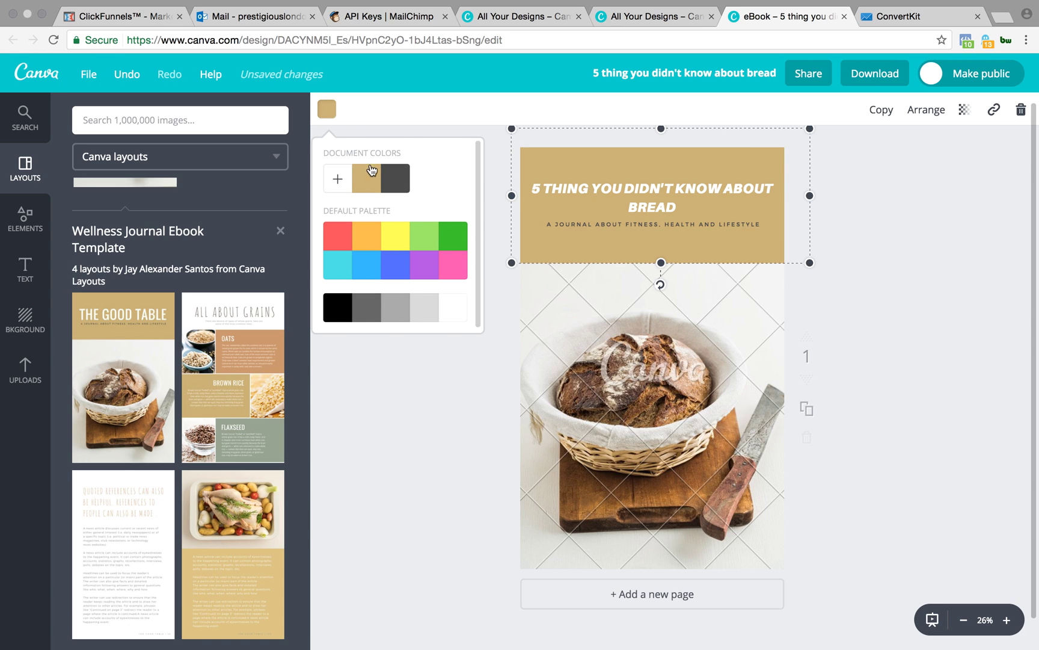
left_click(371, 242)
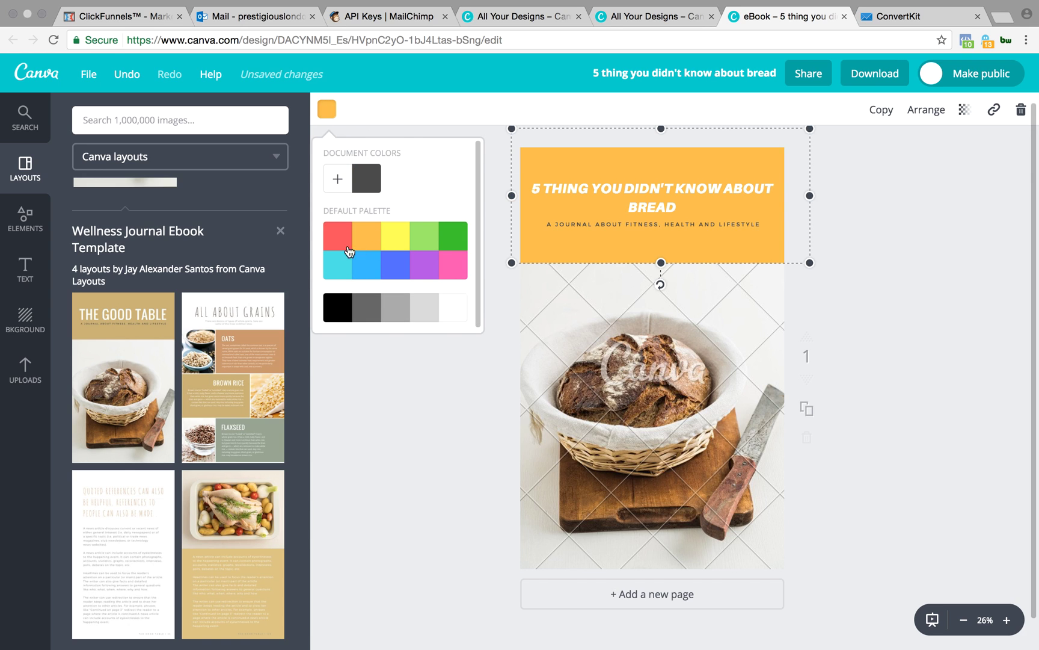
left_click(349, 252)
left_click(451, 306)
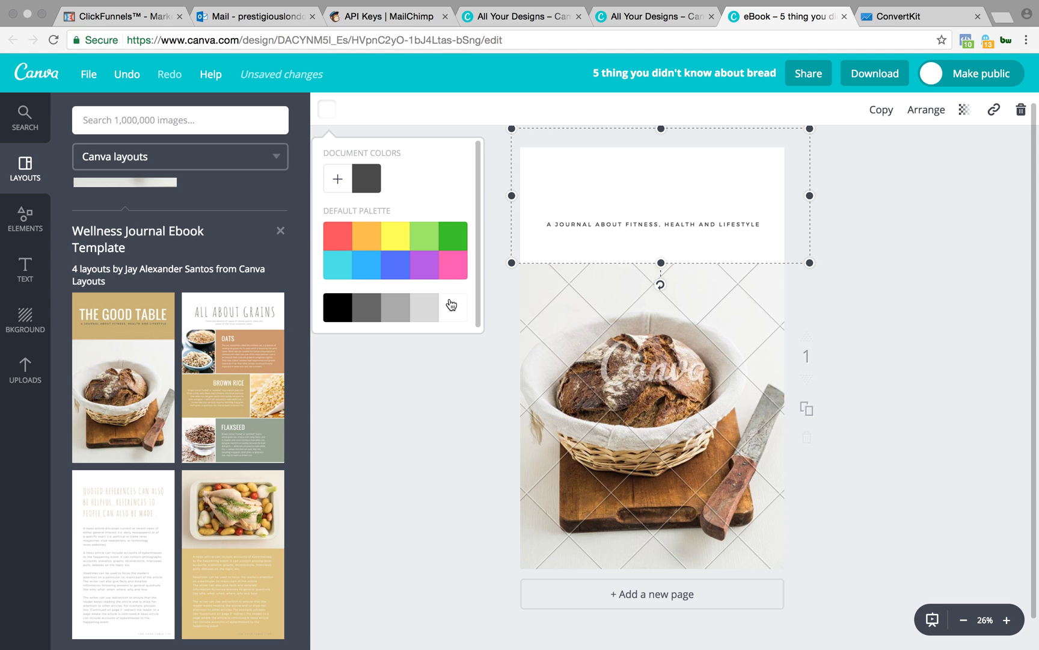
Recolour the banner behind the cover title, trying greys, black and red and ending on the dark grey document colour
left_click(419, 323)
left_click(370, 318)
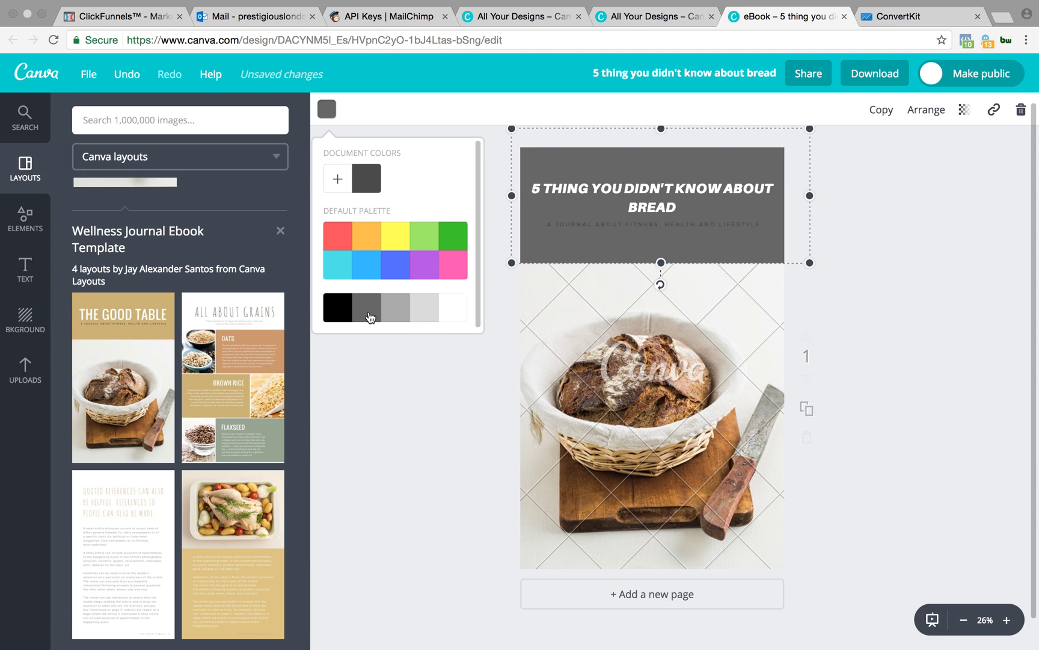
left_click(344, 316)
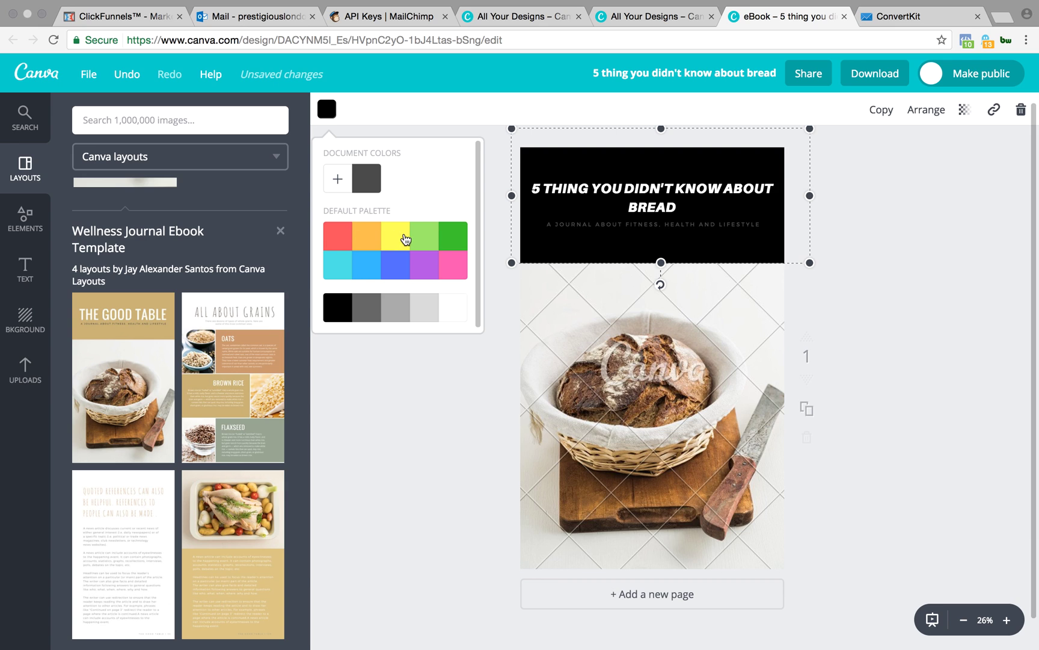
left_click(340, 243)
left_click(367, 188)
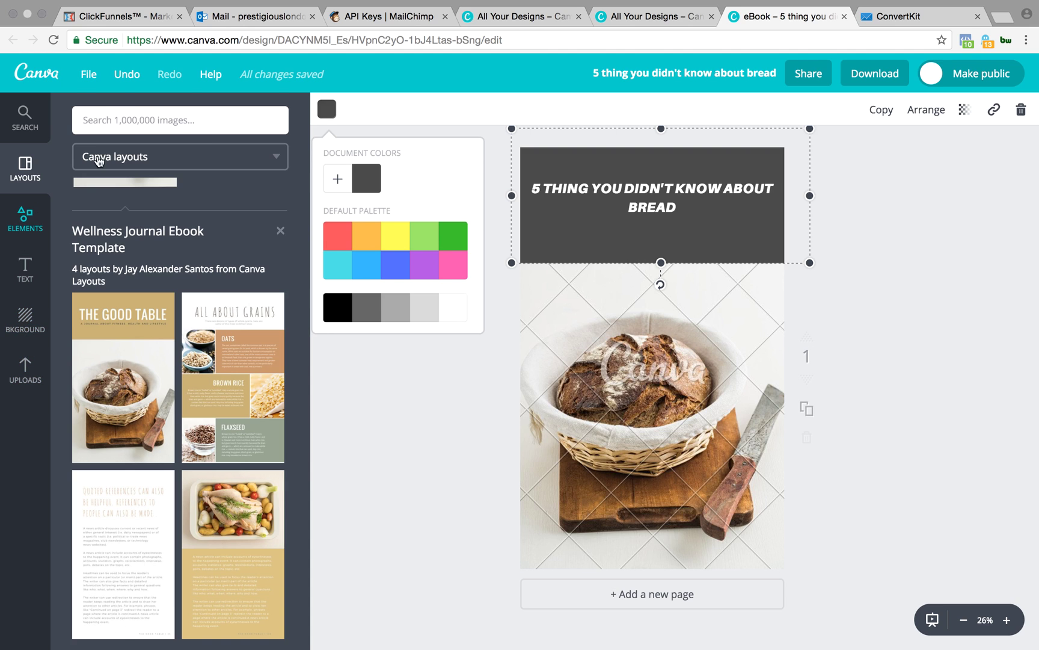
Search the image library for "bread" and look through the photos
left_click(159, 118)
type("bread")
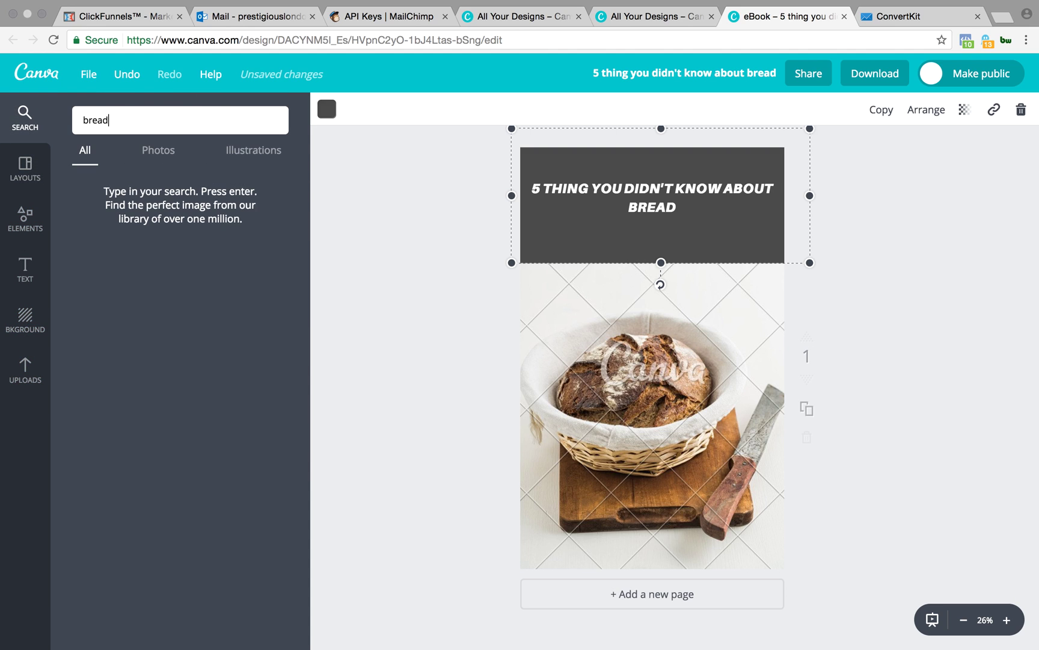
key("Return")
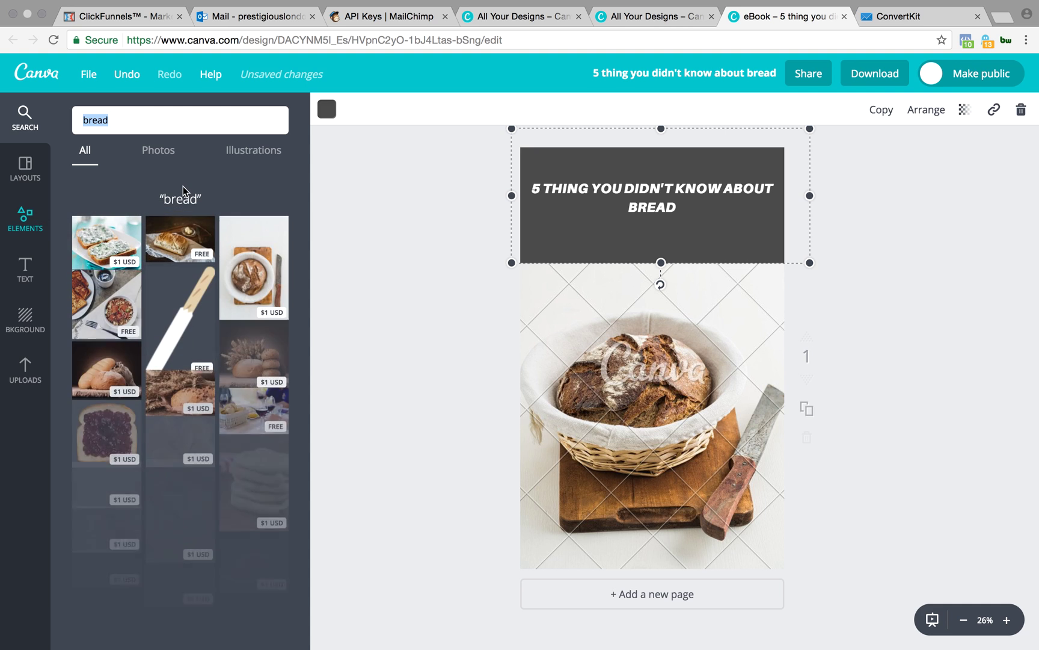
scroll(150, 265, "down", 1)
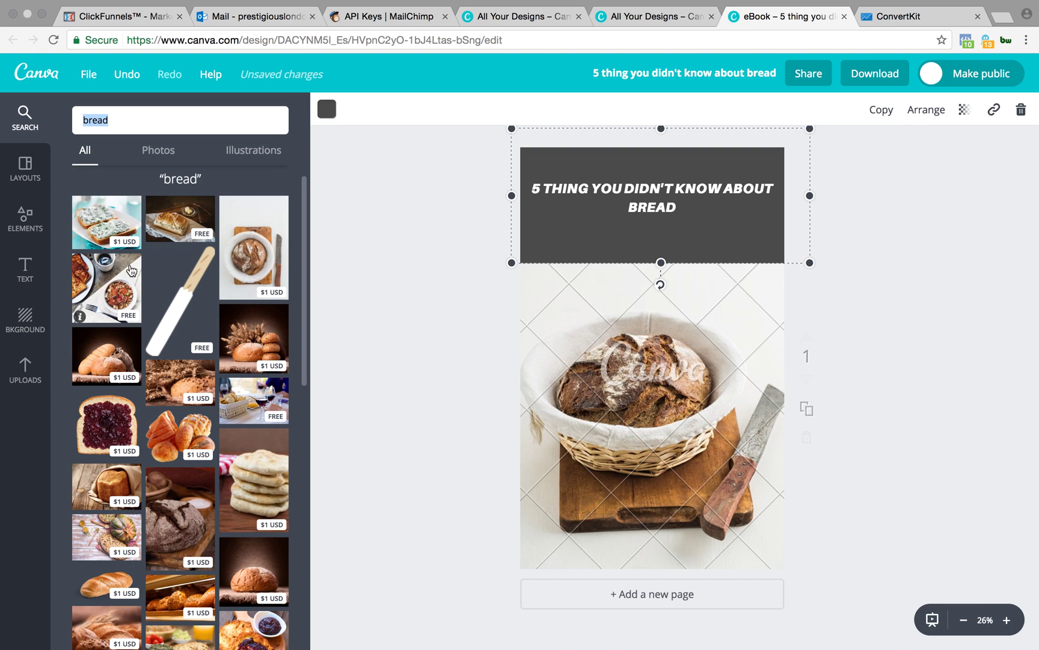
Add the photo of toast slices with herb spread, enlarge it to the page width and position it over the title banner
left_click_drag(107, 233, 588, 201)
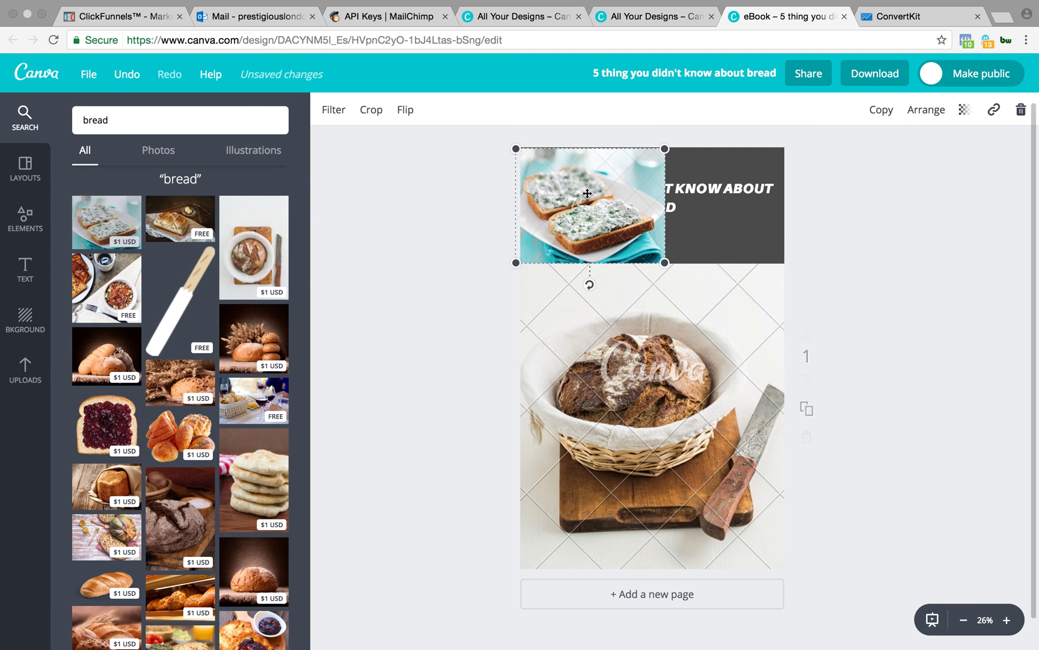
left_click_drag(667, 262, 840, 274)
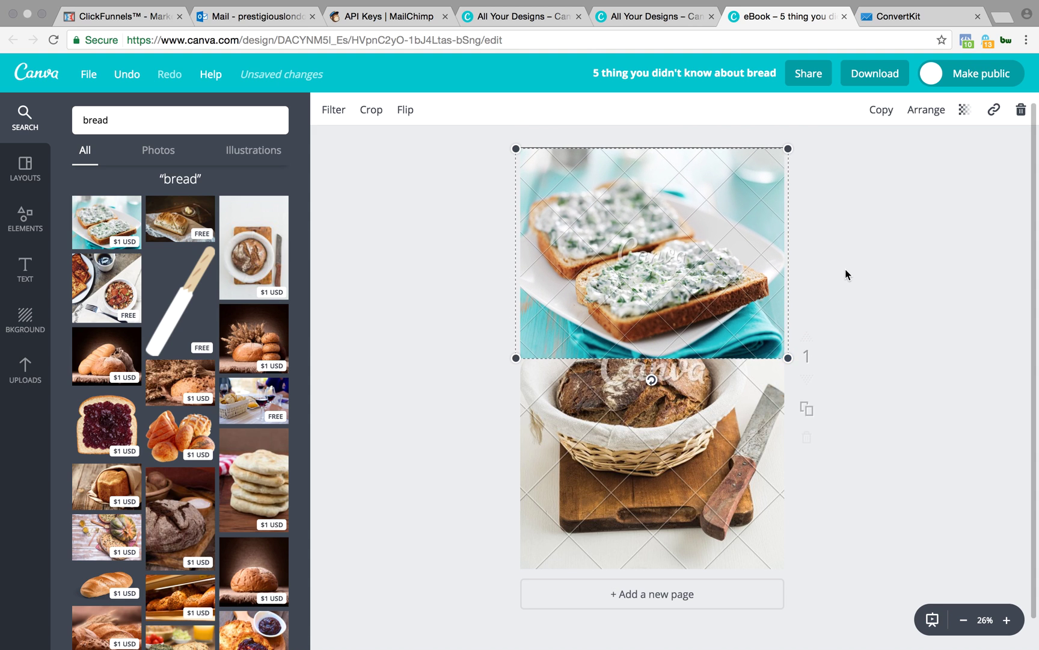
left_click_drag(706, 265, 707, 204)
left_click_drag(706, 181, 706, 179)
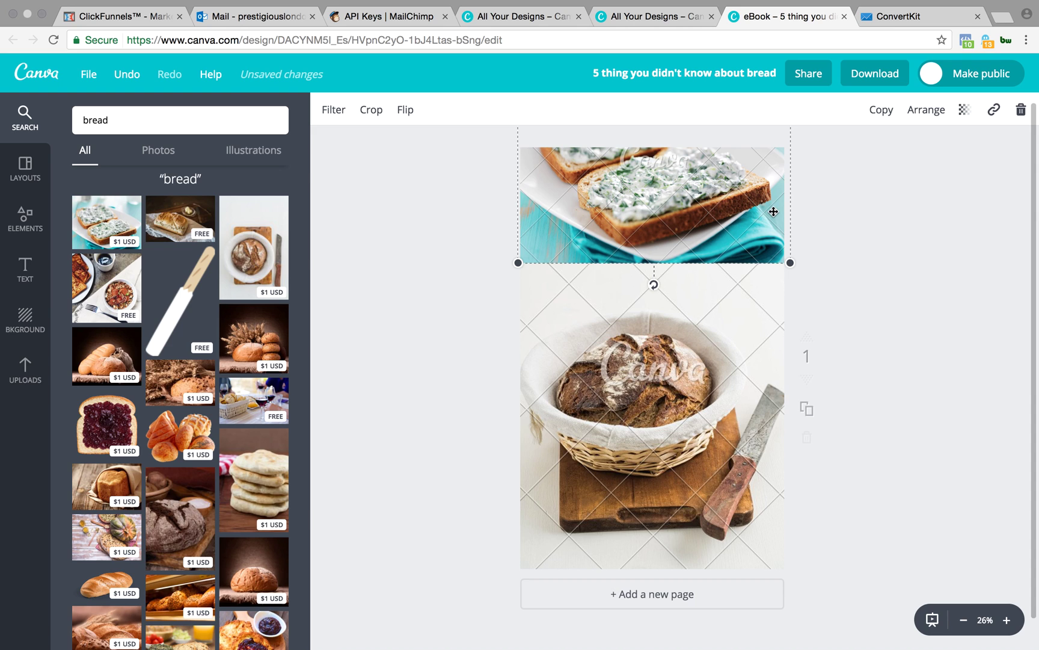
scroll(742, 226, "up", 1)
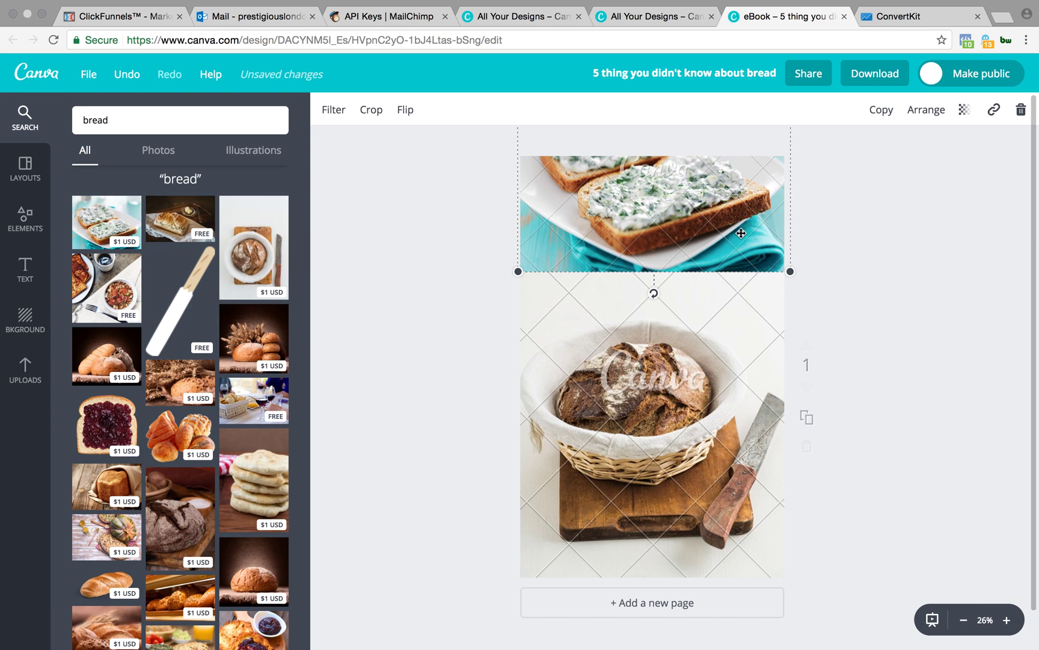
Try layering the toast photo between the title text and the banner, and remove the photo from the cover
left_click(926, 110)
left_click(898, 180)
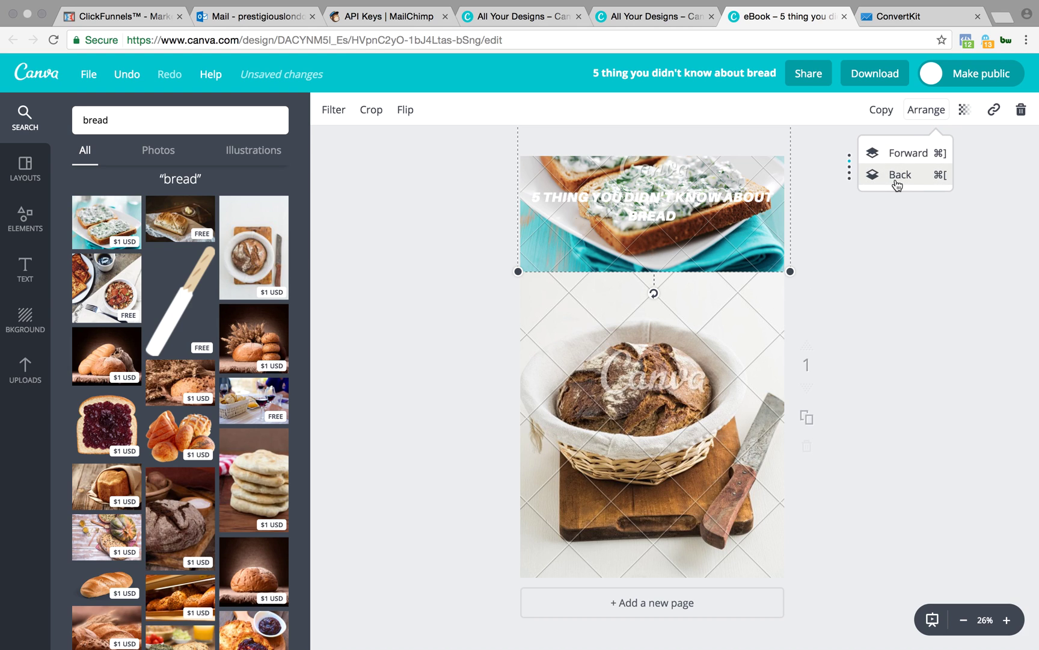
left_click(898, 180)
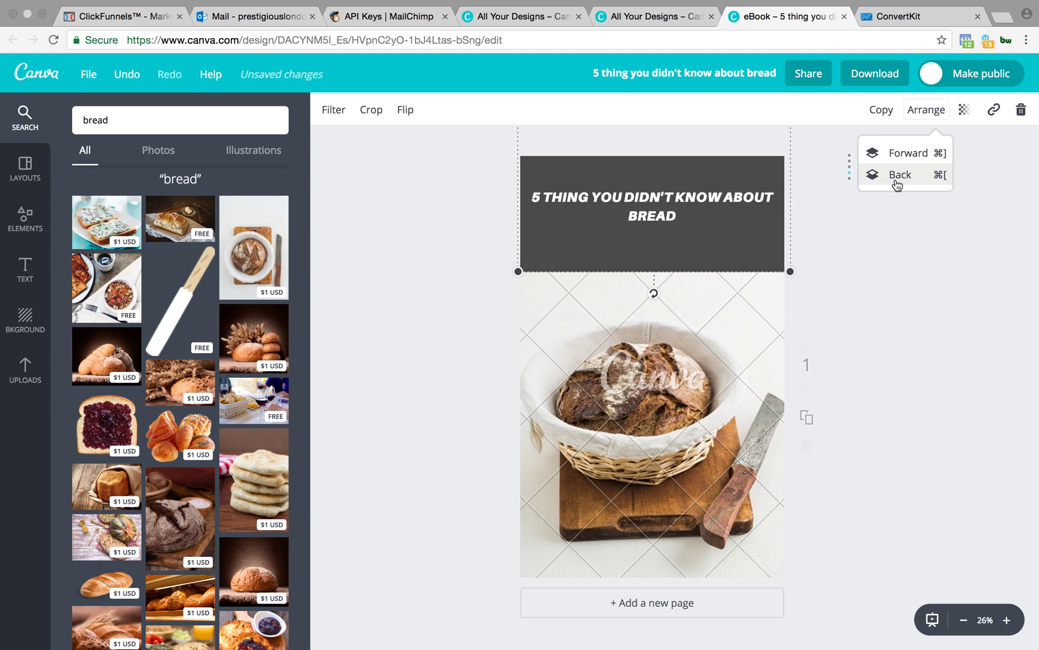
left_click(908, 155)
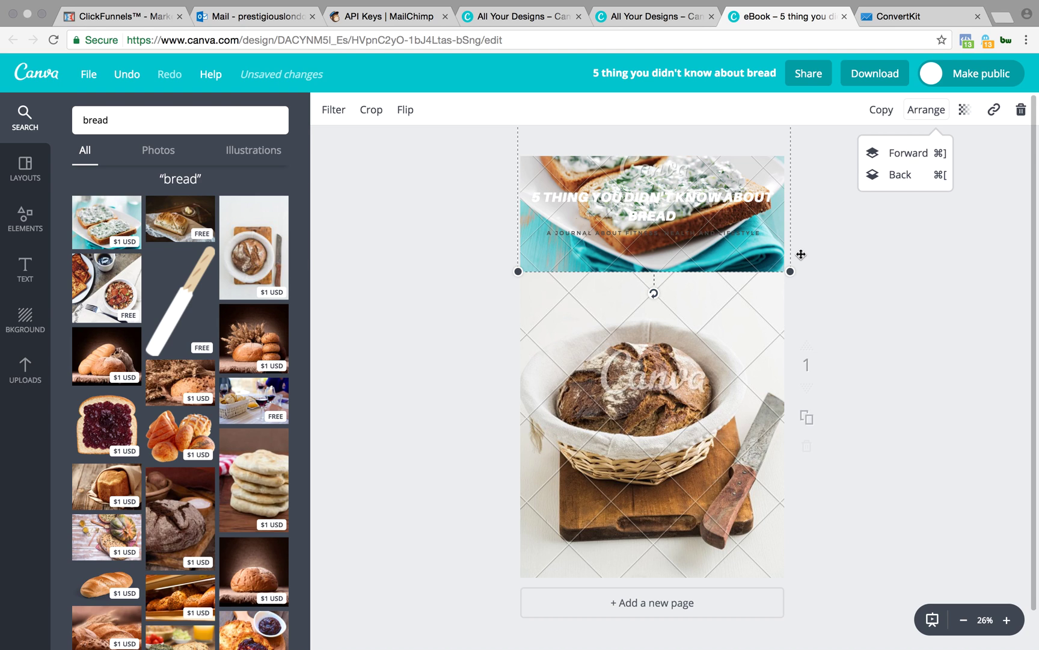
key("super+z")
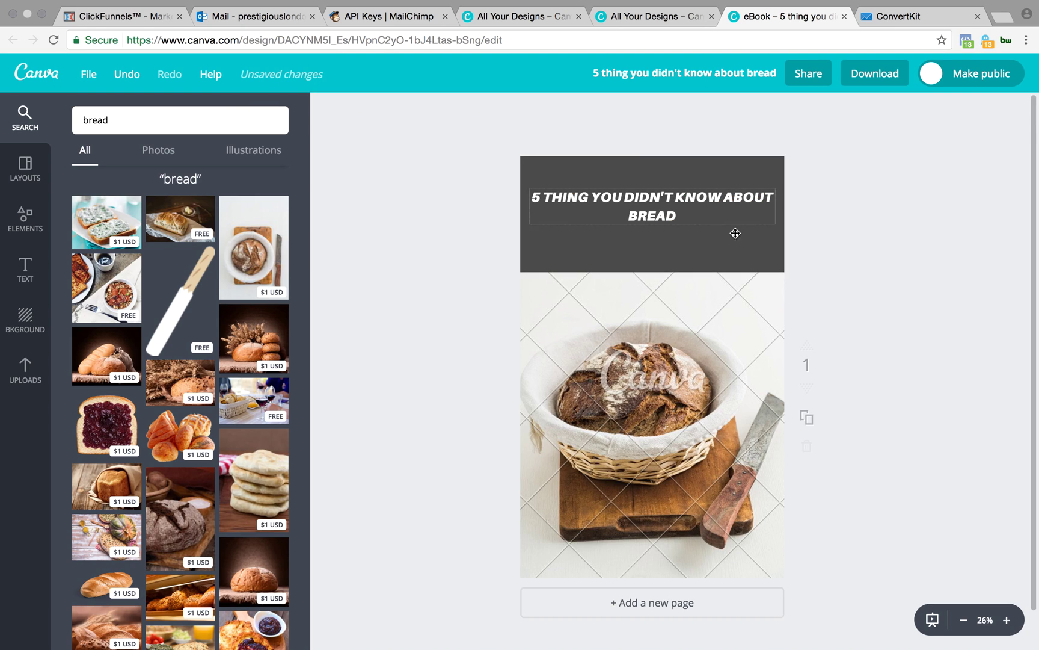
Delete the dark grey banner behind the cover title
left_click(662, 370)
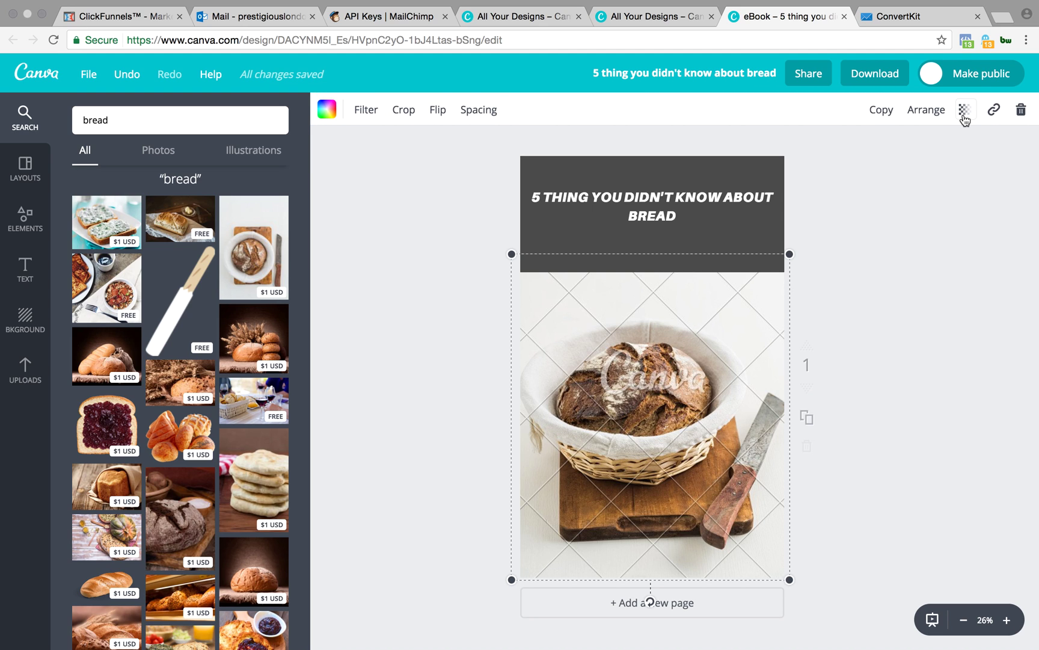
left_click(653, 242)
left_click(733, 262)
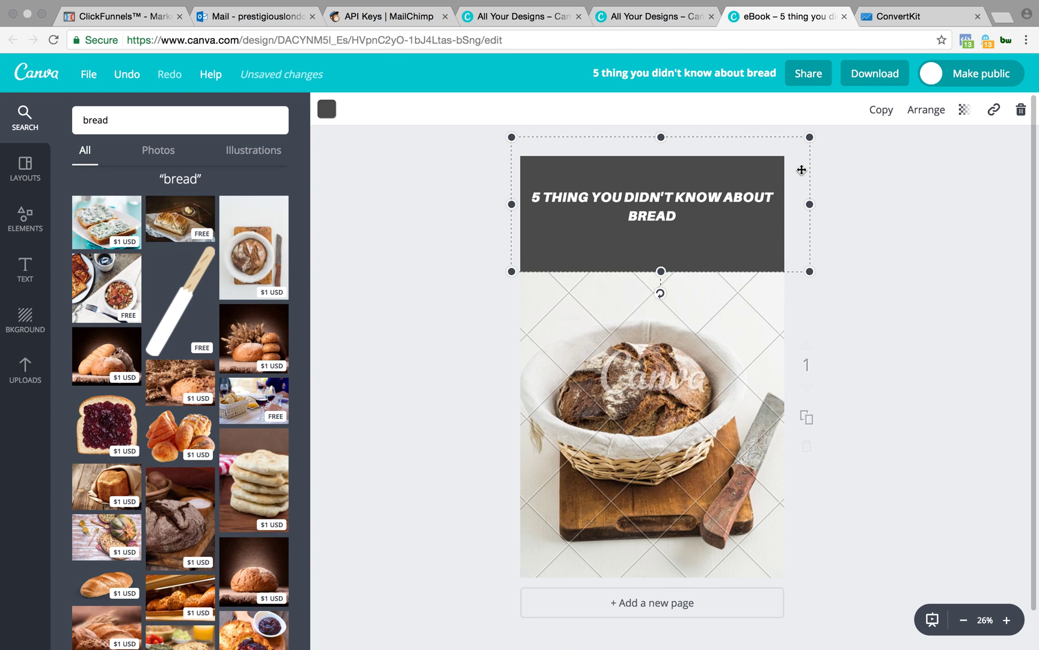
key("super+z")
Set the cover title's text colour to the dark grey document colour
left_click(716, 210)
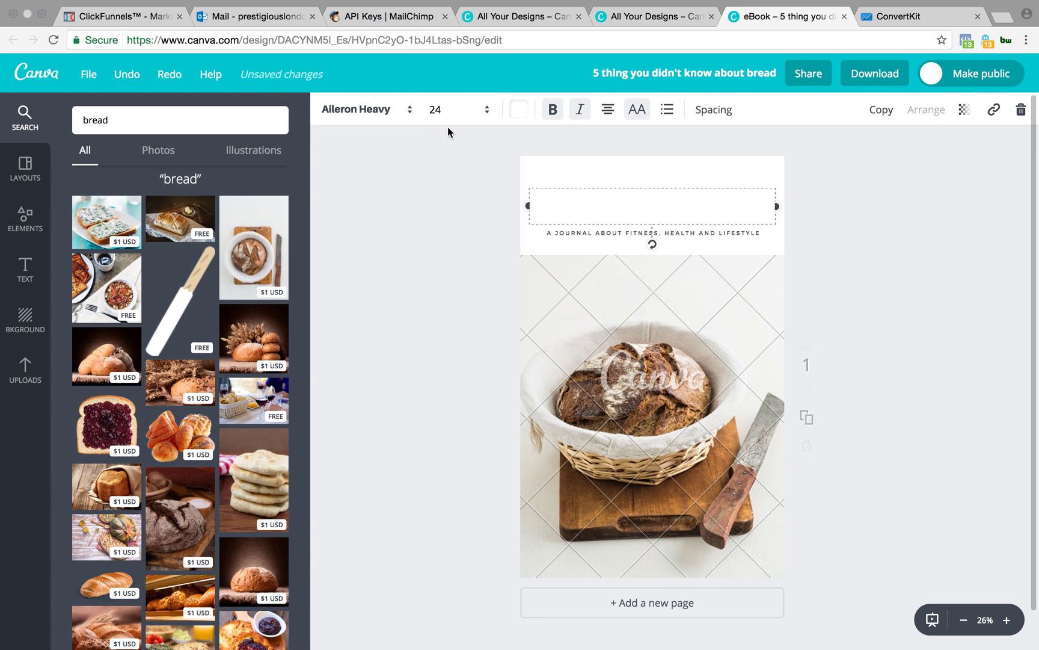
left_click(521, 110)
left_click(559, 188)
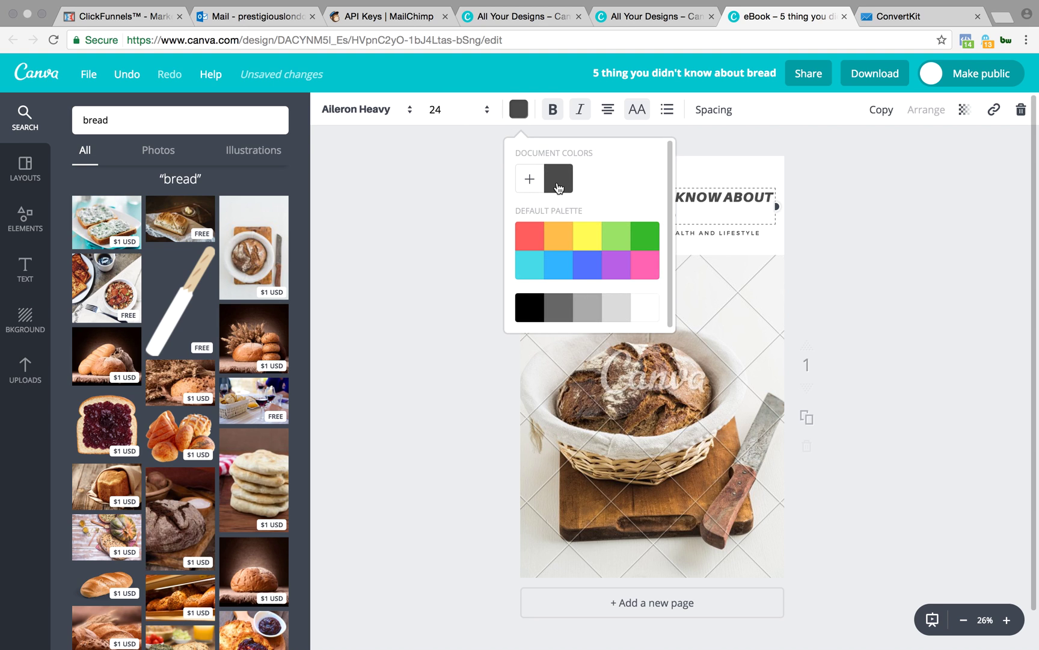
Move the bread basket photo up to the page's top edge and enlarge it to fill the whole cover
left_click(721, 305)
left_click_drag(698, 305, 689, 209)
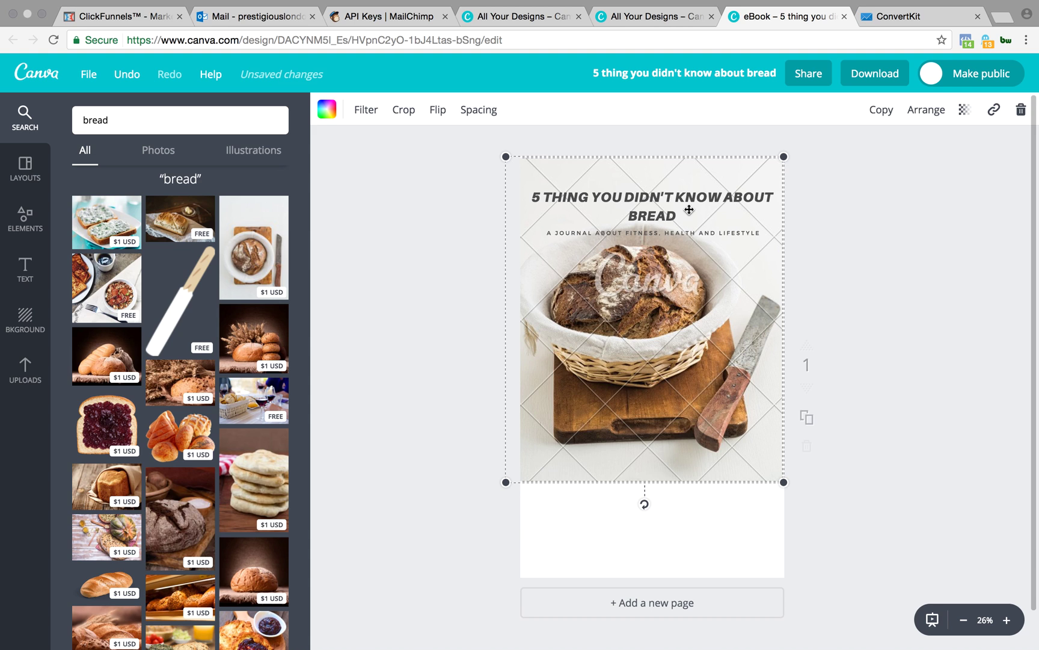
left_click_drag(799, 515, 864, 614)
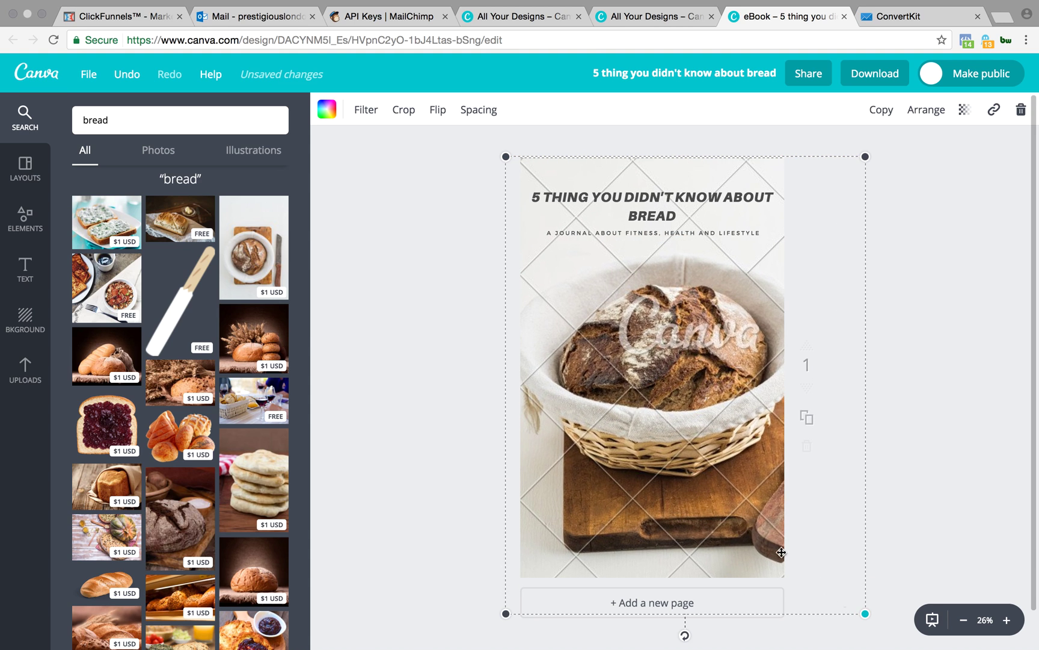
mouse_move(663, 430)
left_mouse_down()
mouse_move(661, 417)
mouse_move(661, 427)
left_mouse_up()
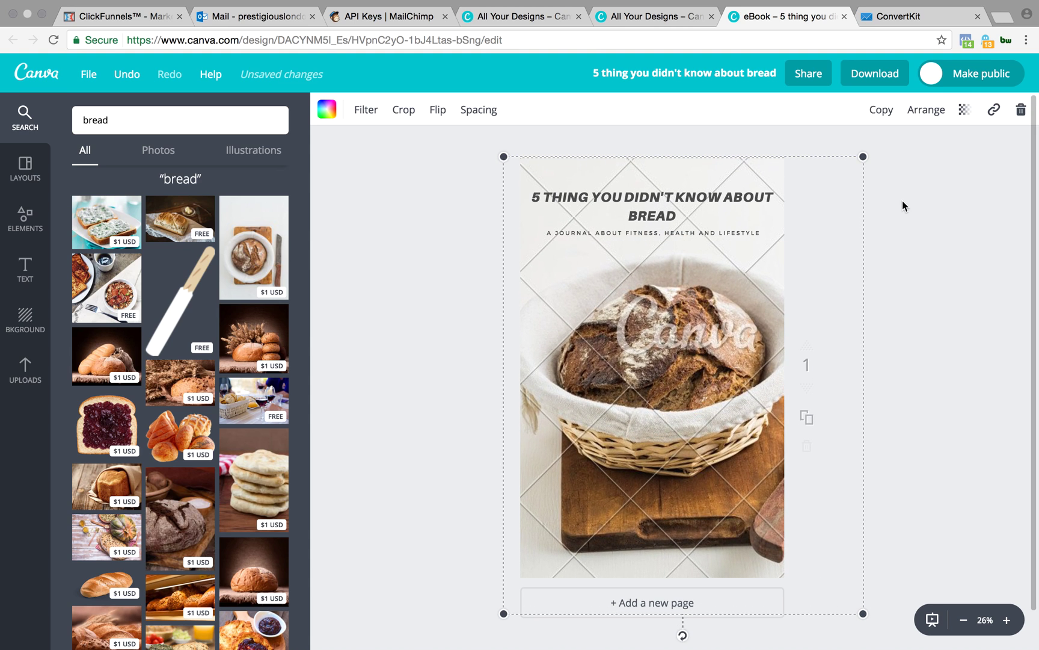
Bring the bread basket photo forward over the title and send it back behind the text
left_click(922, 117)
left_click(921, 158)
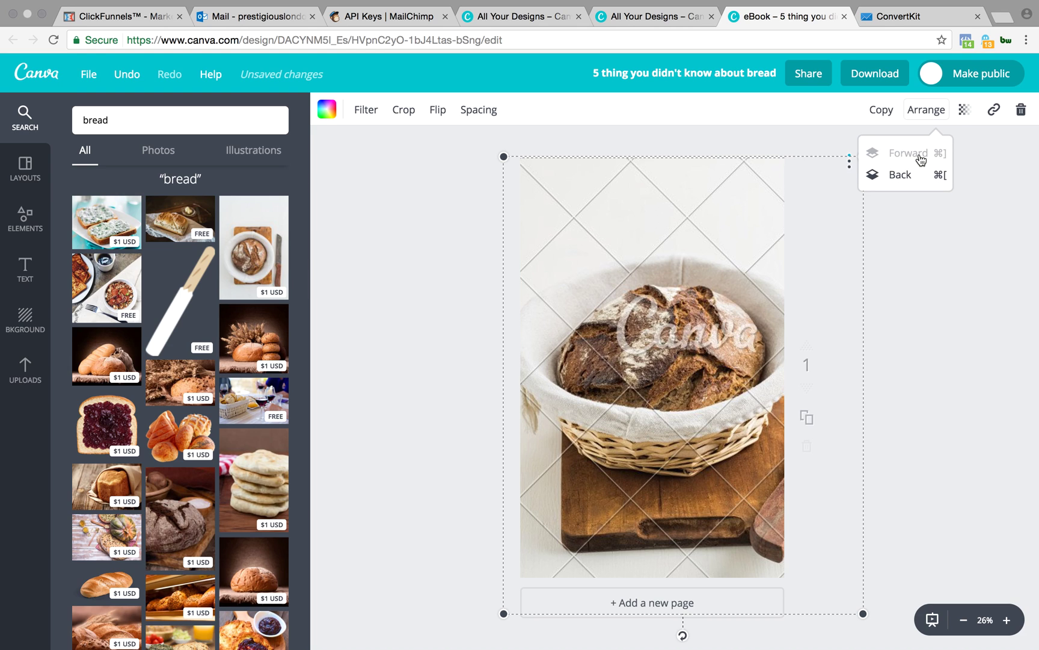
left_click(913, 176)
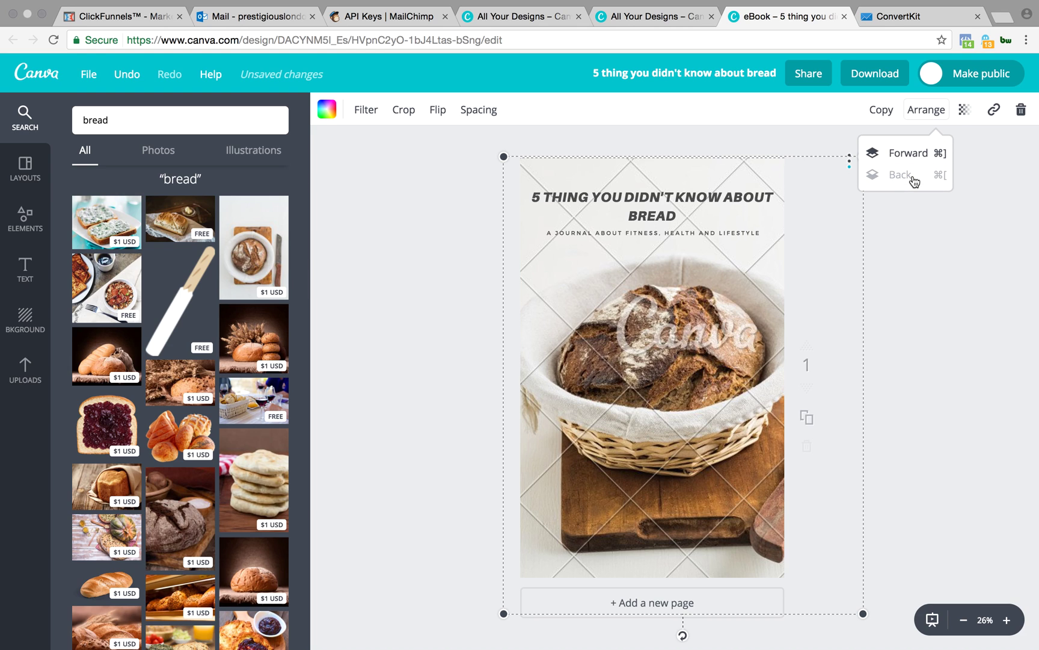
Shift the enlarged bread basket photo slightly upward behind the title
left_click(902, 310)
left_click_drag(639, 357, 637, 343)
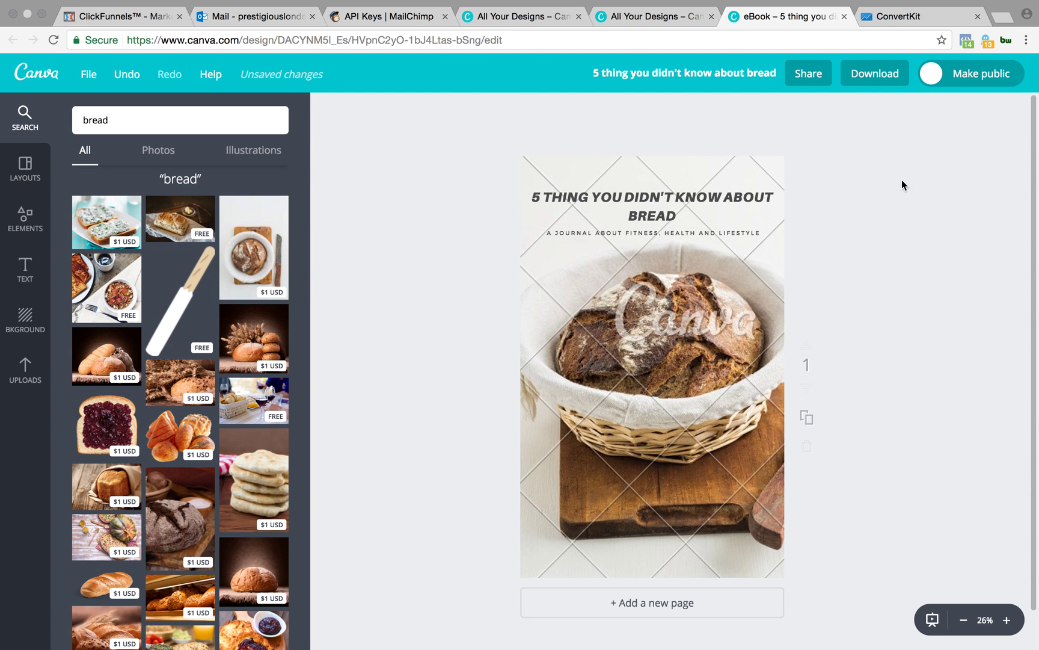
left_click(734, 269)
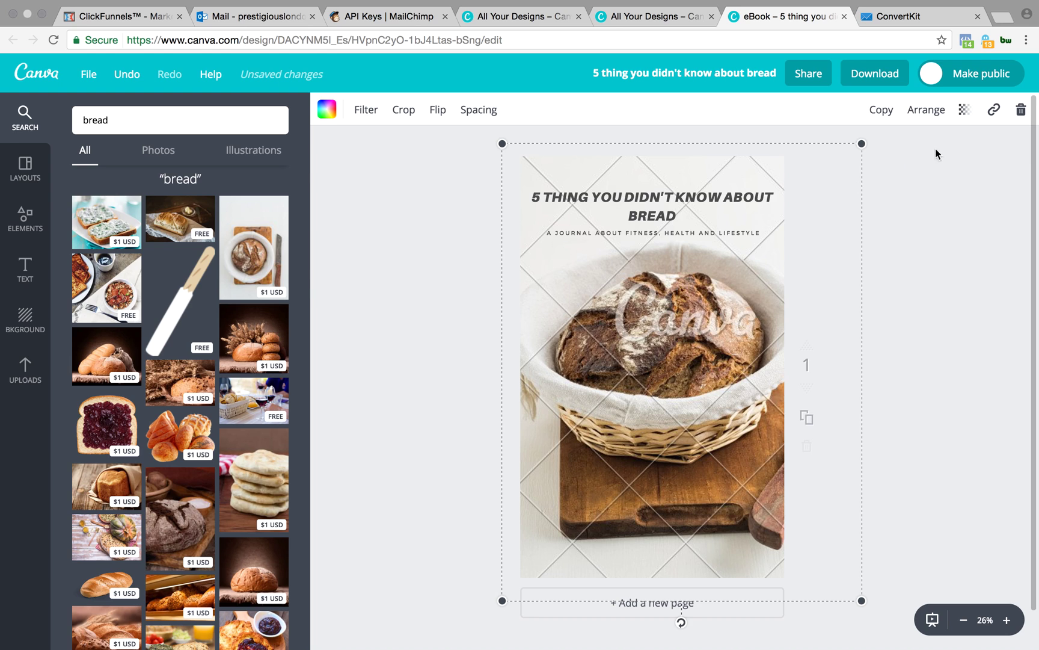
Set the cover title's text colour to white from the default palette
left_click(641, 208)
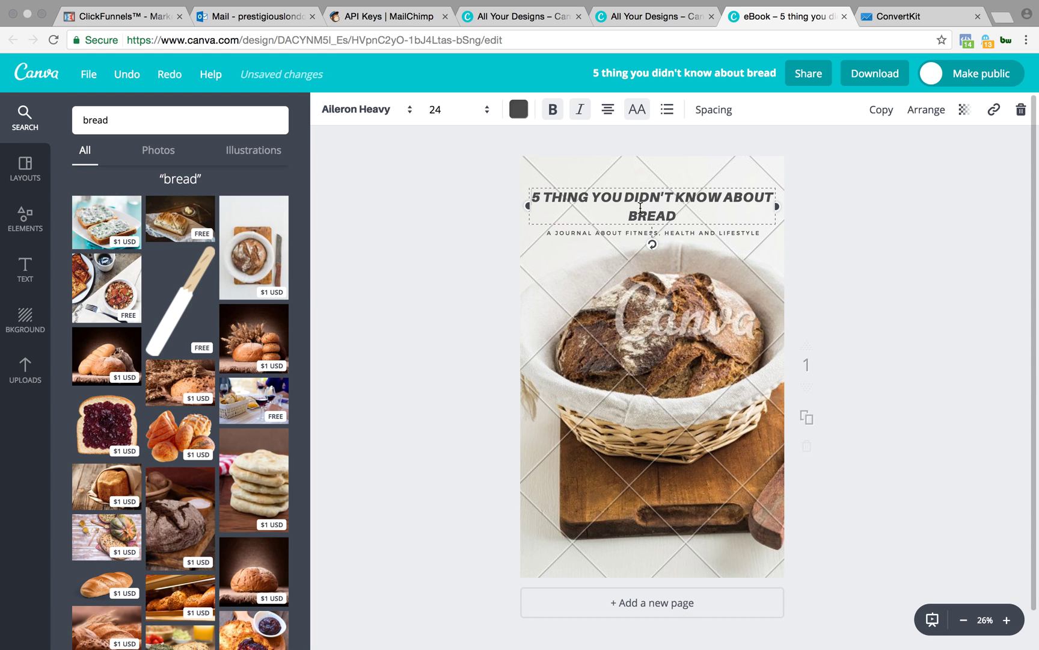
left_click(519, 110)
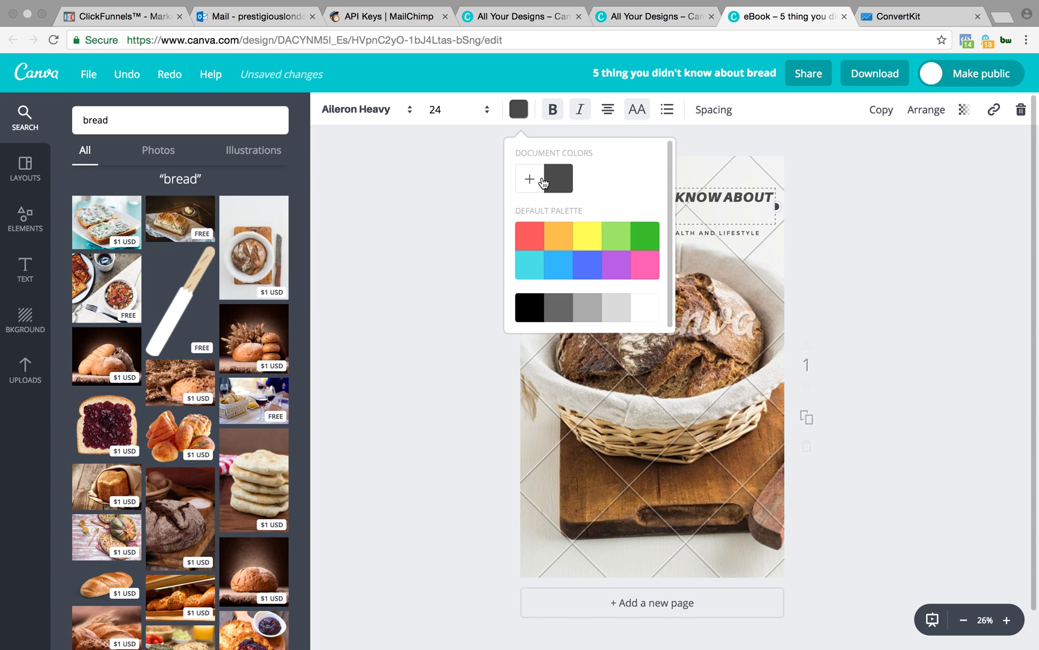
left_click(647, 308)
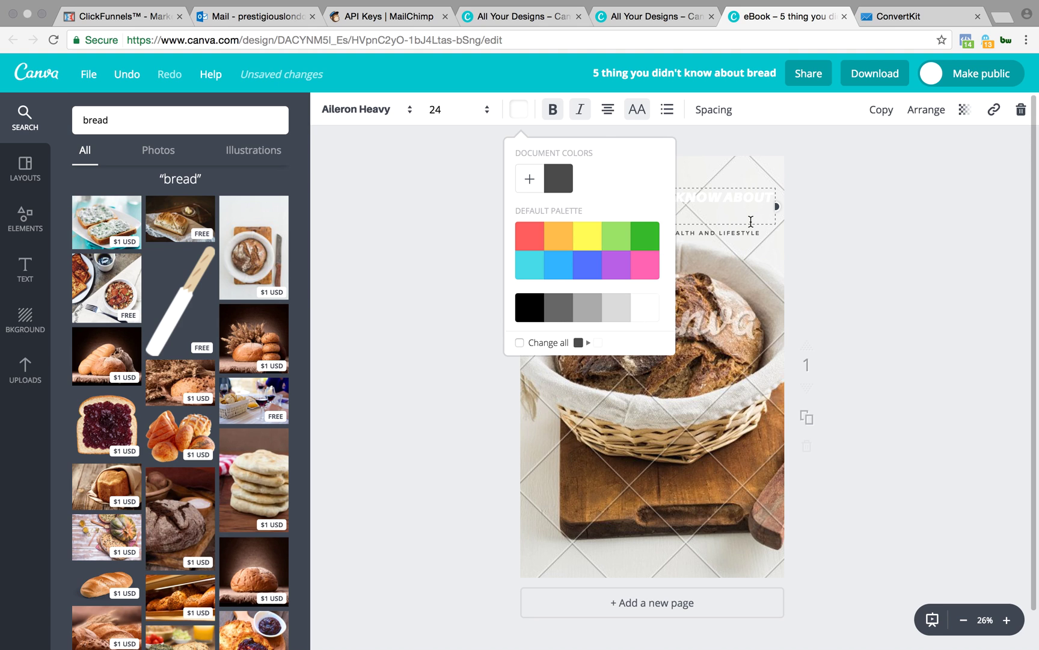
Set the text colour of the subtitle "A JOURNAL ABOUT FITNESS, HEALTH AND LIFESTYLE" to white
left_click(752, 240)
left_click(757, 231)
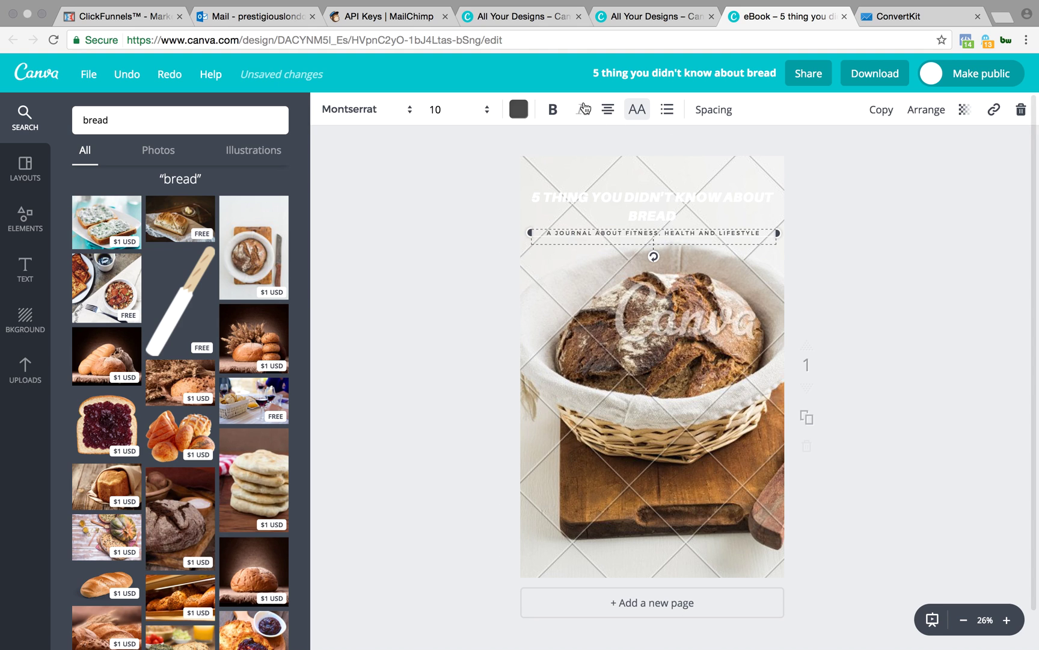
left_click(519, 111)
left_click(647, 313)
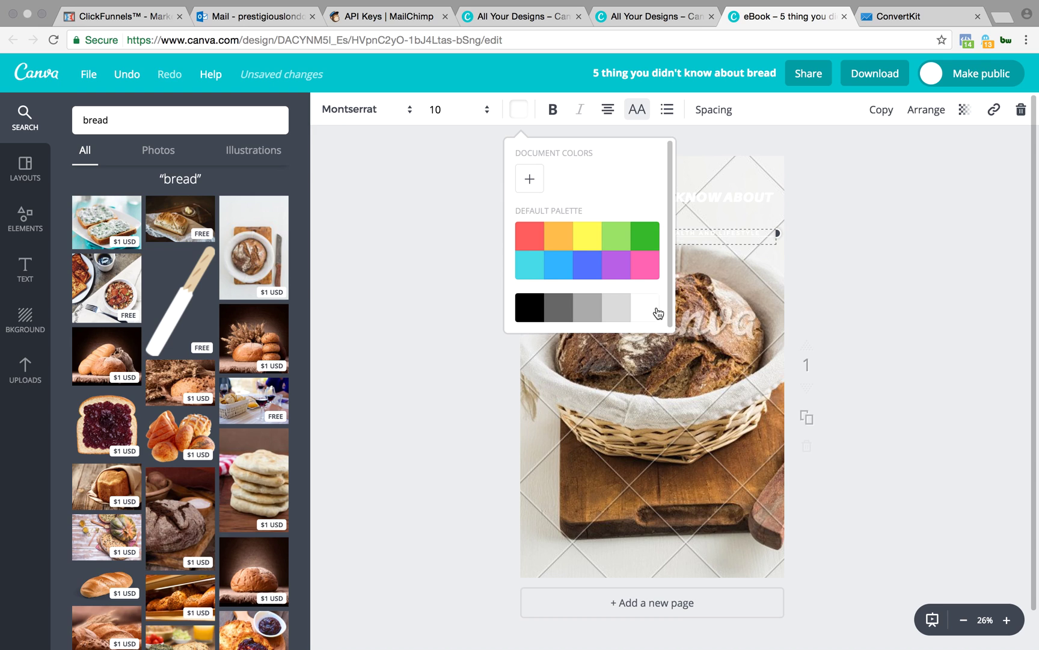
Try adjusting the transparency of the bread basket photo
left_click(761, 318)
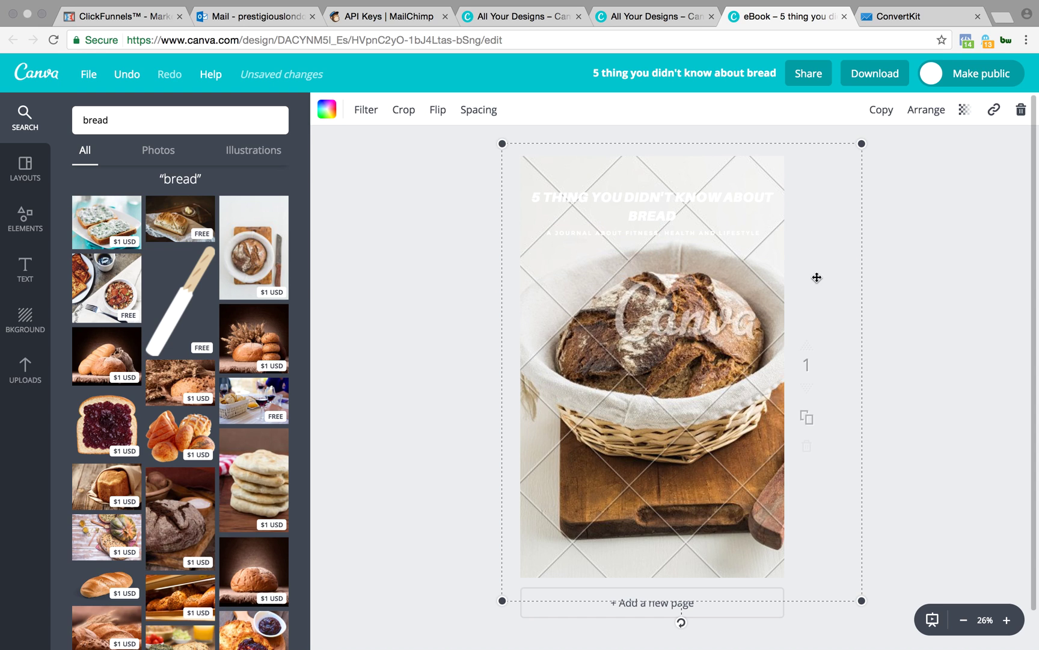
left_click(965, 109)
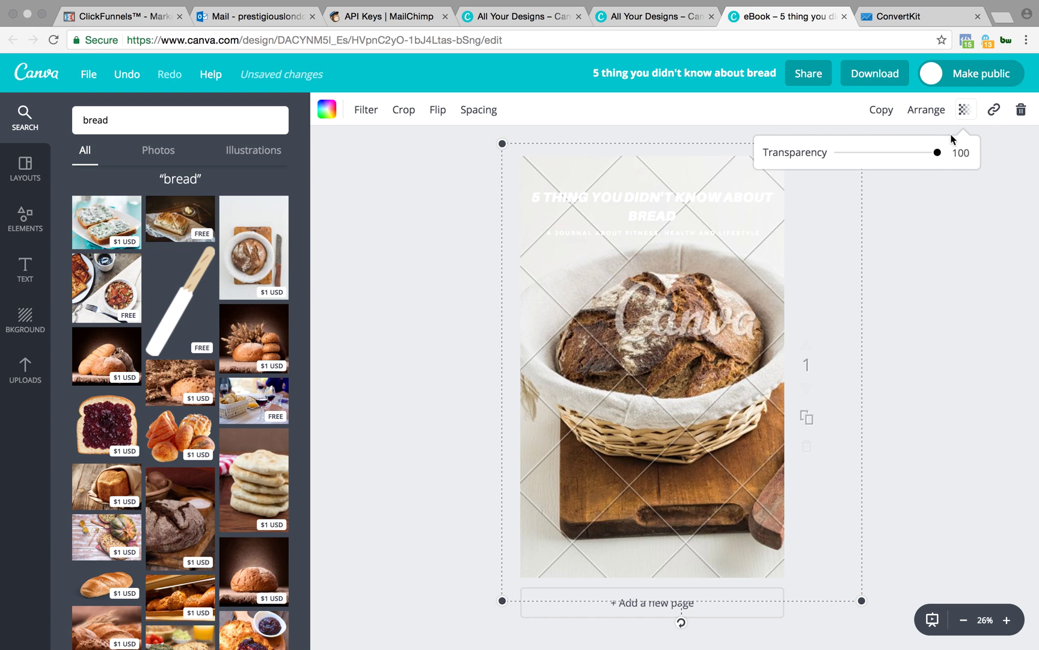
mouse_move(940, 158)
left_mouse_down()
mouse_move(872, 167)
mouse_move(943, 158)
left_mouse_up()
Set the cover title's text colour to black from the default palette
left_click(662, 203)
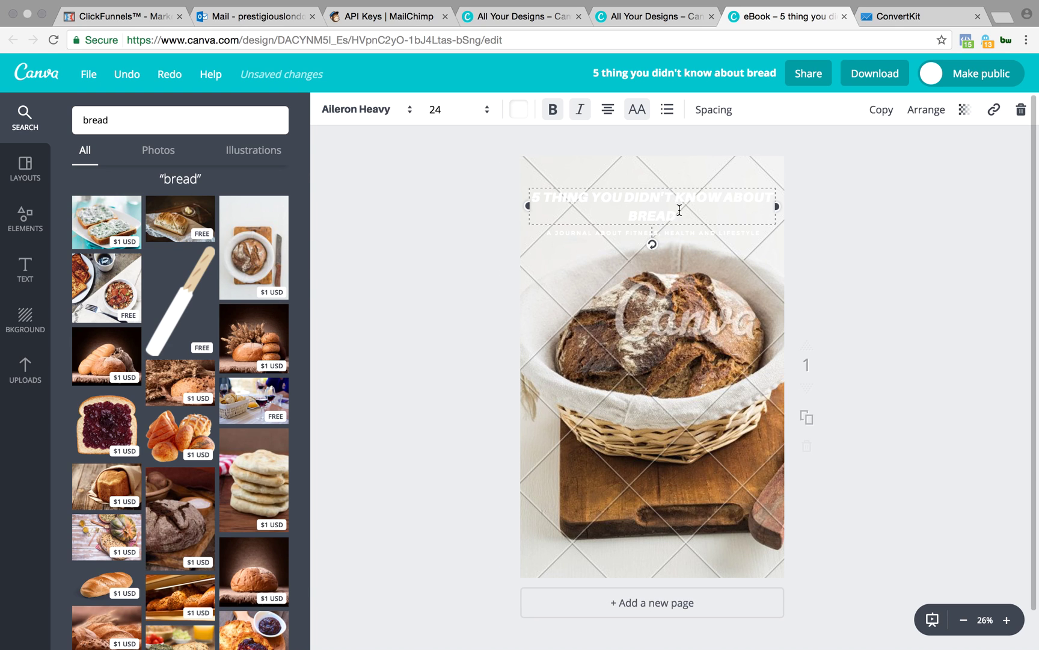
left_click(517, 112)
left_click(530, 307)
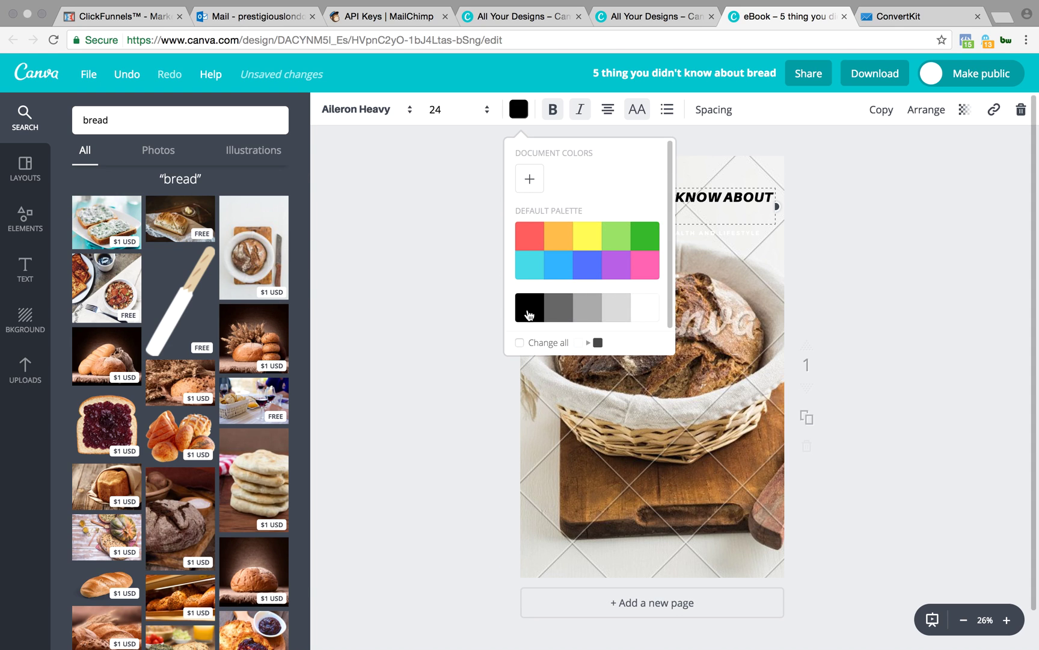
Set the text colour of the subtitle "A JOURNAL ABOUT FITNESS, HEALTH AND LIFESTYLE" to black from the default palette
left_click(753, 243)
left_click(746, 233)
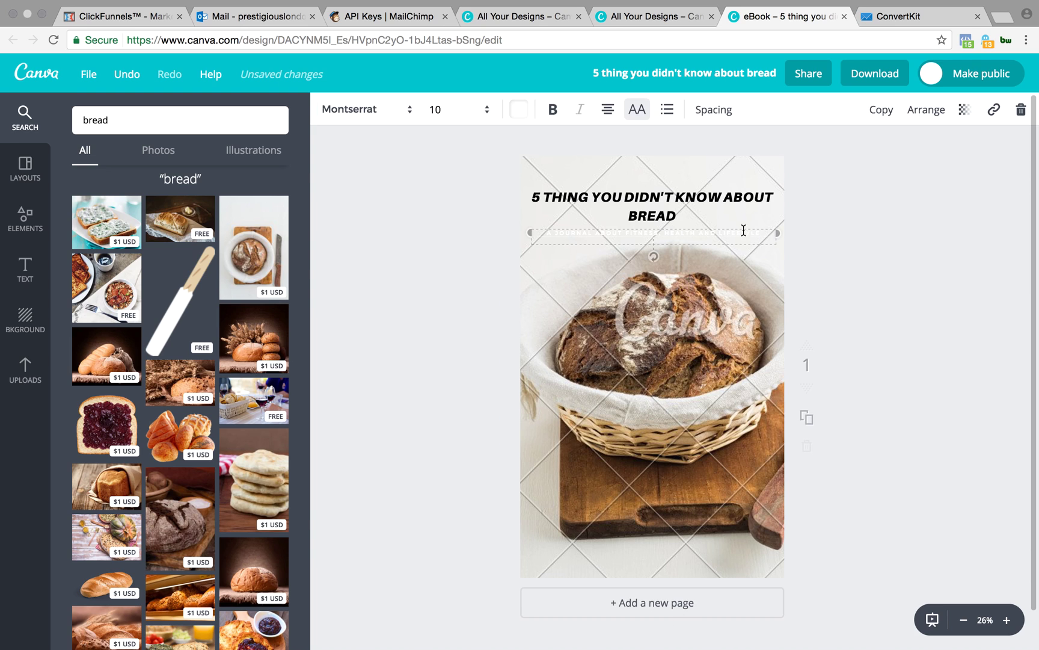
left_click(519, 111)
left_click(530, 305)
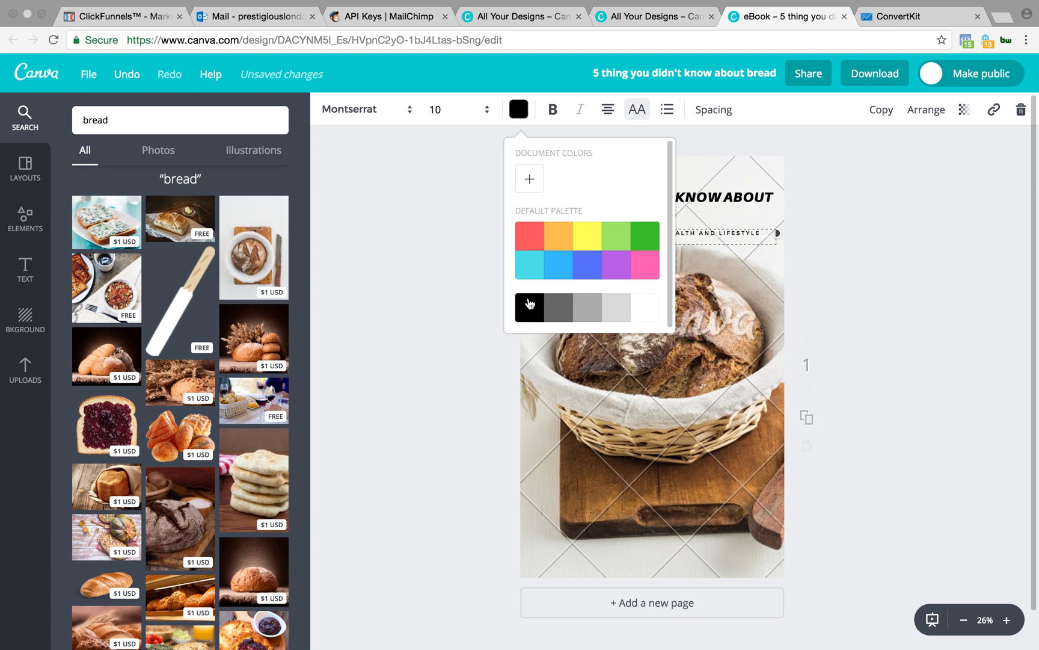
Shift the bread photo upward behind the cover title and set its transparency to 46
left_click(709, 325)
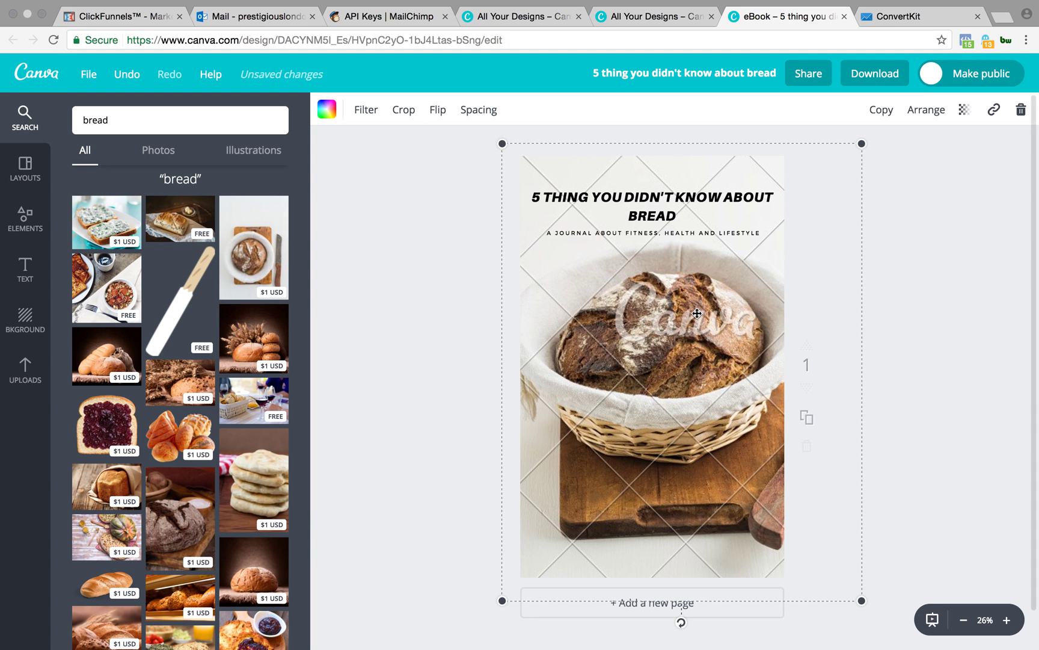
left_click_drag(709, 324, 702, 222)
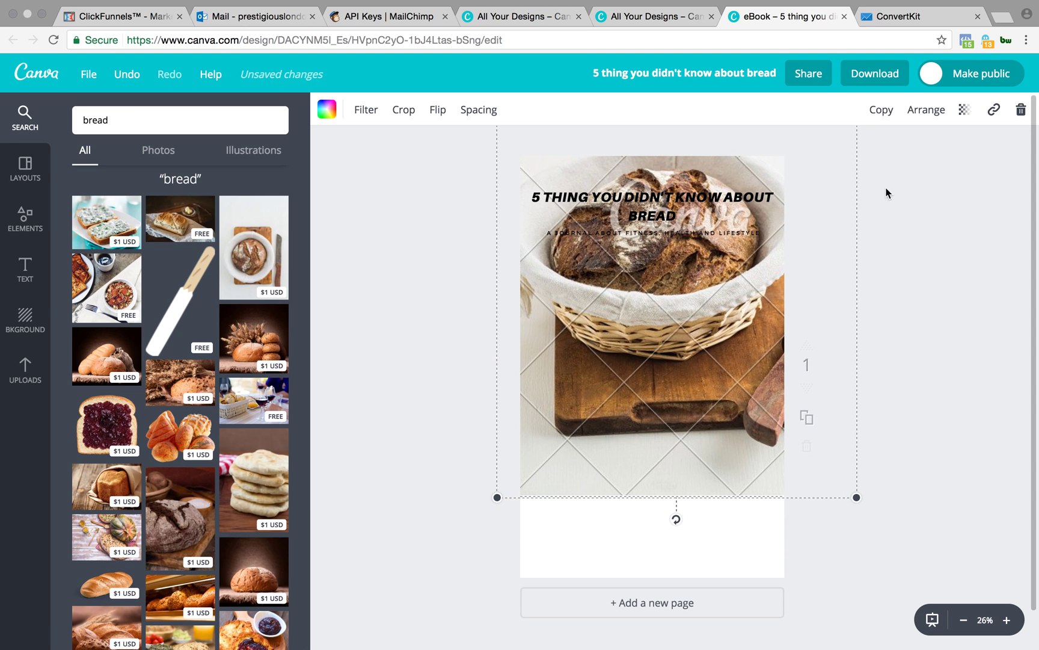
left_click(965, 110)
left_click_drag(937, 152, 885, 154)
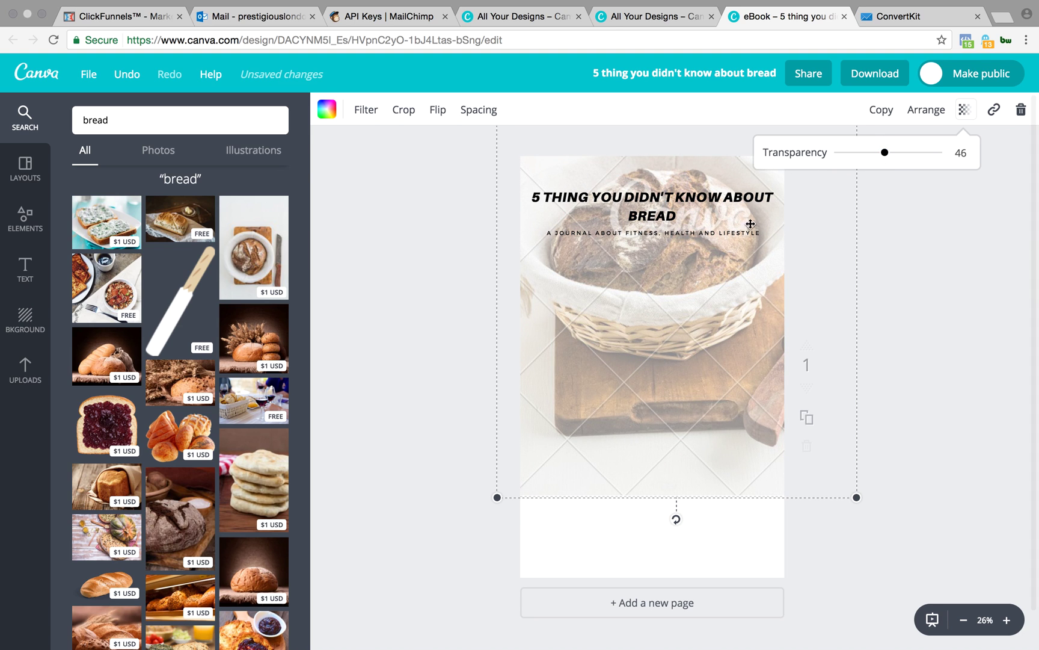
Restore the bread photo to full opacity and move it back down to cover the page
left_click_drag(885, 153, 967, 161)
left_click_drag(689, 403, 662, 515)
left_click(373, 509)
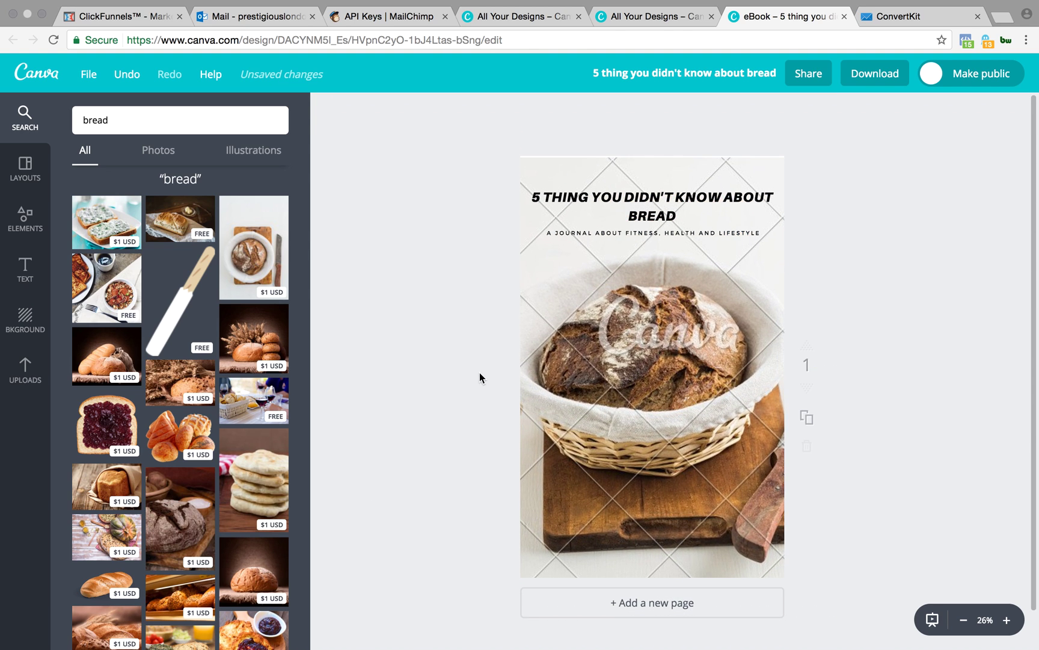
left_click_drag(556, 373, 556, 371)
Add a second page and apply the "All About Grains" layout from the Wellness Journal Ebook Template to it
scroll(433, 367, "down", 1)
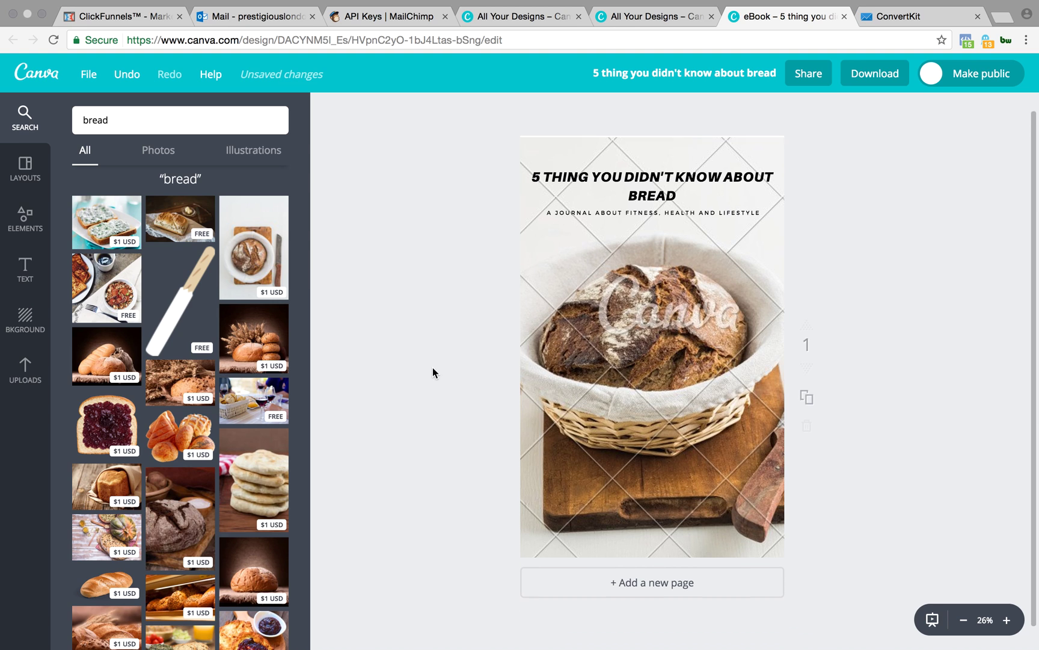
left_click(25, 169)
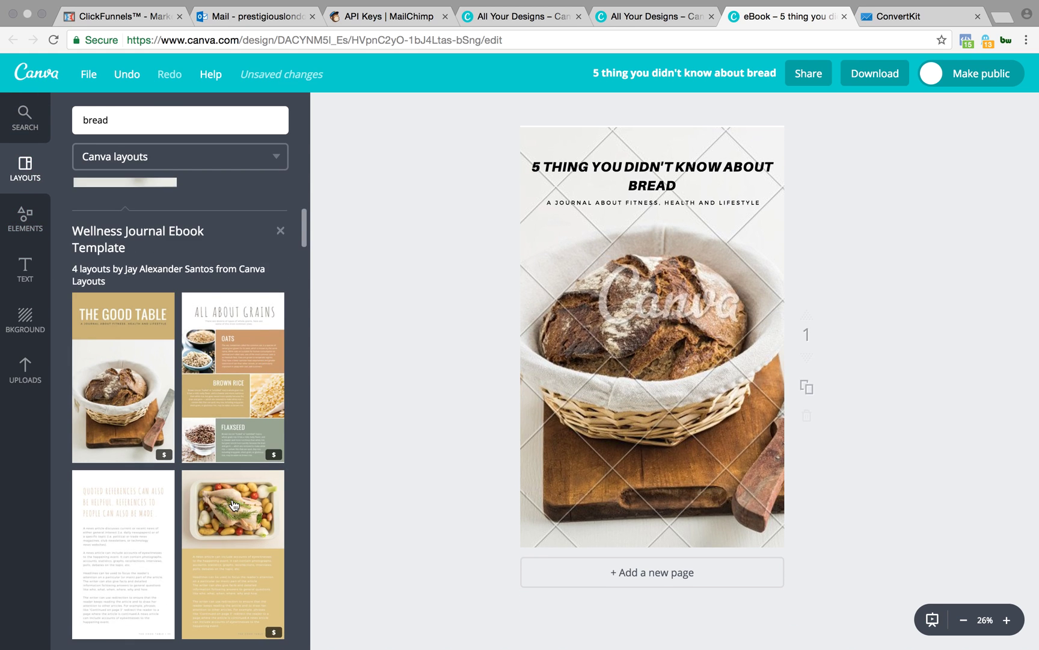
scroll(232, 501, "down", 3)
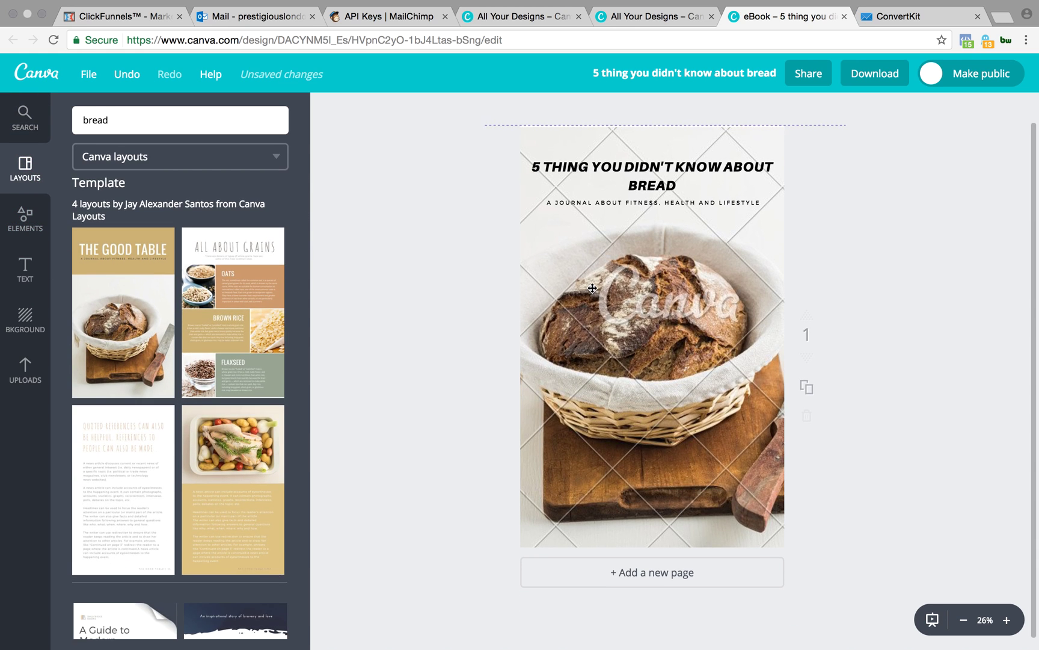
scroll(931, 382, "down", 1)
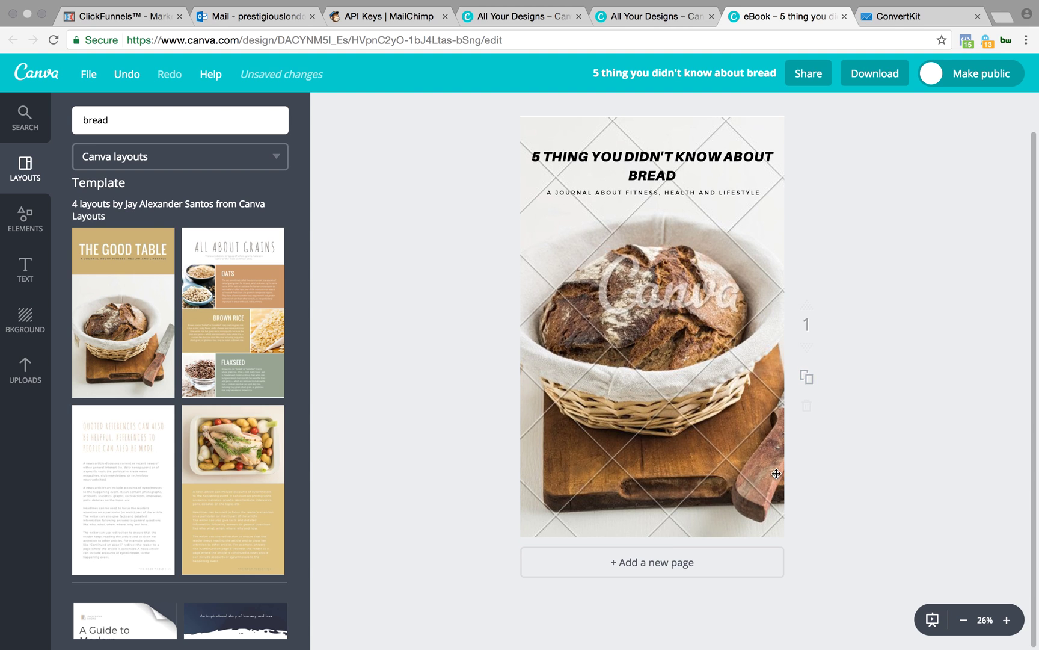
left_click(656, 562)
left_click_drag(228, 243, 682, 264)
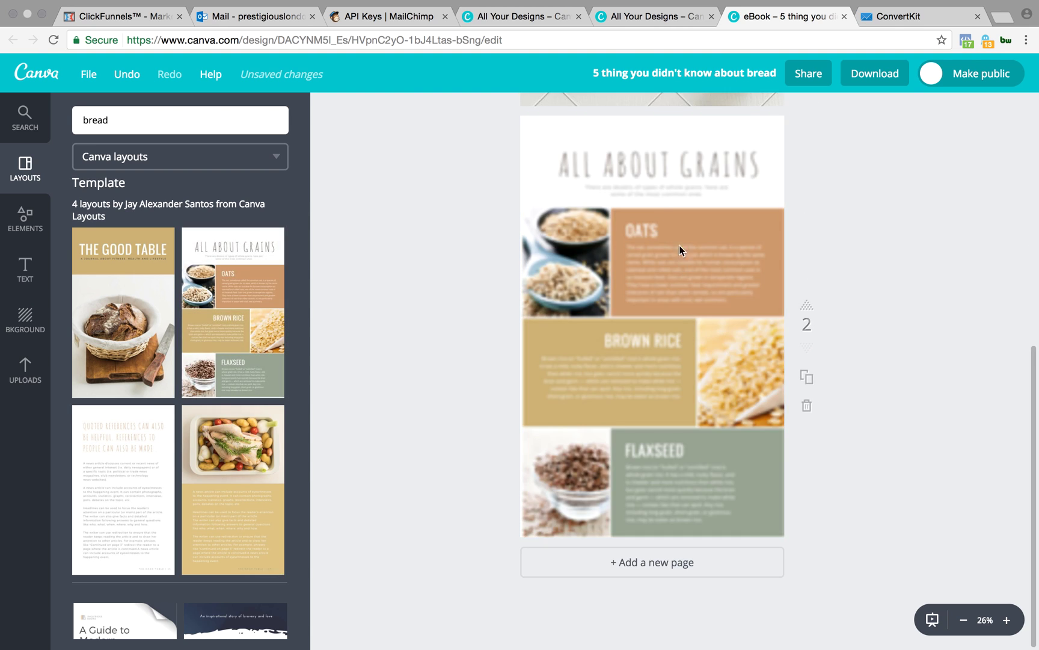
Change the heading on page 2 to "ALL ABOUT BREAD"
left_click(687, 170)
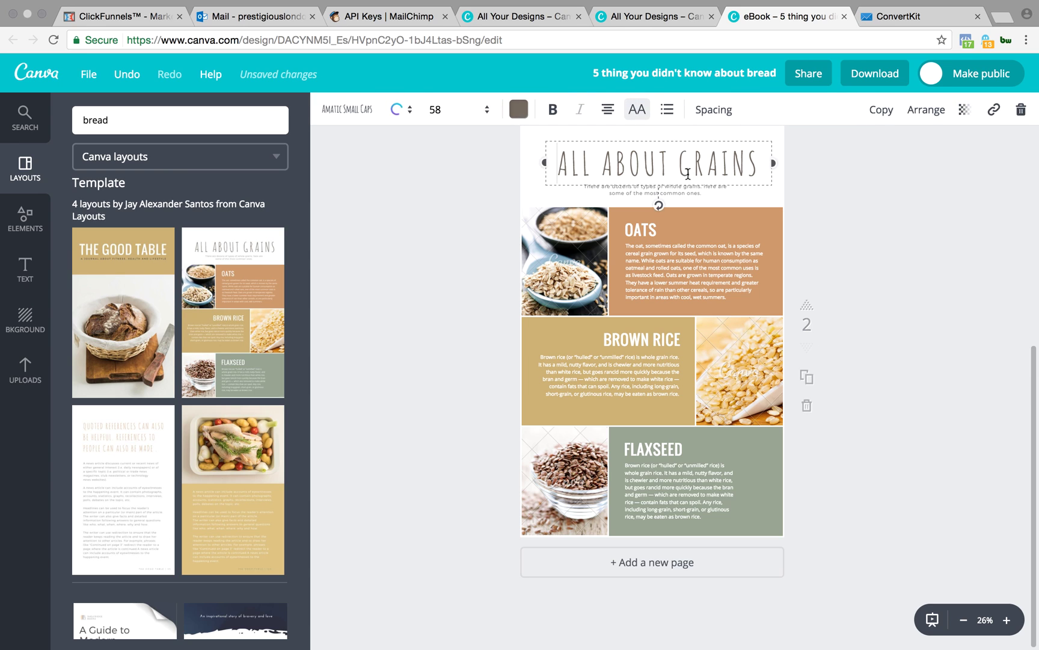
left_click_drag(687, 170, 763, 164)
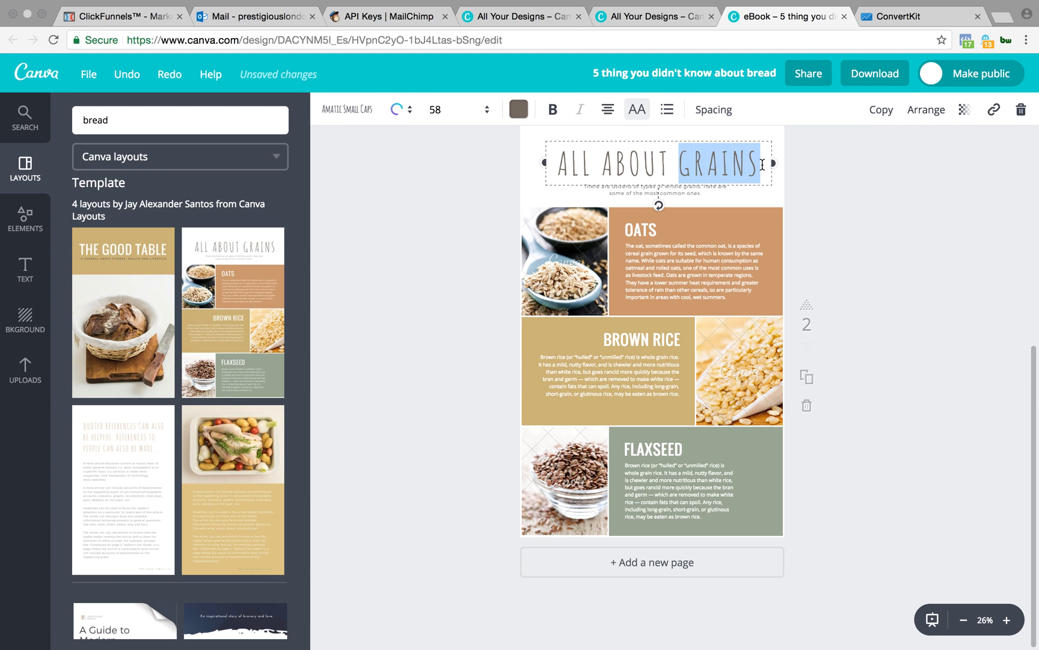
type("B")
type("READ")
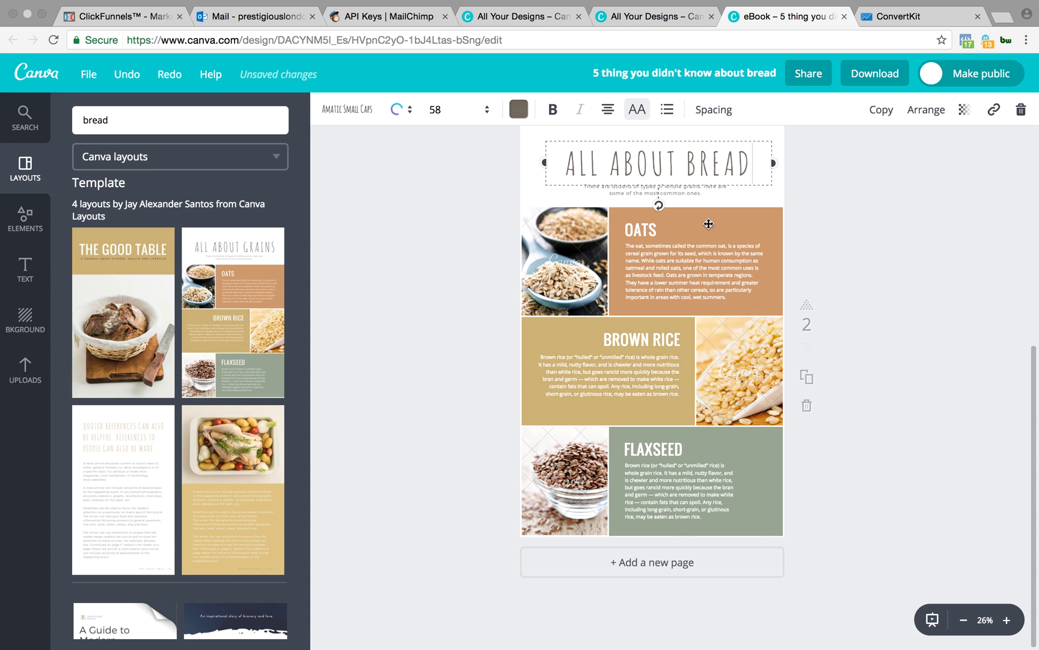
Replace the "OATS" heading on page 2 with "UNKNOWN FACT #1" and widen its text box to fit one line
left_click(650, 234)
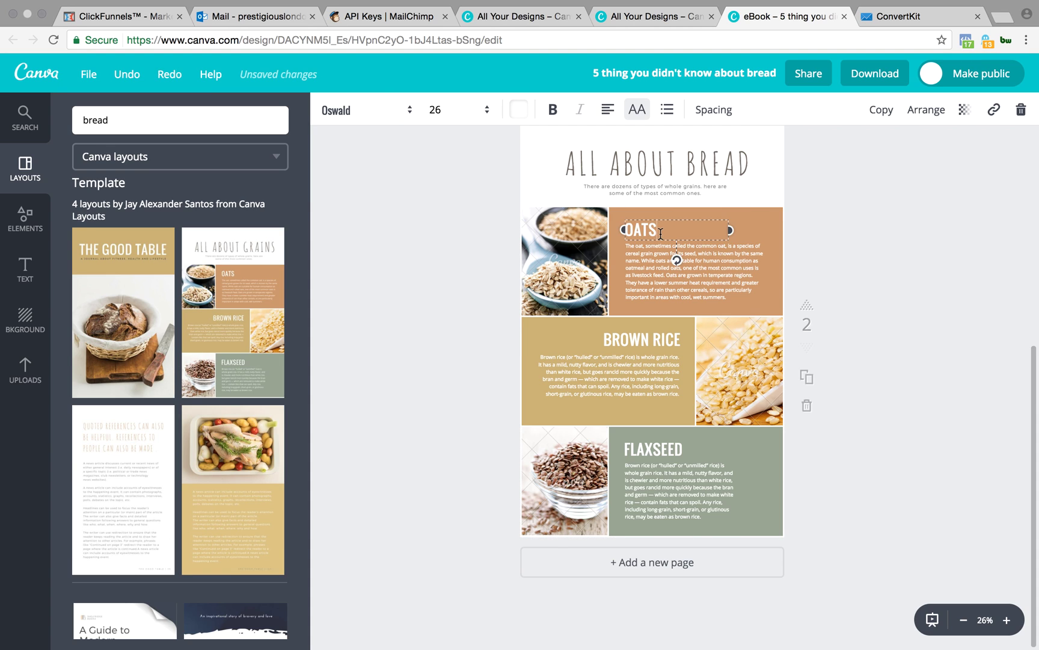
key("BackSpace")
key("BackSpace")
type("UNKNOWN FAC")
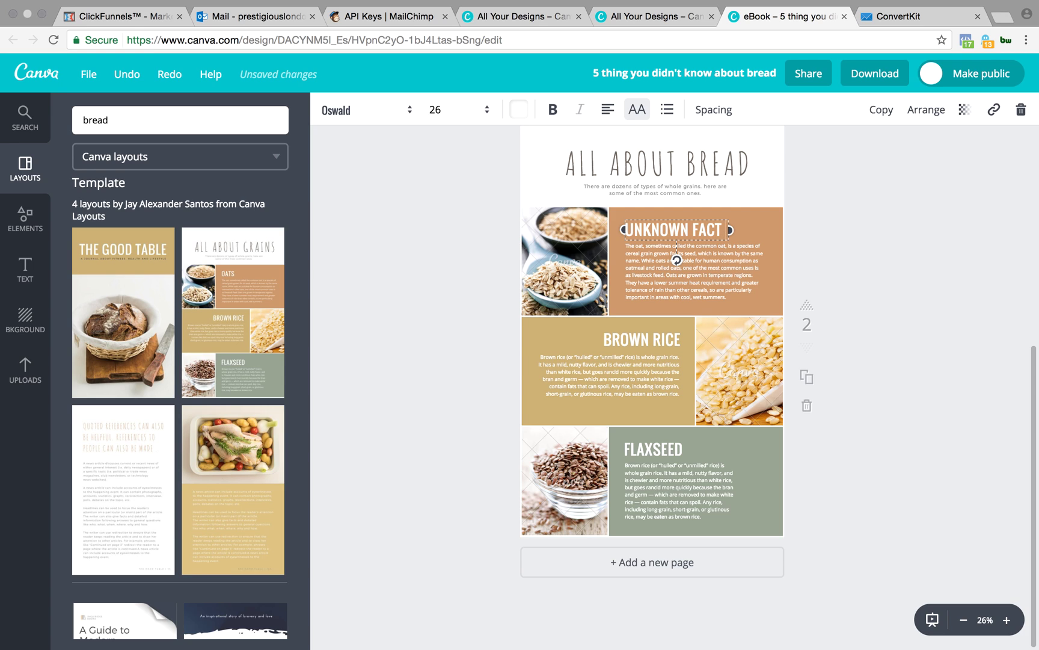
type("T")
key("Return")
type("#1")
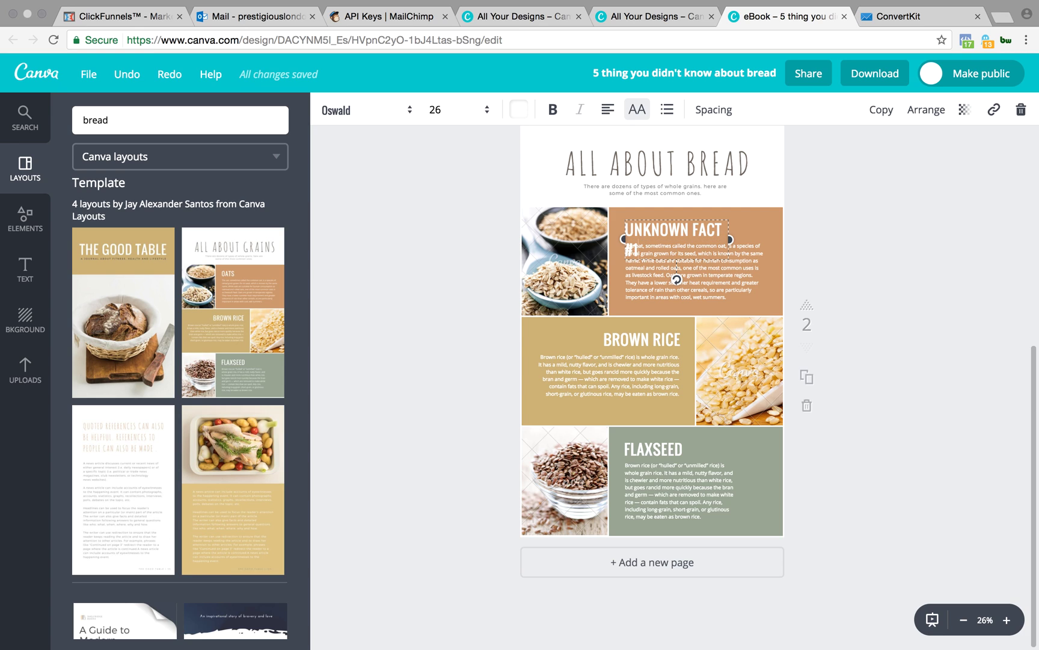
left_click_drag(730, 234, 788, 229)
left_click(673, 275)
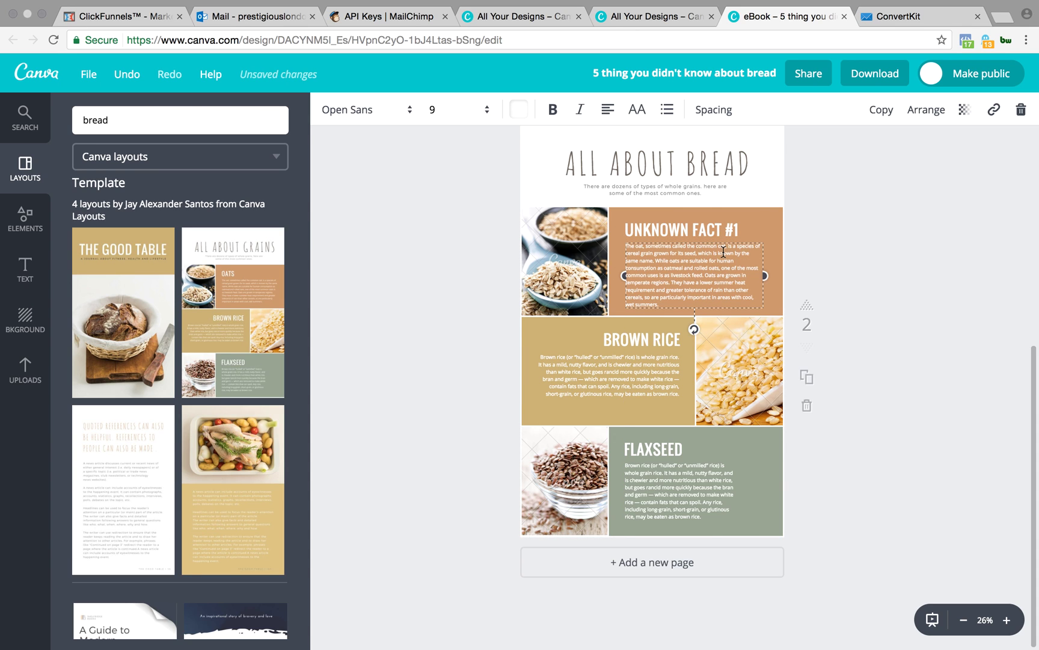
Delete page 2 so that only the cover page is left
scroll(720, 273, "up", 2)
scroll(720, 272, "down", 2)
scroll(663, 315, "up", 2)
scroll(663, 315, "down", 2)
left_click(807, 406)
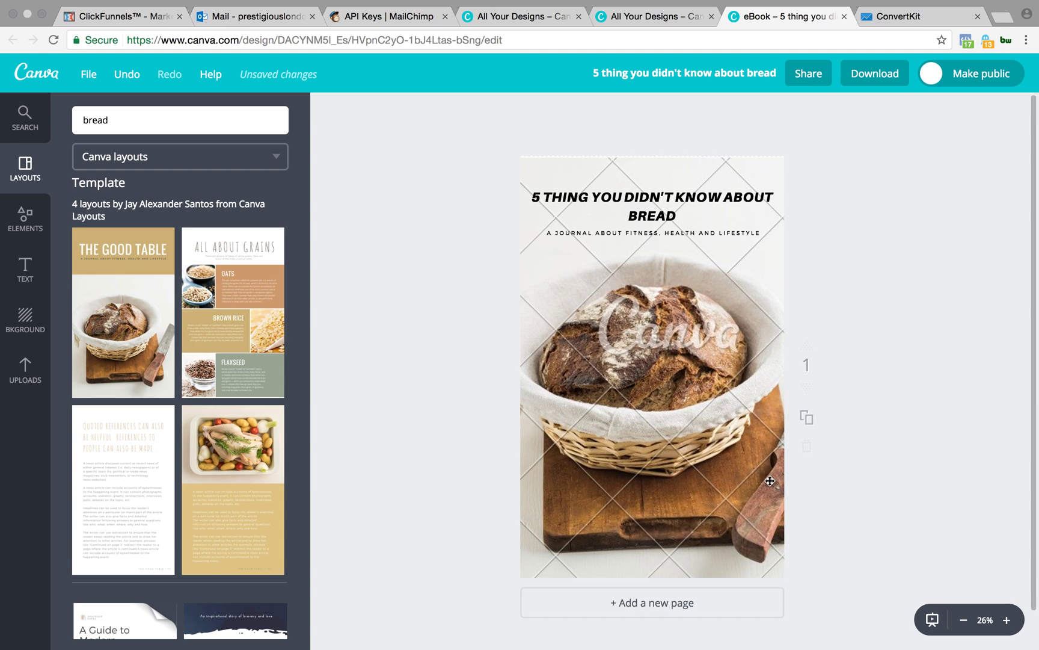
Delete the bread photo, its placeholder image and the title from the cover page
left_click(676, 342)
key("Delete")
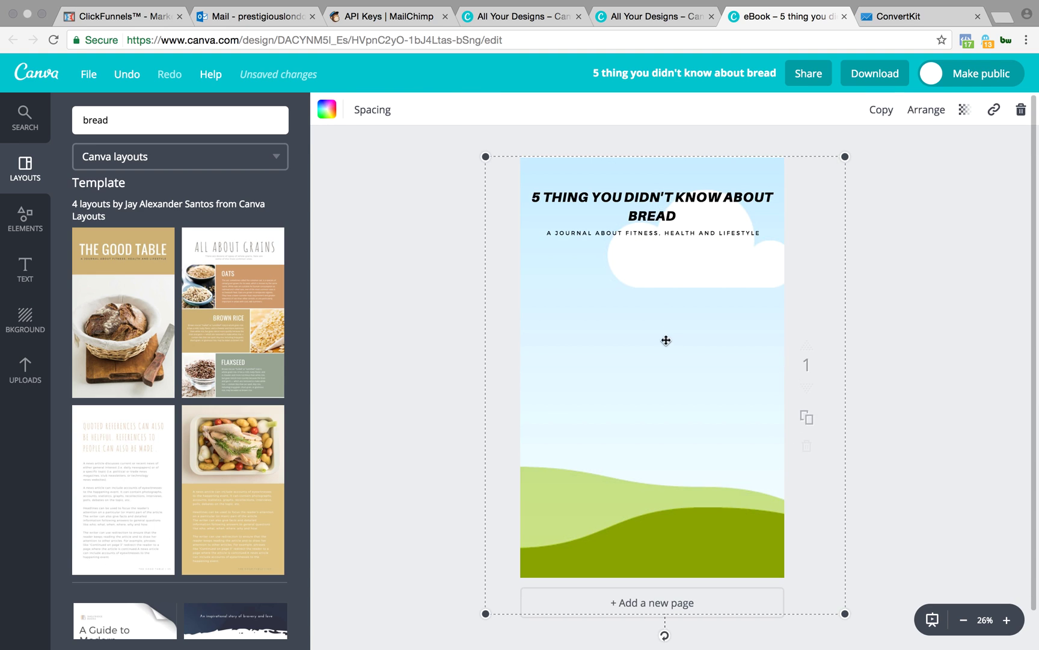
left_click(652, 216)
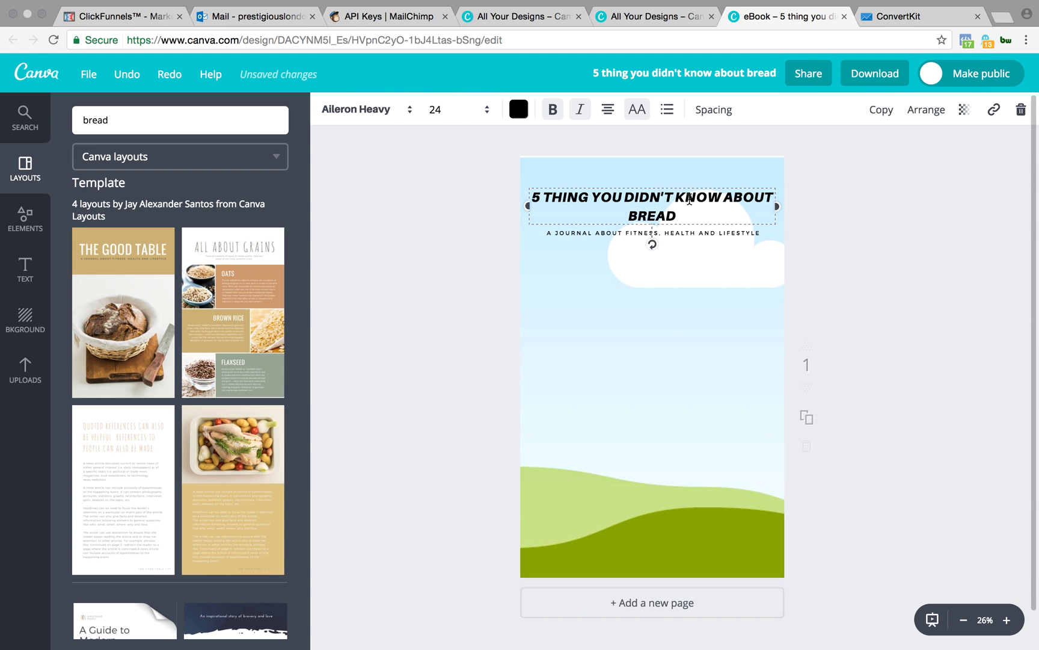
key("Delete")
left_click(685, 240)
key("Delete")
Delete the remaining subtitle to leave the cover page blank
left_click(686, 237)
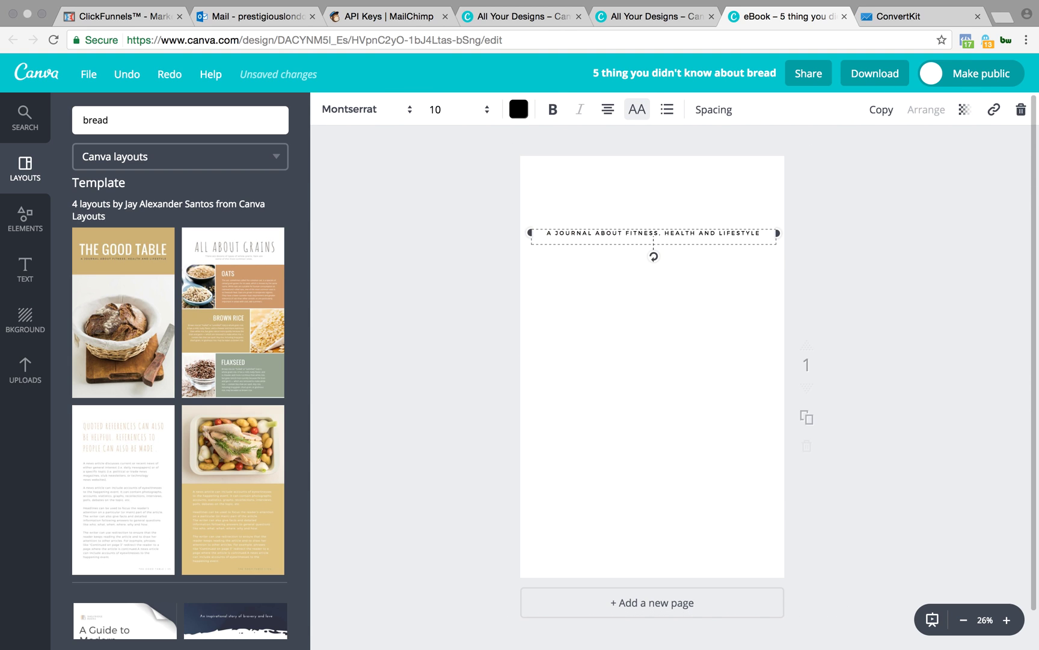
left_click(720, 233)
left_click_drag(697, 232, 696, 226)
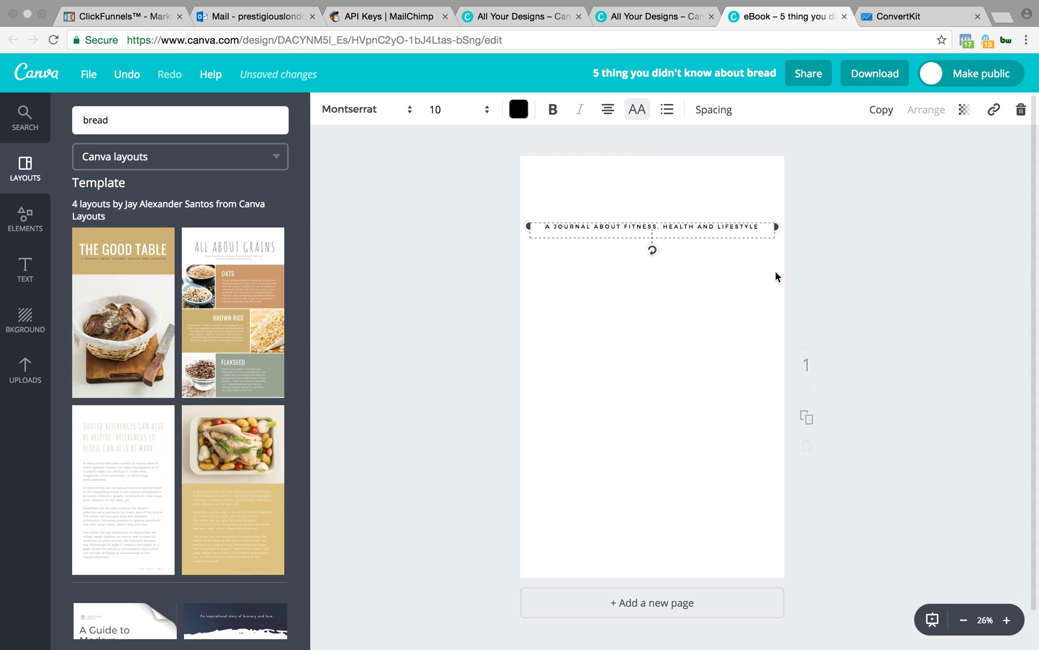
left_click(1021, 109)
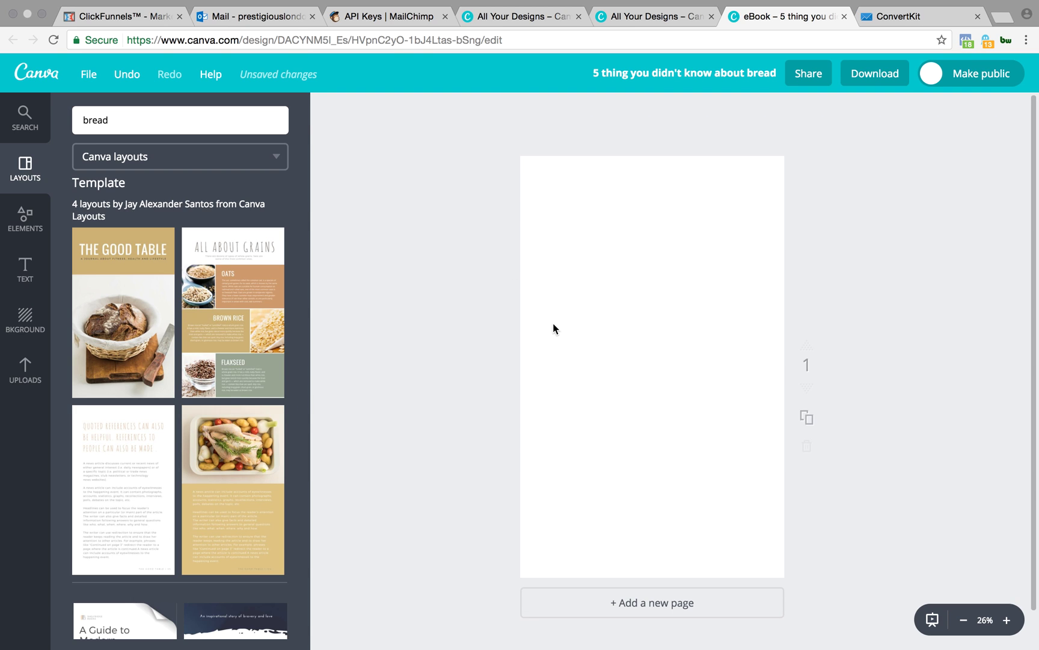
Add the sharp-cornered triangle shape to the blank page and move it toward the page's lower-left area
left_click(24, 218)
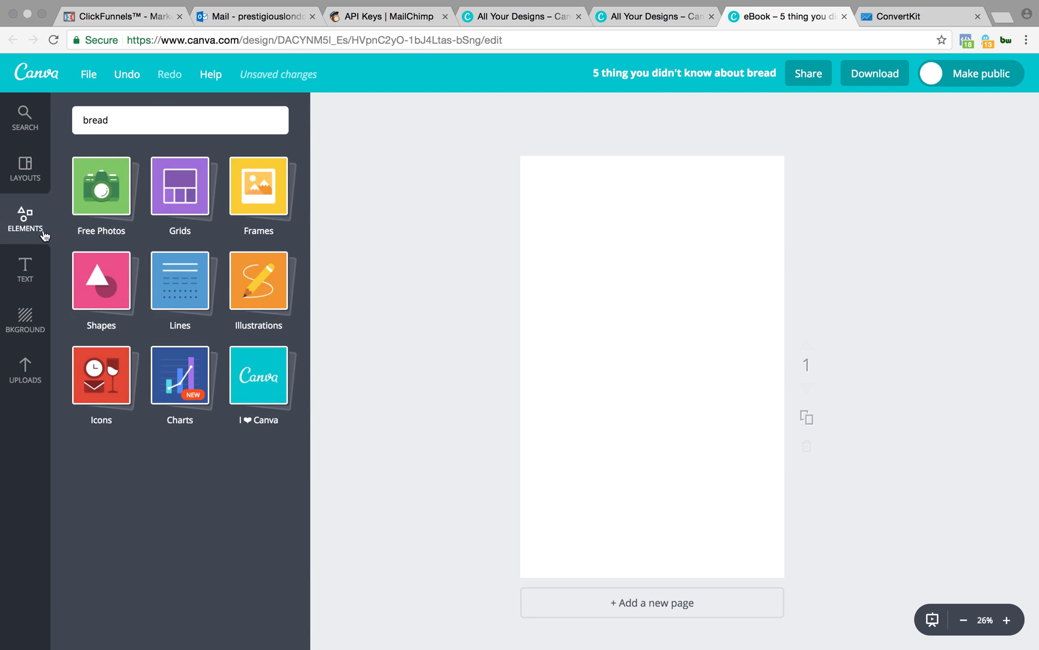
left_click(106, 298)
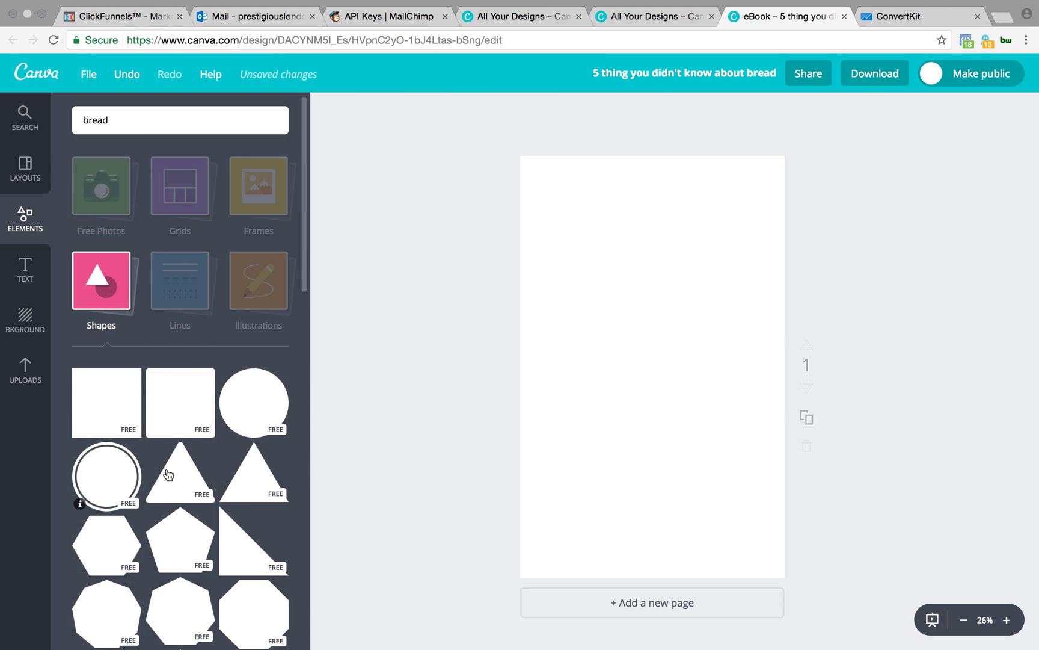
left_click(266, 476)
left_click_drag(675, 359, 601, 442)
mouse_move(574, 574)
left_mouse_down()
mouse_move(622, 523)
mouse_move(614, 585)
mouse_move(562, 592)
mouse_move(574, 592)
left_mouse_up()
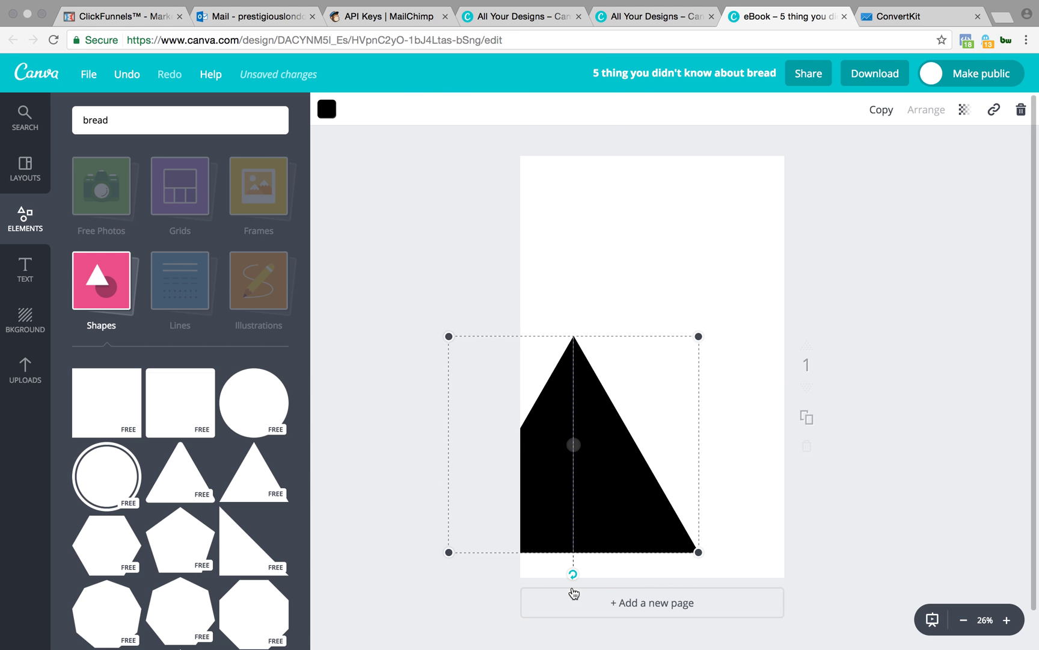
Enlarge the triangle and position it partly off the page so it fills the lower-left corner
left_click_drag(575, 462, 529, 498)
left_click_drag(645, 370, 746, 282)
left_click_drag(585, 444, 521, 450)
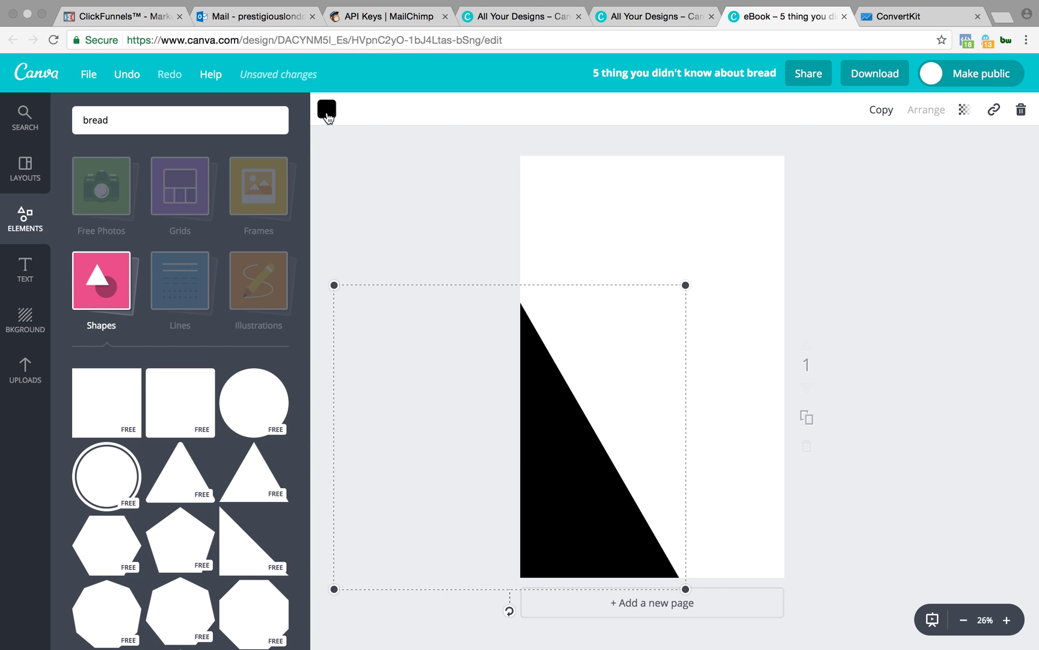
Fill the triangle with light green from the default palette and set its transparency to 40
left_click(334, 114)
left_click(427, 244)
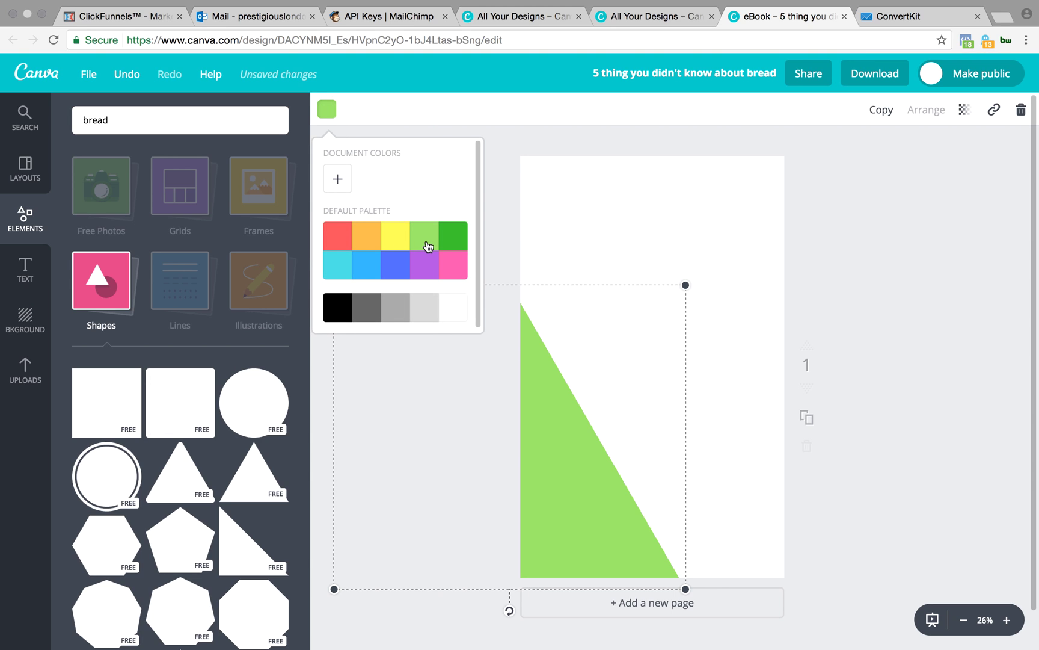
left_click(965, 110)
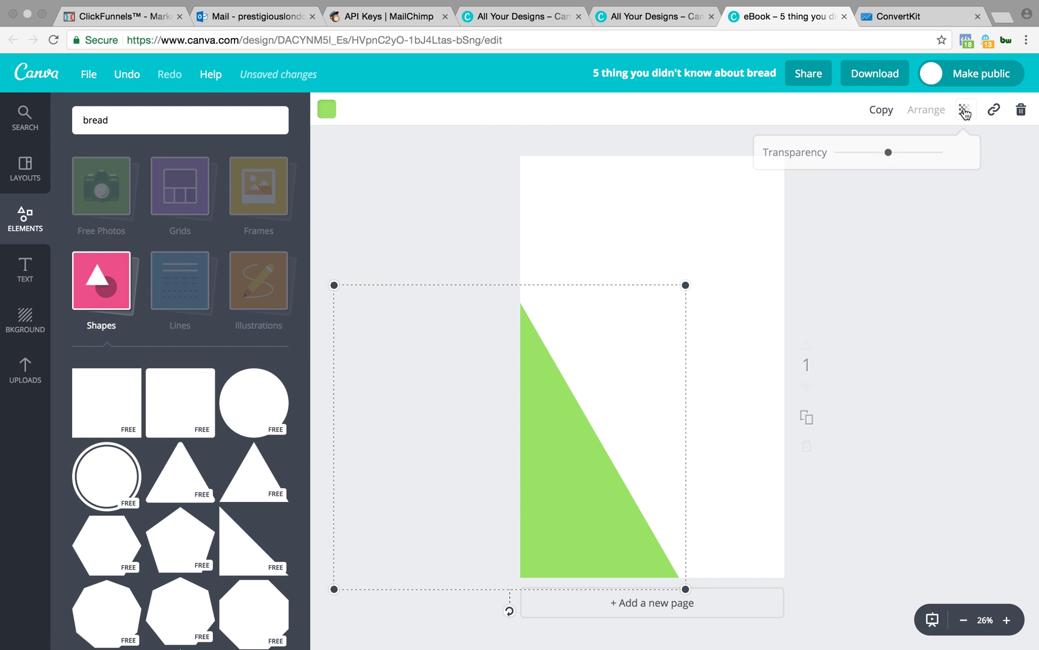
left_click_drag(940, 159, 876, 160)
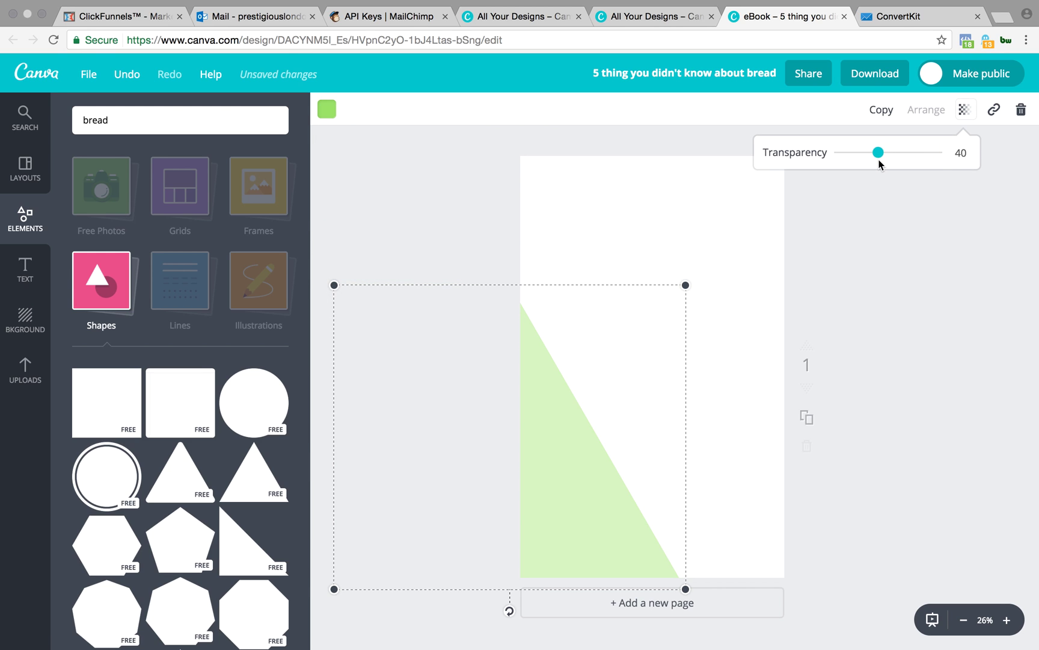
Add the "EXHIBITION ON NOW" text layout across the top of the page and open its "EXHIBITION" line for editing
left_click(37, 272)
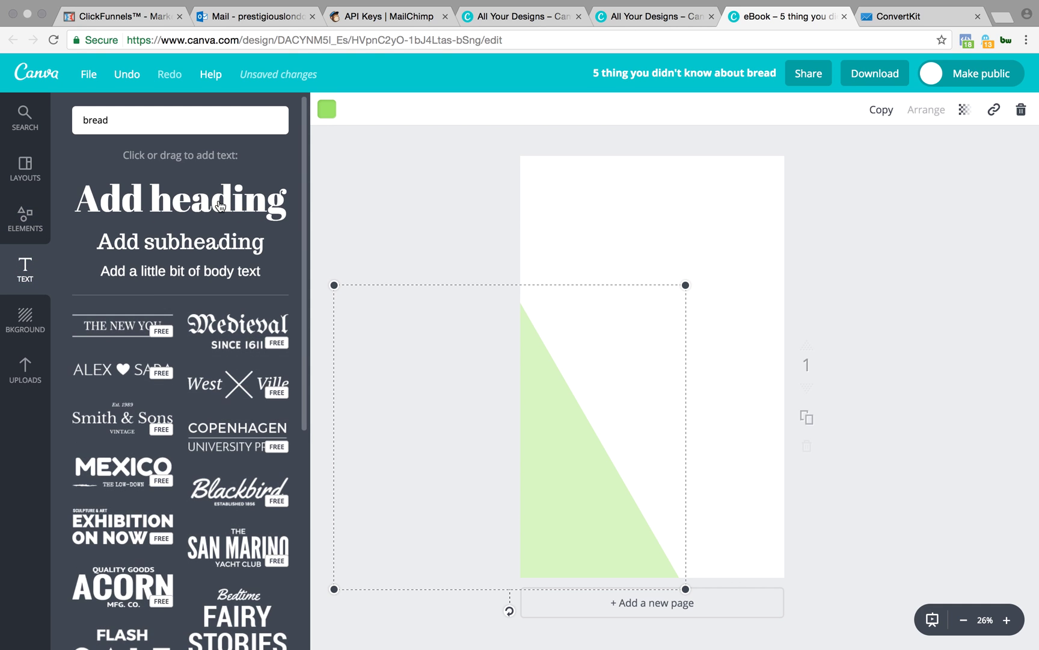
scroll(230, 402, "down", 3)
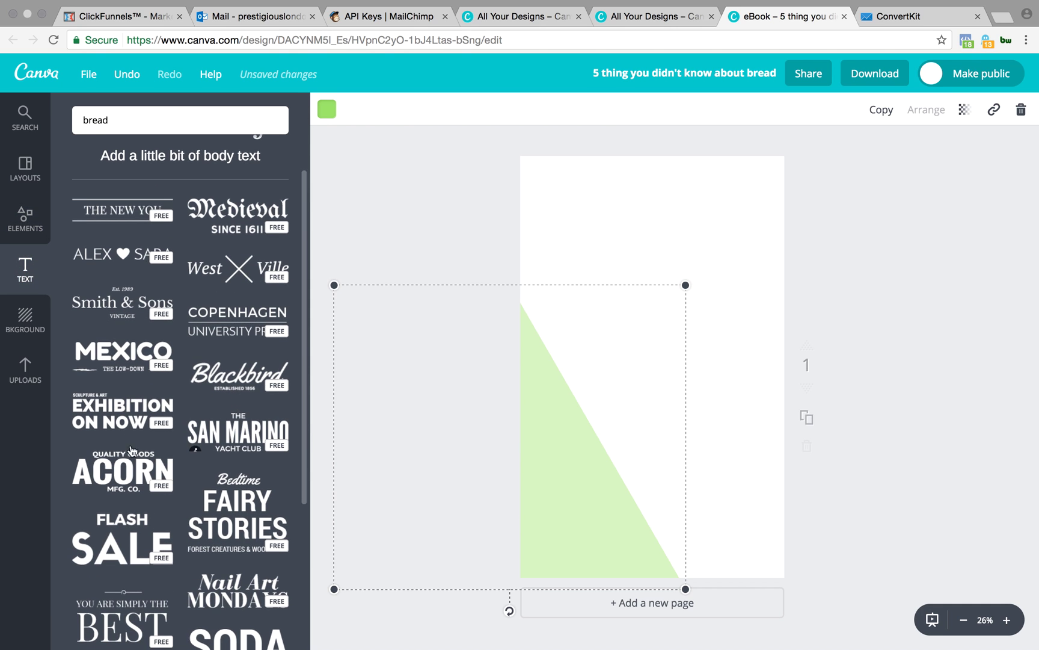
left_click_drag(468, 174, 578, 137)
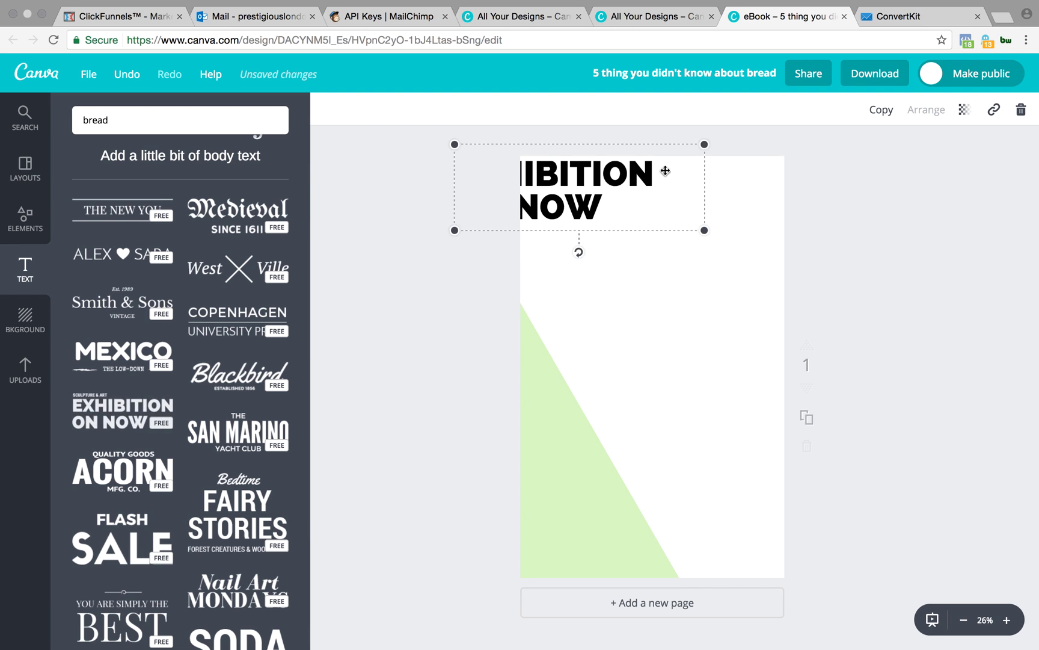
left_click_drag(639, 190, 711, 214)
left_click(578, 195)
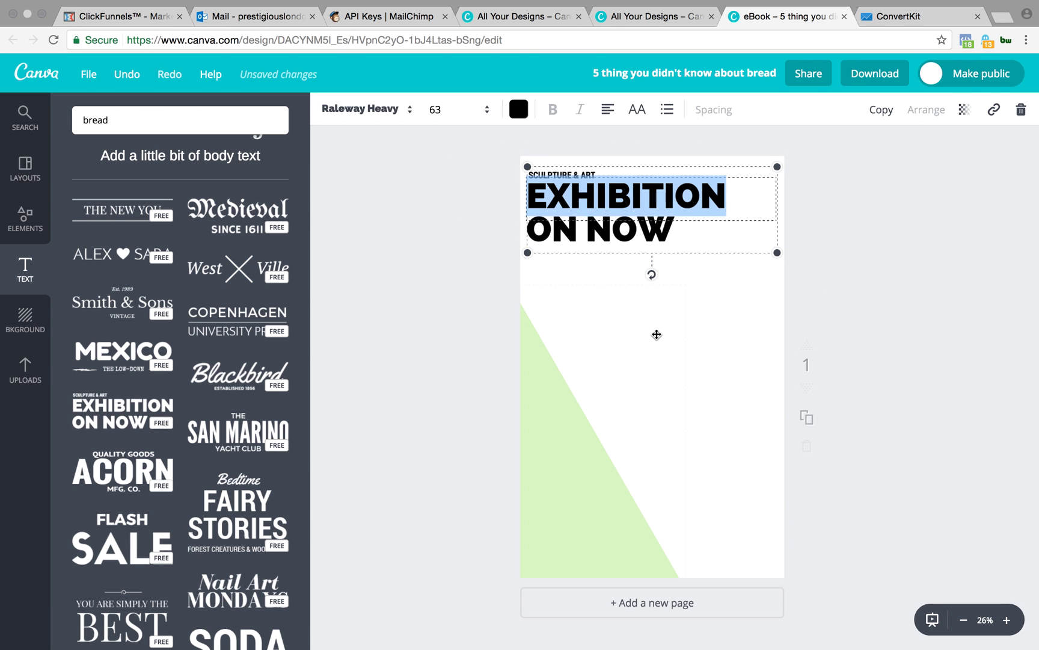
Nudge the "EXHIBITION ON NOW" text layout slightly upward on the page and deselect everything
left_click(656, 332)
left_click_drag(650, 232, 649, 231)
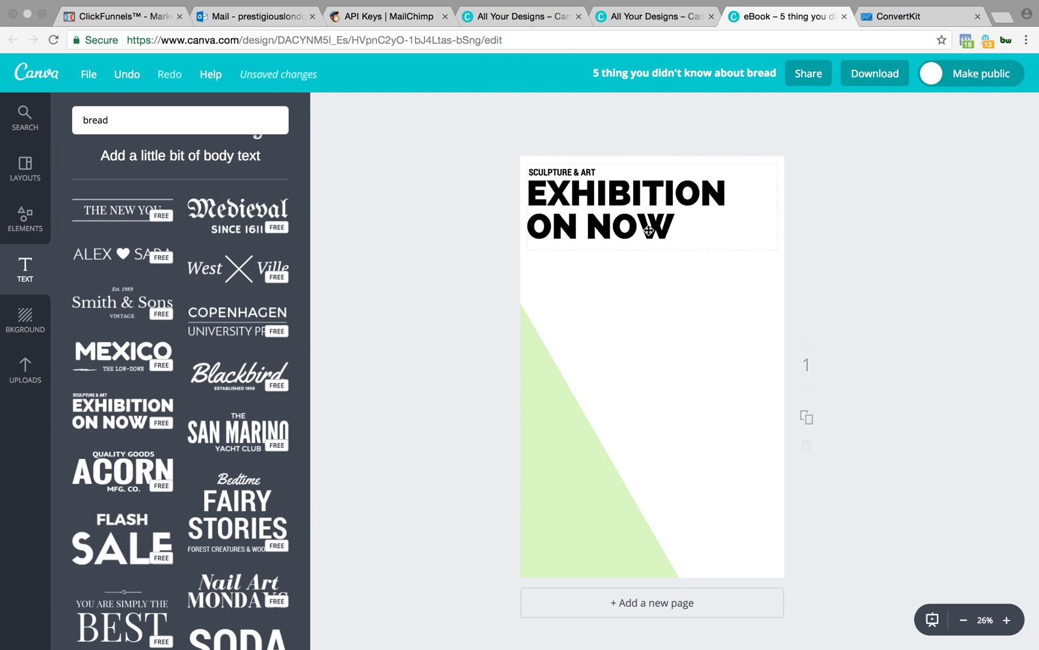
left_click(662, 325)
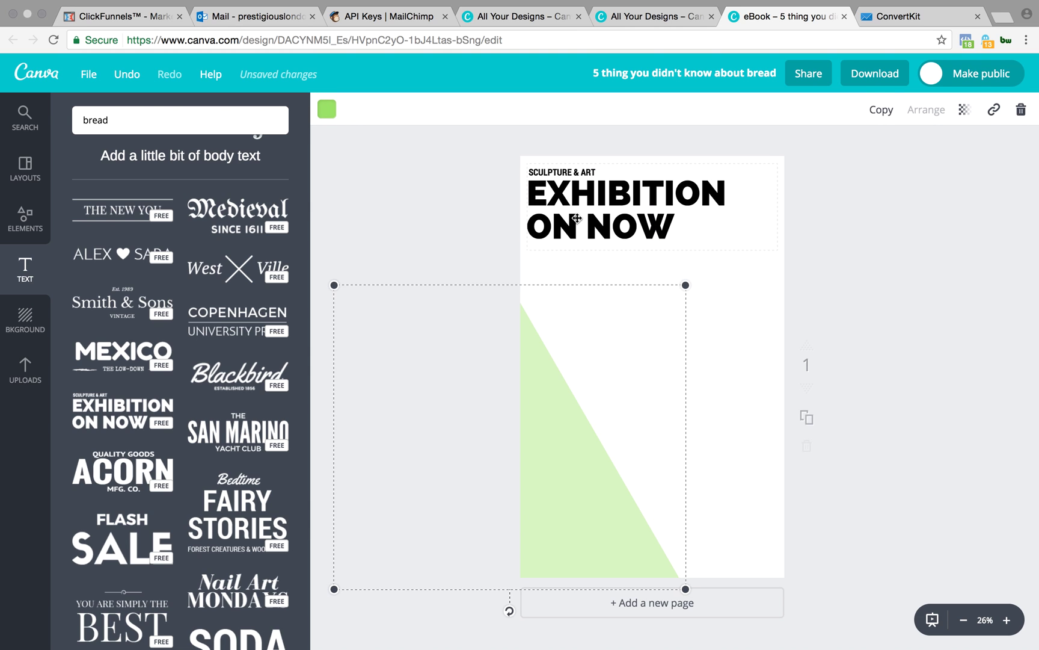
left_click(455, 248)
Add a body text line reading "Edit subtitle" below "ON NOW" and shift it toward the page's left edge
scroll(208, 193, "up", 2)
left_click_drag(201, 224, 628, 251)
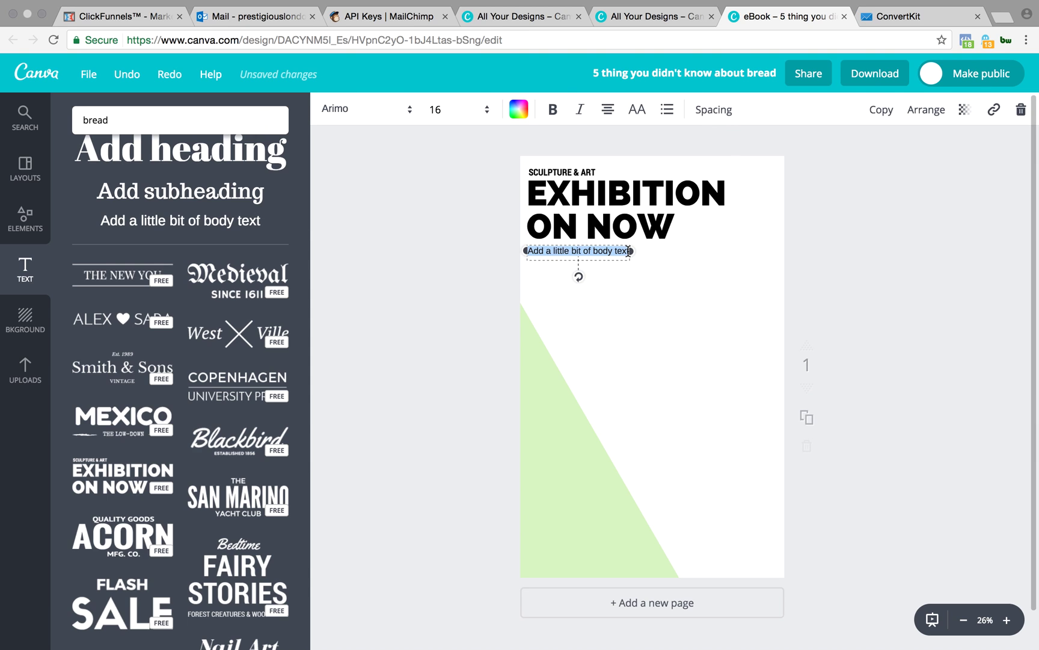
key("BackSpace")
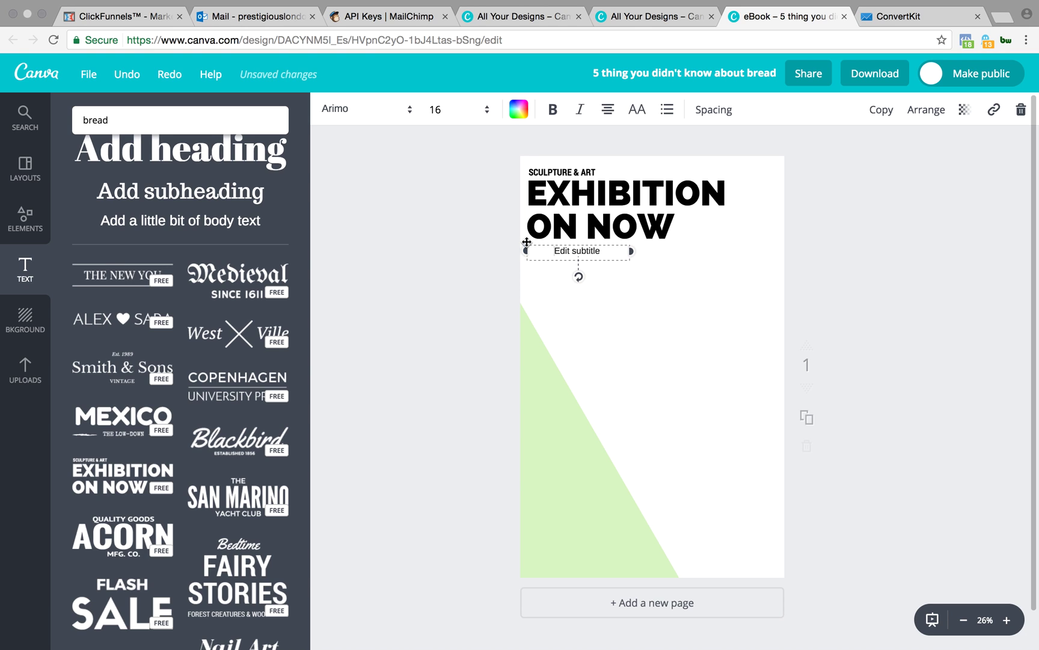
left_click_drag(517, 242, 477, 242)
left_click(466, 338)
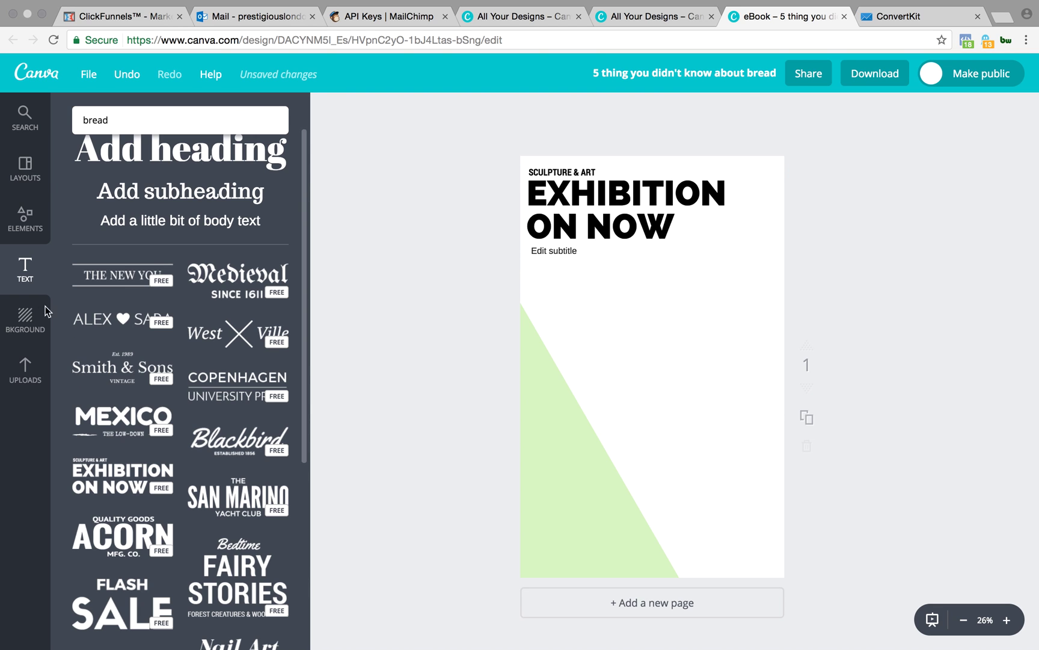
Try pink and blue hexagon-patterned page backgrounds and return the background to plain white
left_click(27, 318)
left_click(148, 265)
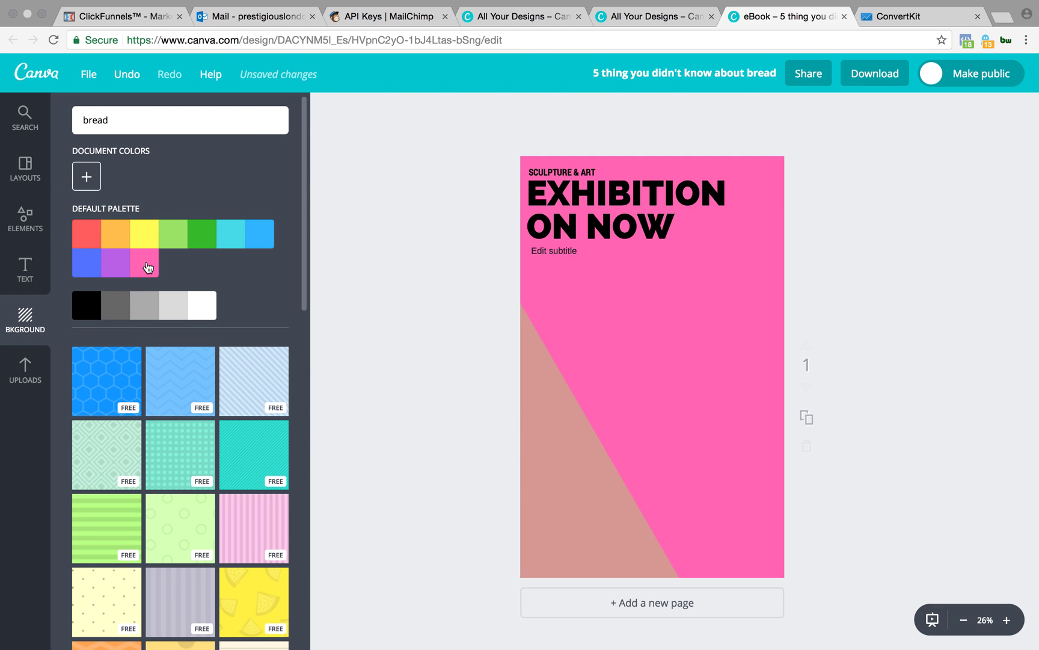
left_click(181, 317)
left_click(202, 307)
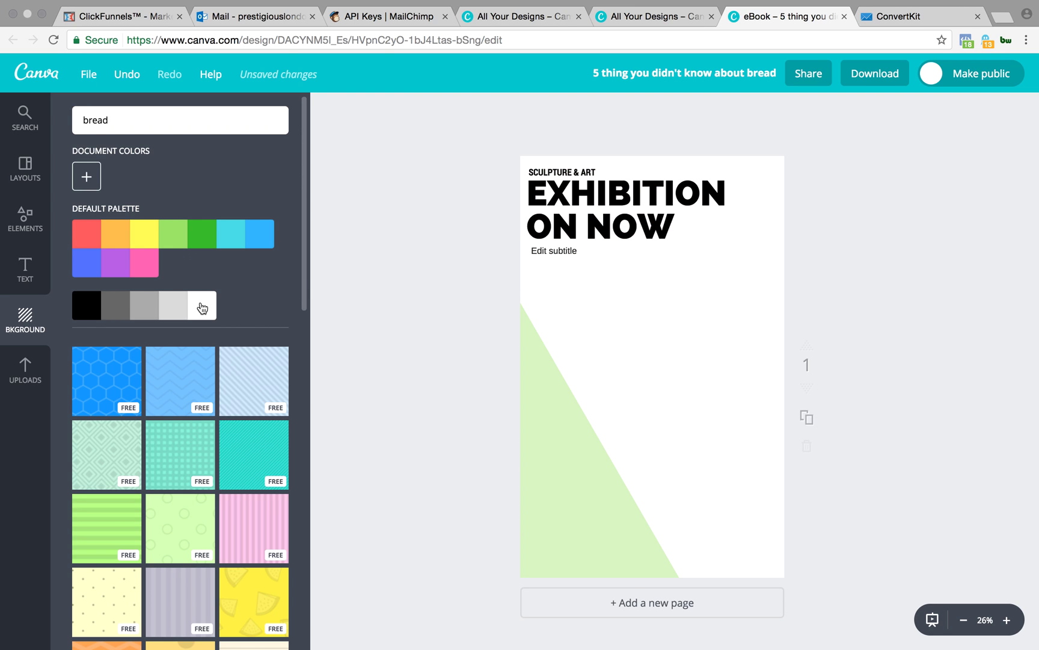
left_click(110, 388)
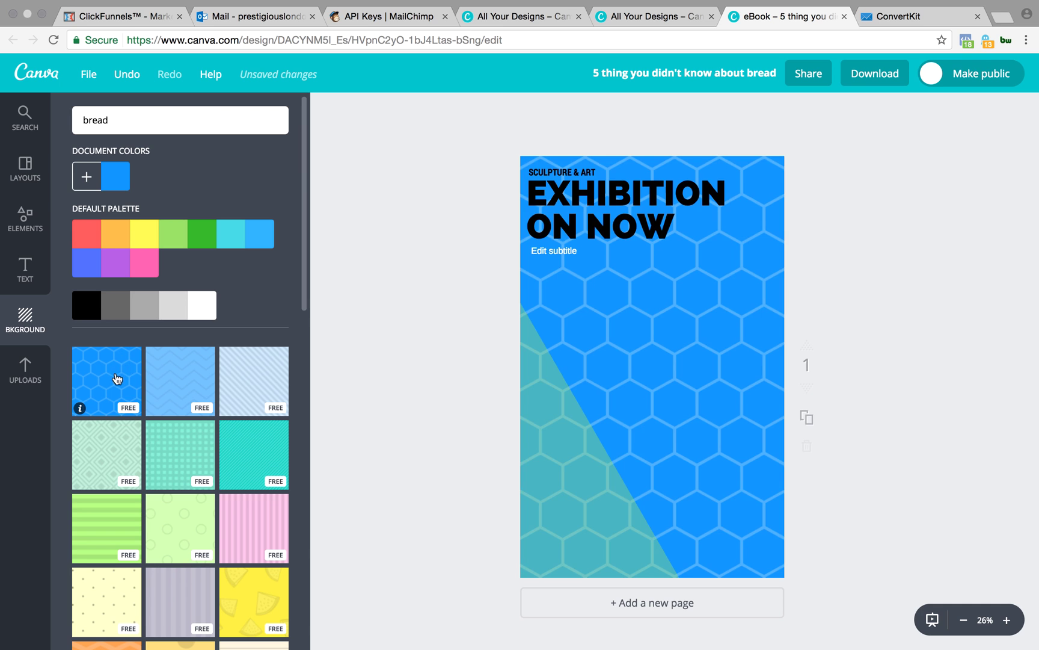
left_click(198, 306)
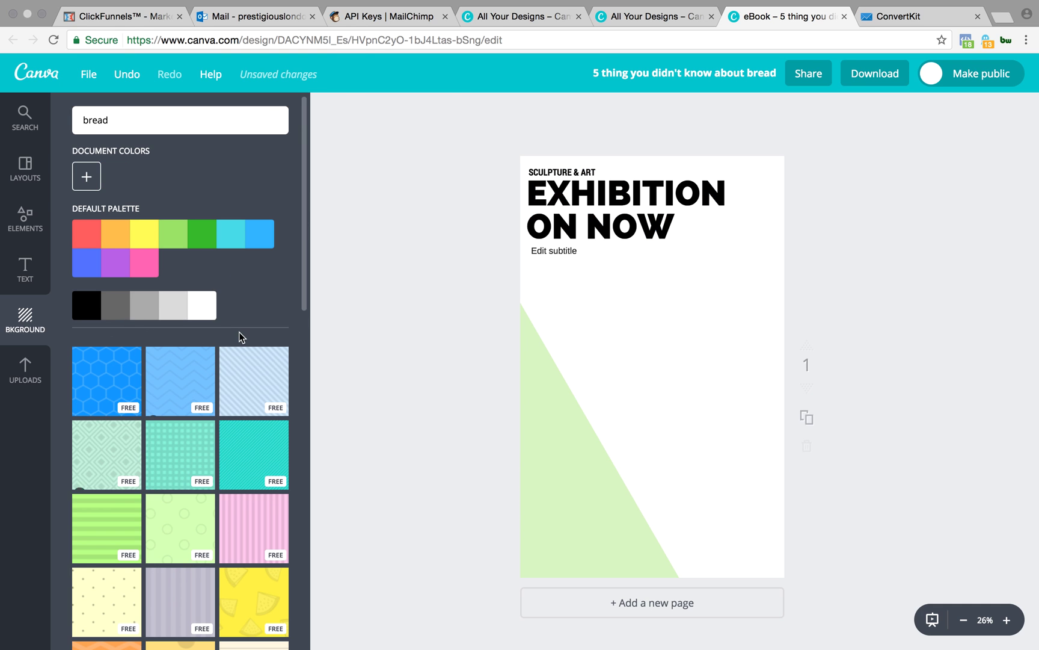
Place the uploaded black-and-white portrait just below the title's right end and remove the uploaded logo added to the page
left_click(21, 363)
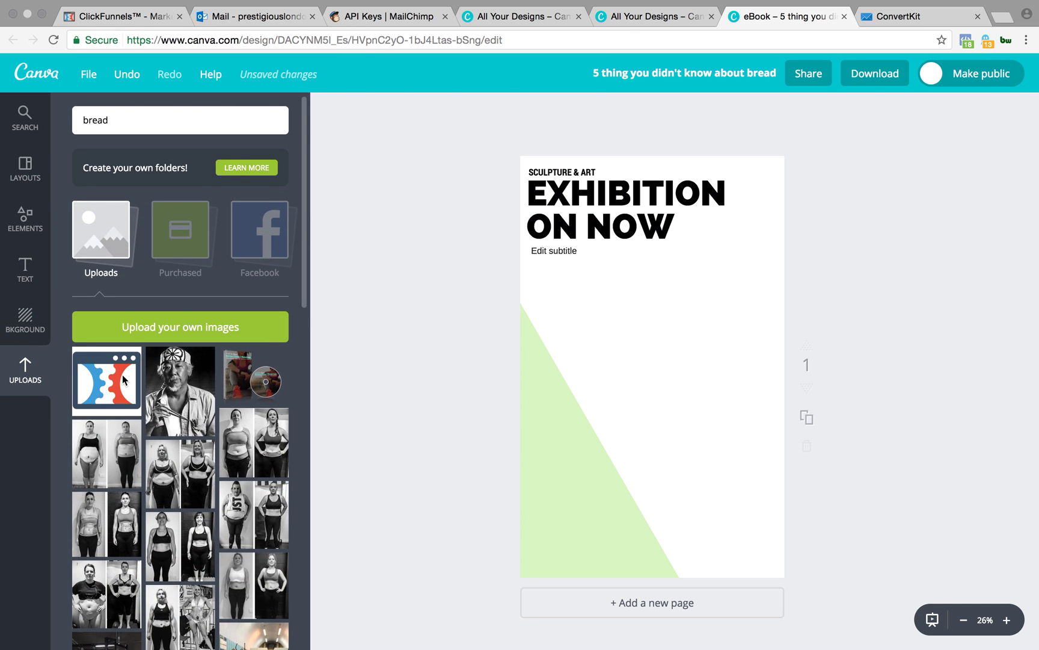
left_click(123, 379)
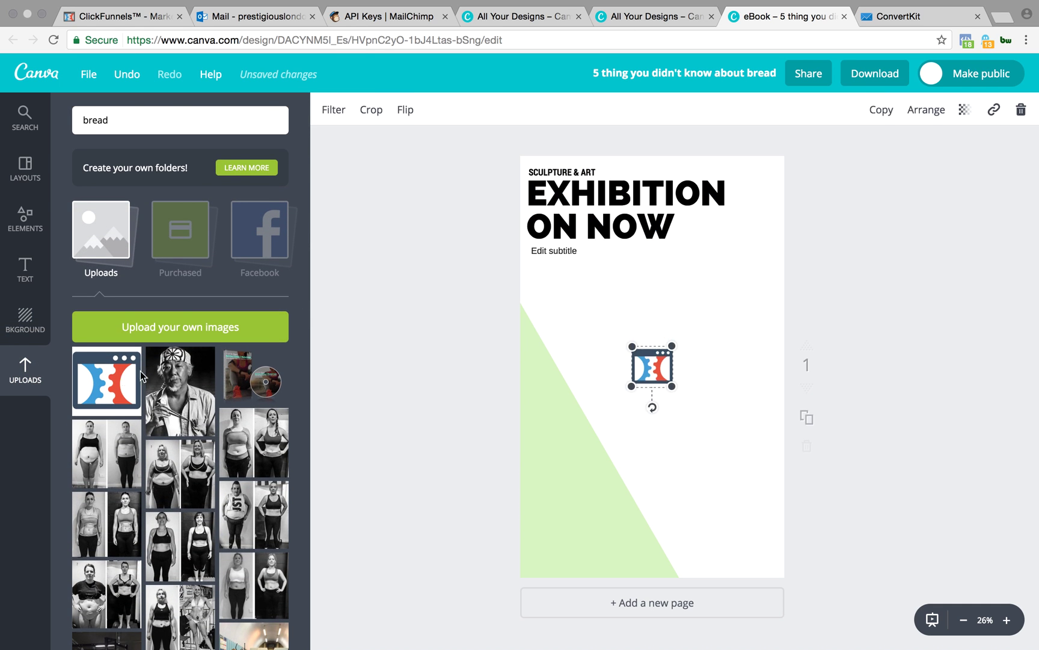
left_click(204, 380)
left_click_drag(722, 264, 721, 260)
left_click(652, 370)
key("Delete")
left_click(724, 239)
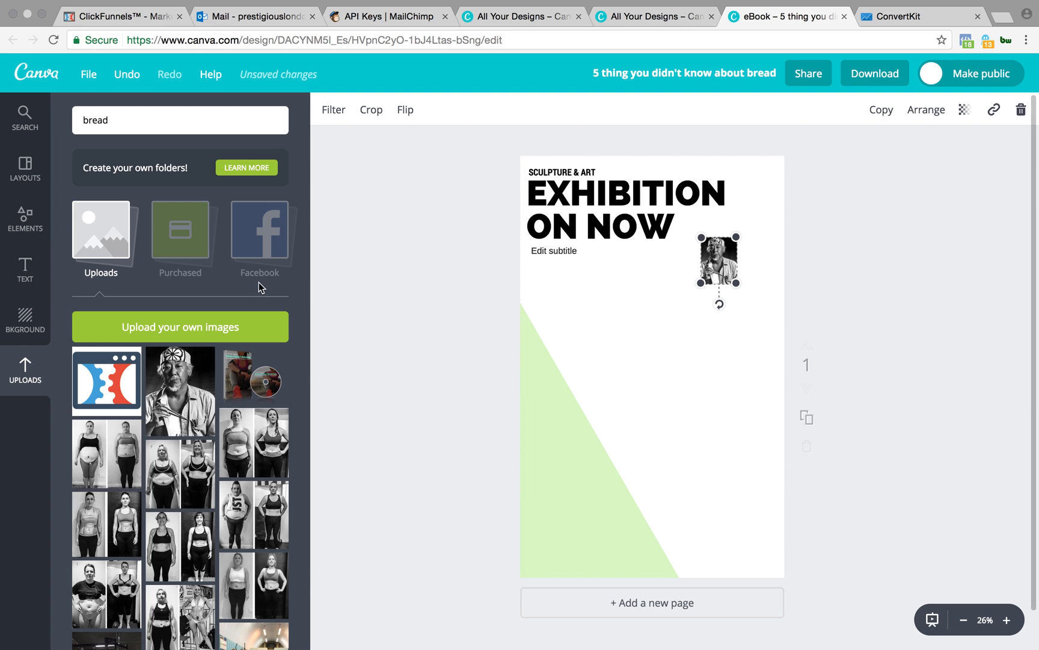
Enlarge the portrait until it fills the whole page as its background, and nudge the triangle slightly
left_click(24, 217)
left_click_drag(724, 256, 803, 195)
left_click_drag(580, 358, 489, 476)
left_click_drag(740, 469, 804, 576)
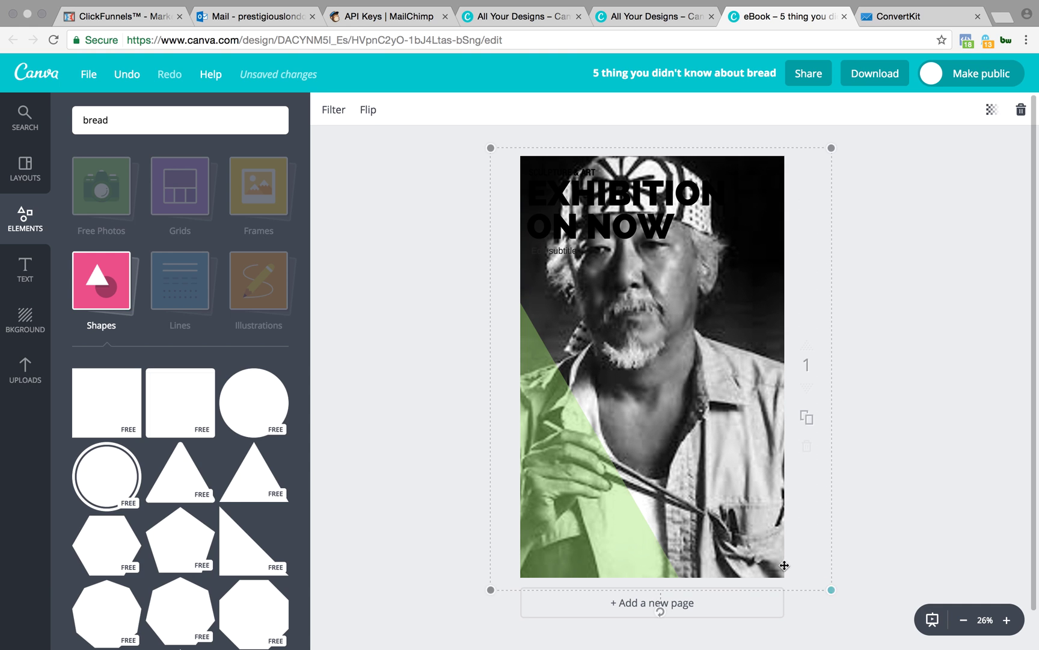
left_click_drag(691, 507, 685, 507)
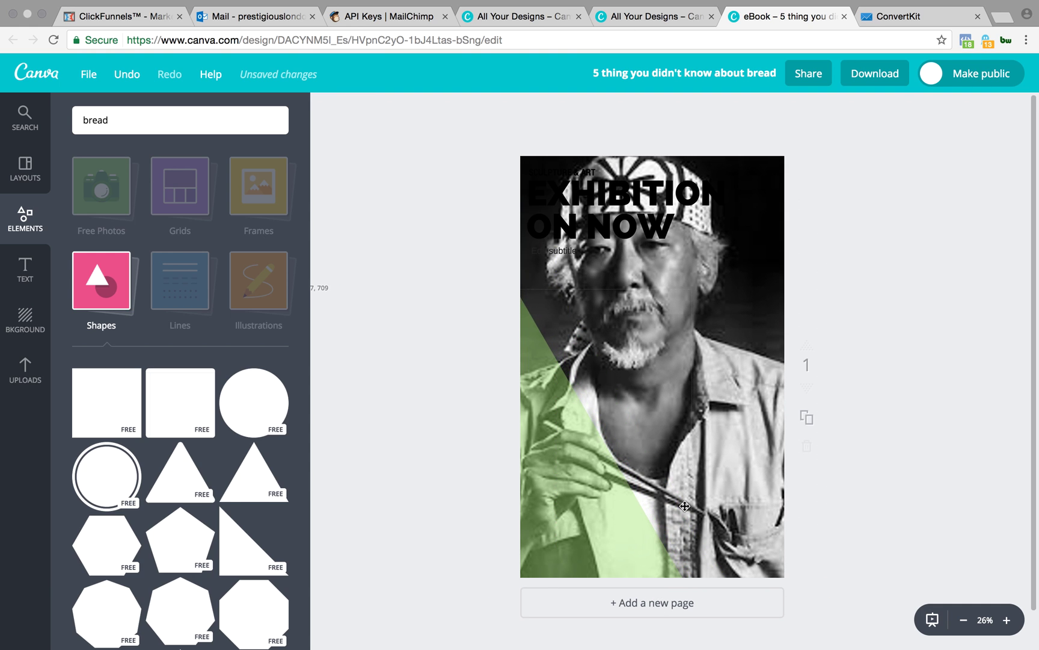
Reposition and further enlarge the portrait so it covers the page with the face right of centre
left_click(694, 427)
left_click_drag(728, 399, 790, 403)
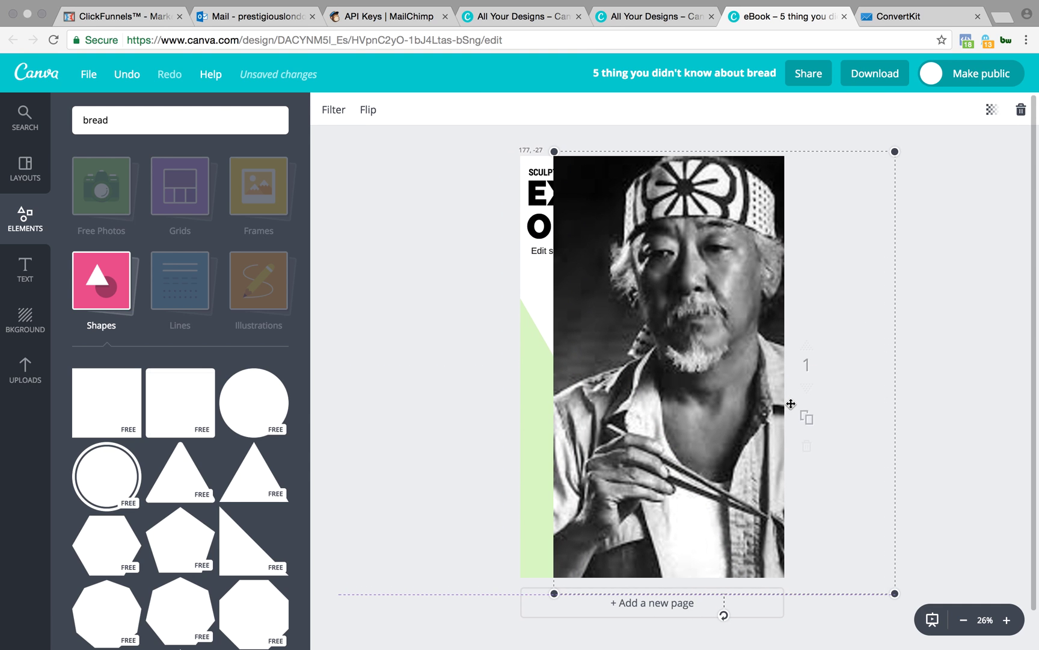
left_click_drag(557, 156, 476, 154)
left_click_drag(743, 365, 757, 433)
left_click_drag(534, 164, 485, 167)
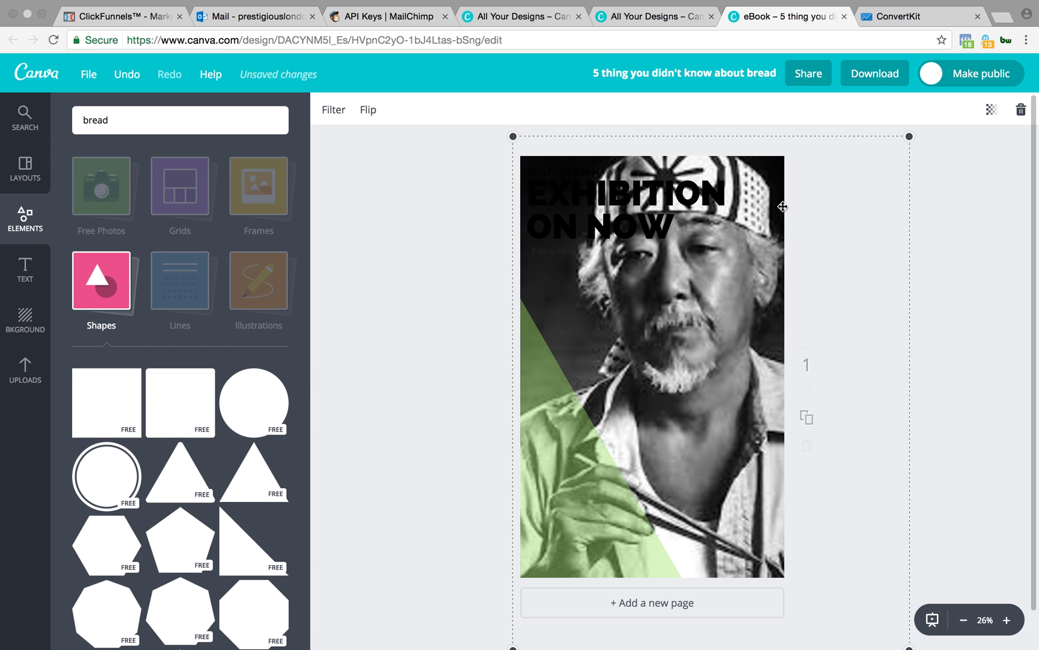
Make the background portrait semi-transparent so the black title text stands out against it
left_click(991, 110)
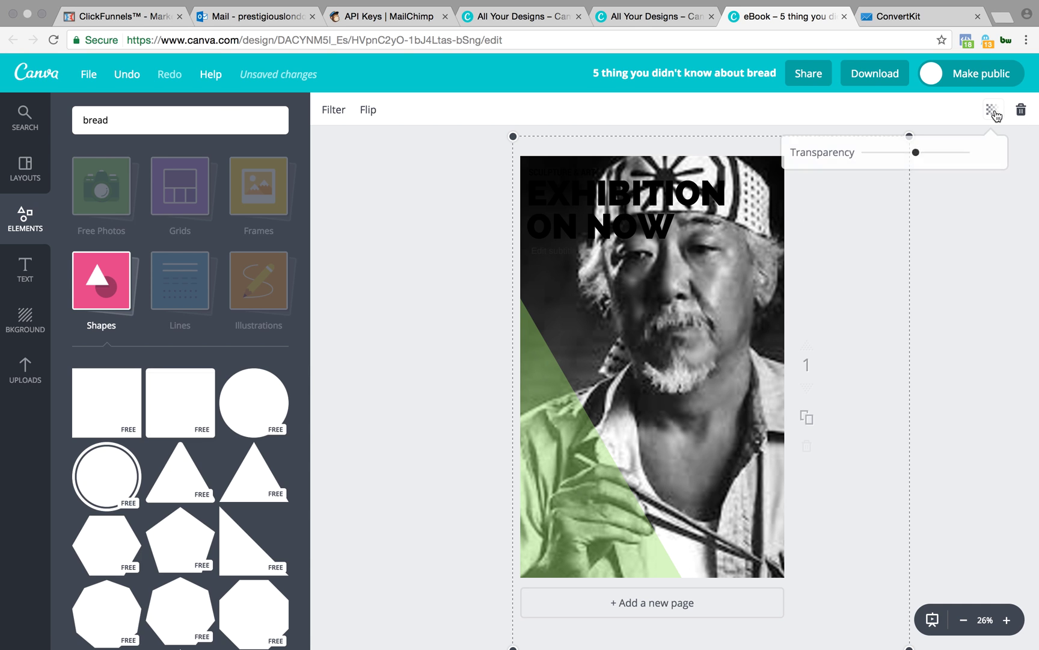
left_click_drag(964, 156, 920, 160)
left_click(827, 259)
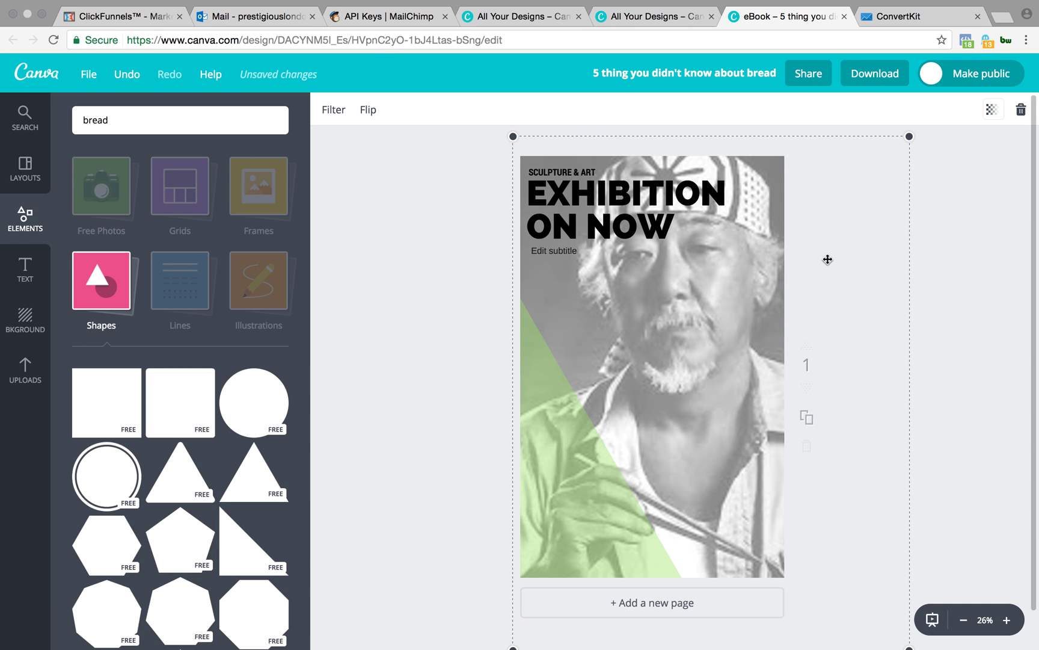
Change the triangle's fill to pink from the default palette
left_click(570, 528)
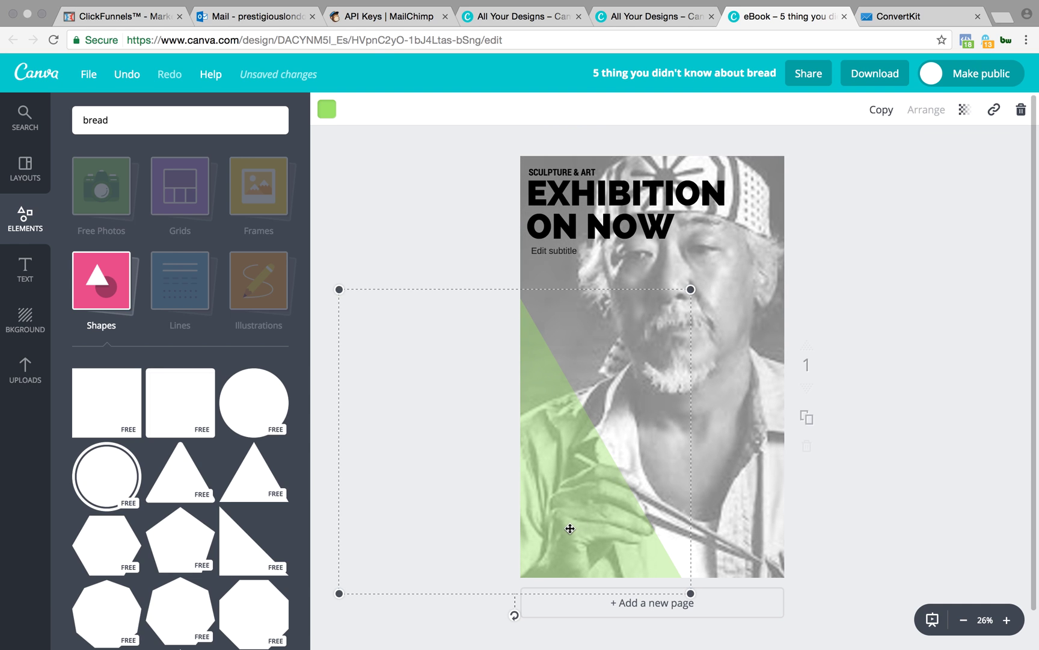
left_click(328, 109)
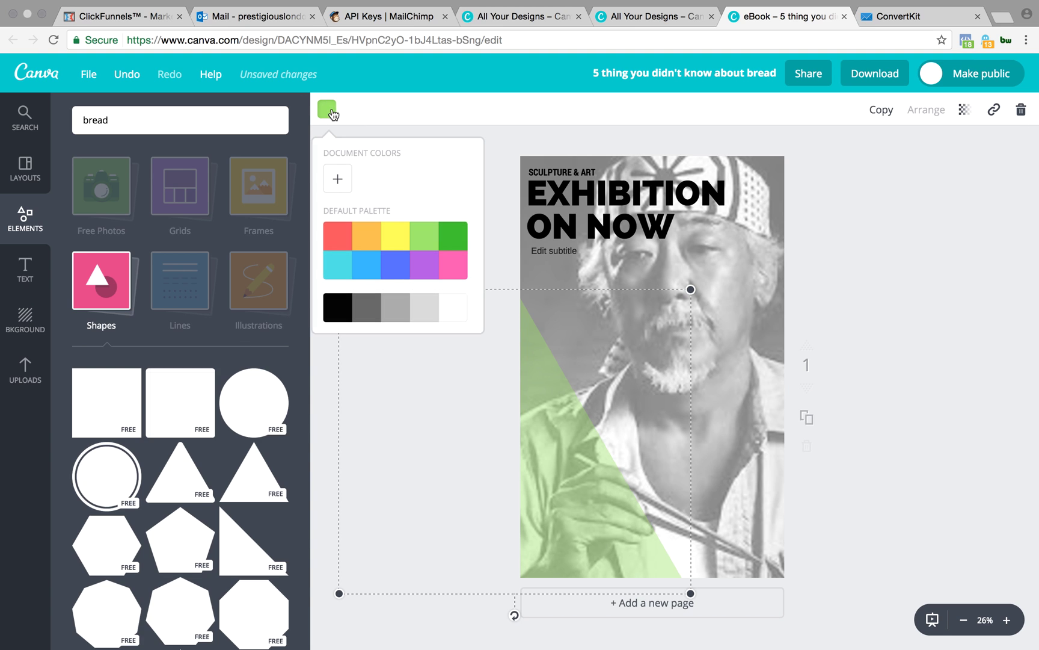
left_click(452, 266)
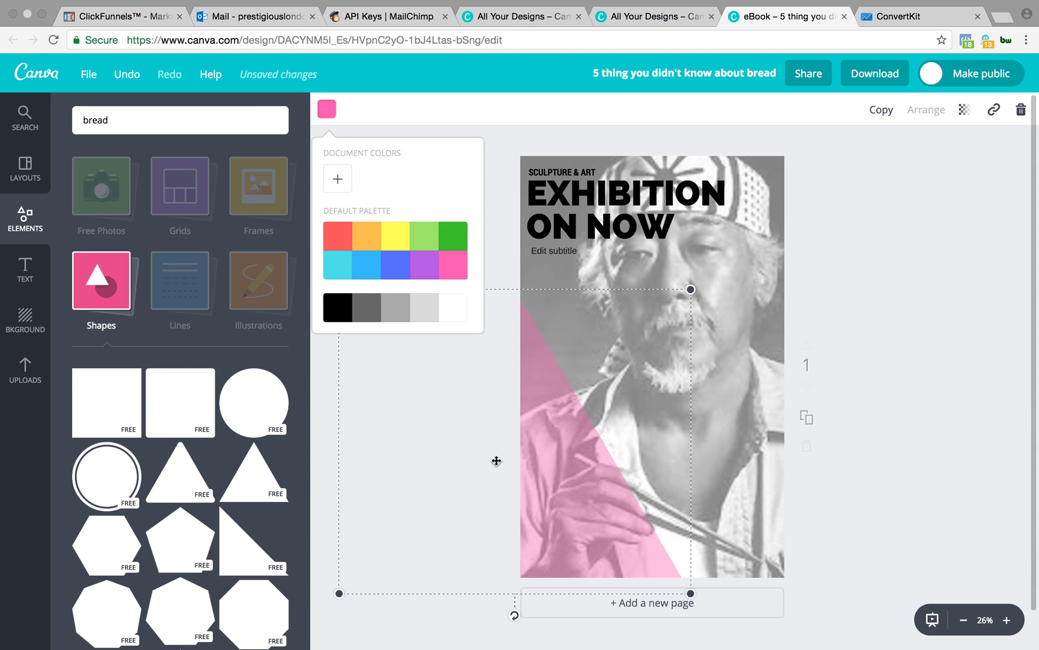
left_click(898, 395)
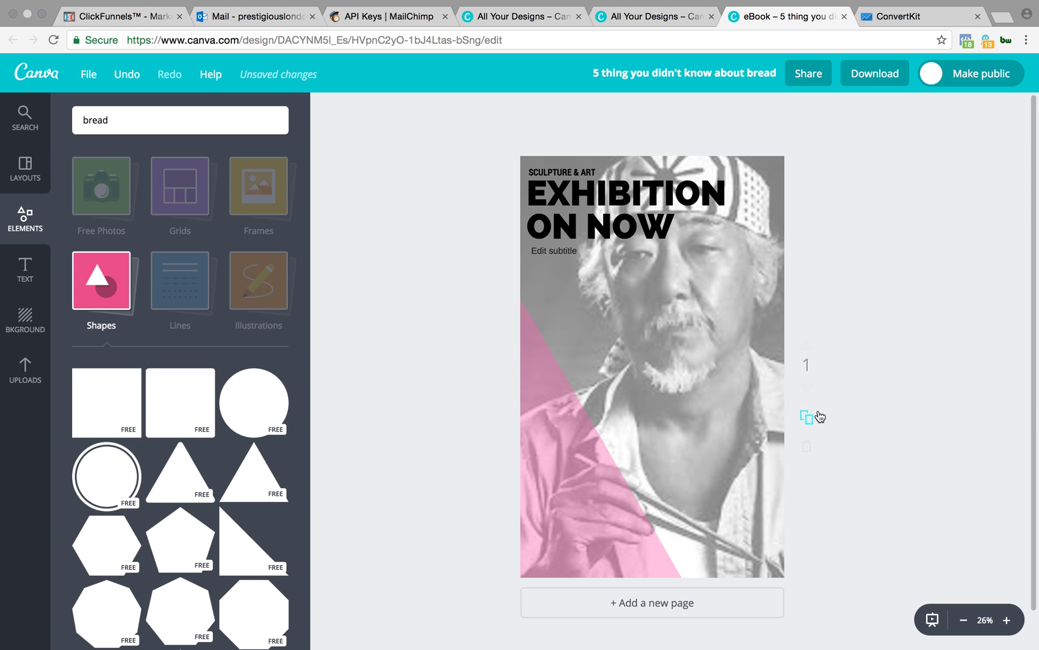
Add a second page to the eBook and delete the portrait background from it
left_click(695, 565)
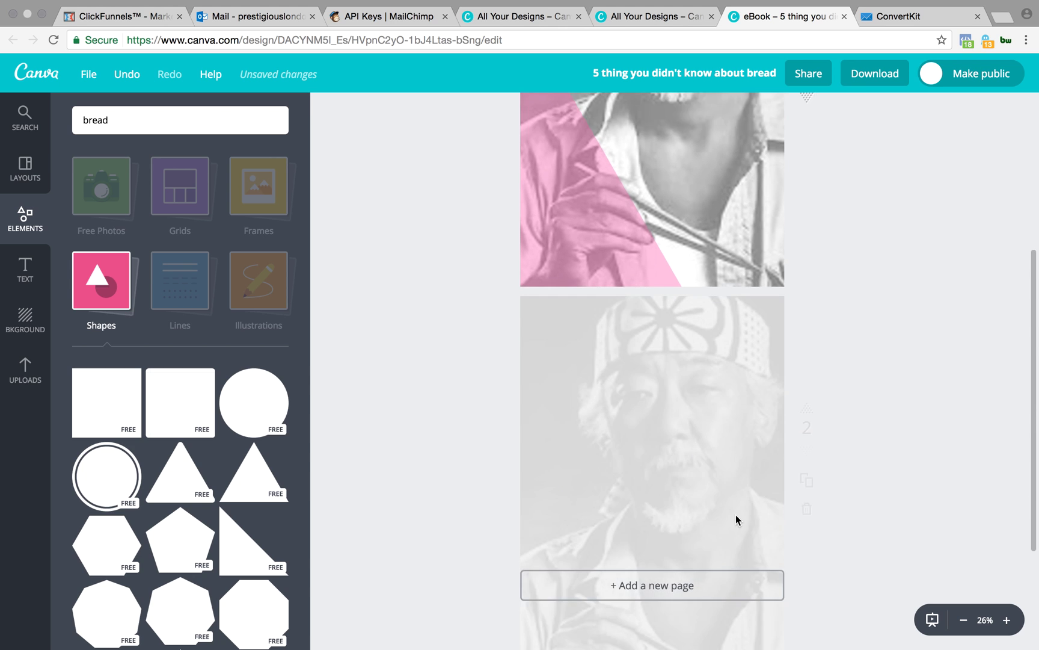
scroll(659, 303, "up", 3)
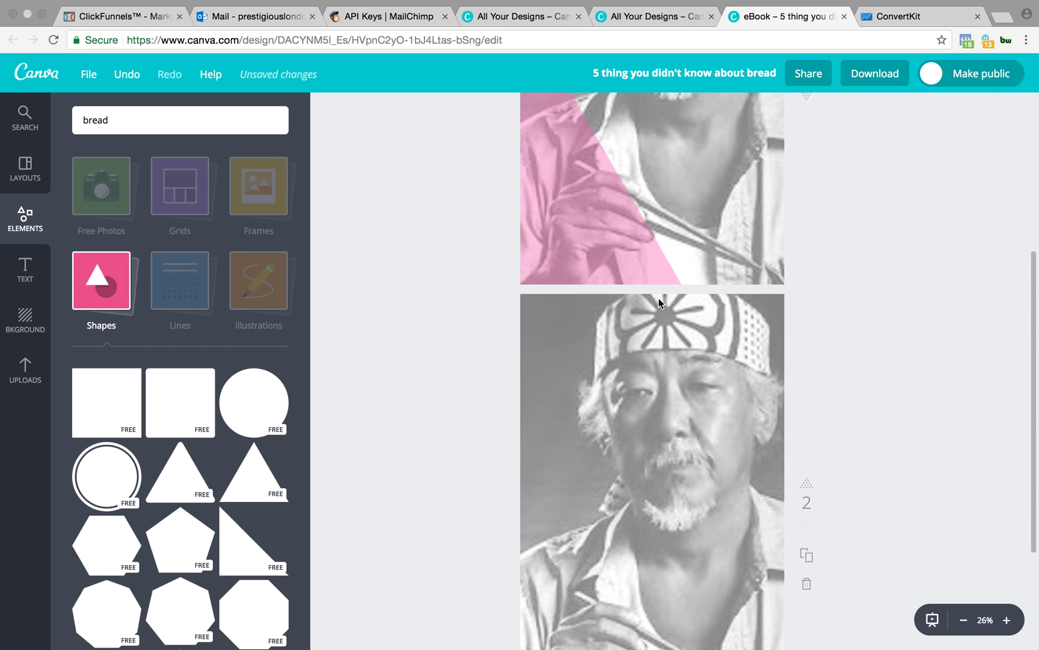
left_click(673, 338)
key("Delete")
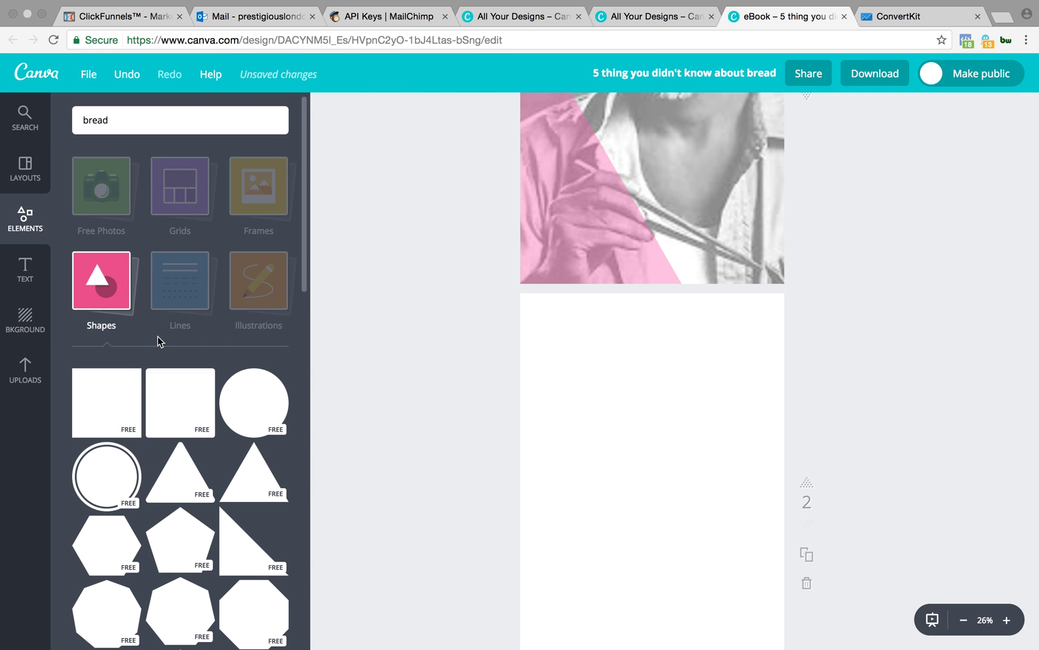
scroll(905, 371, "up", 5)
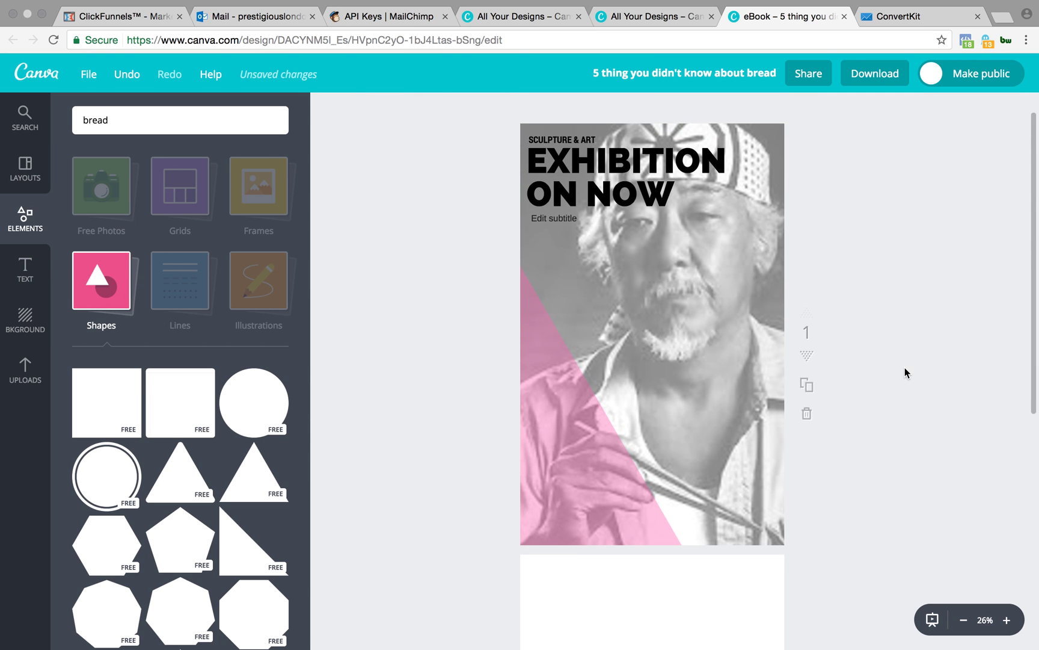
Upload WhiteTigerBedroom1_jpg_350x260_crop_upscale_q90.jpg from the Downloads folder
left_click(27, 373)
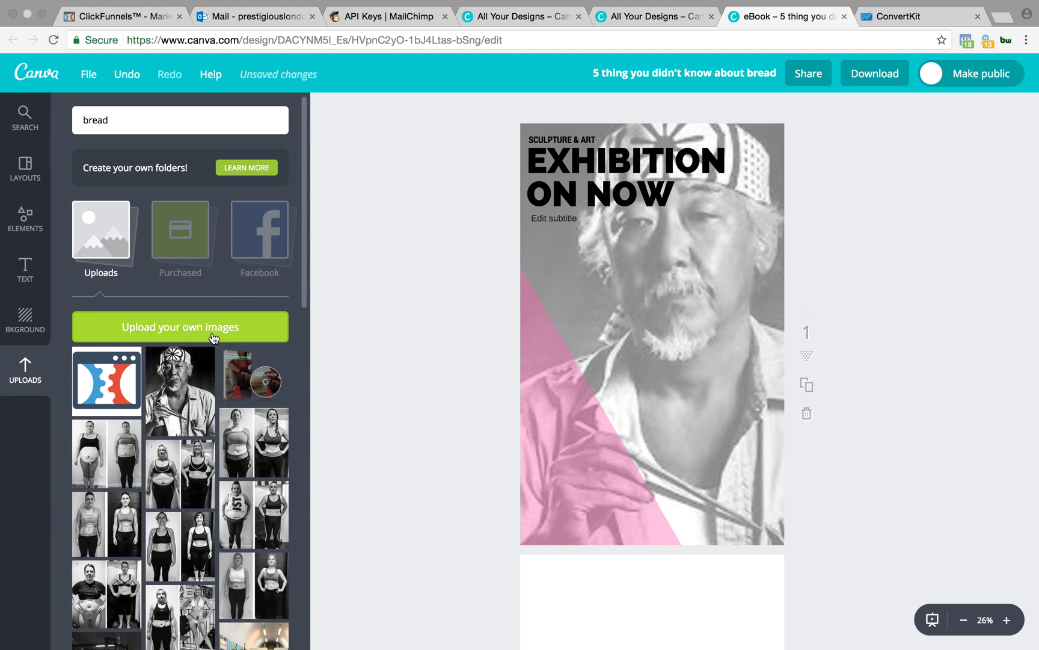
left_click(277, 332)
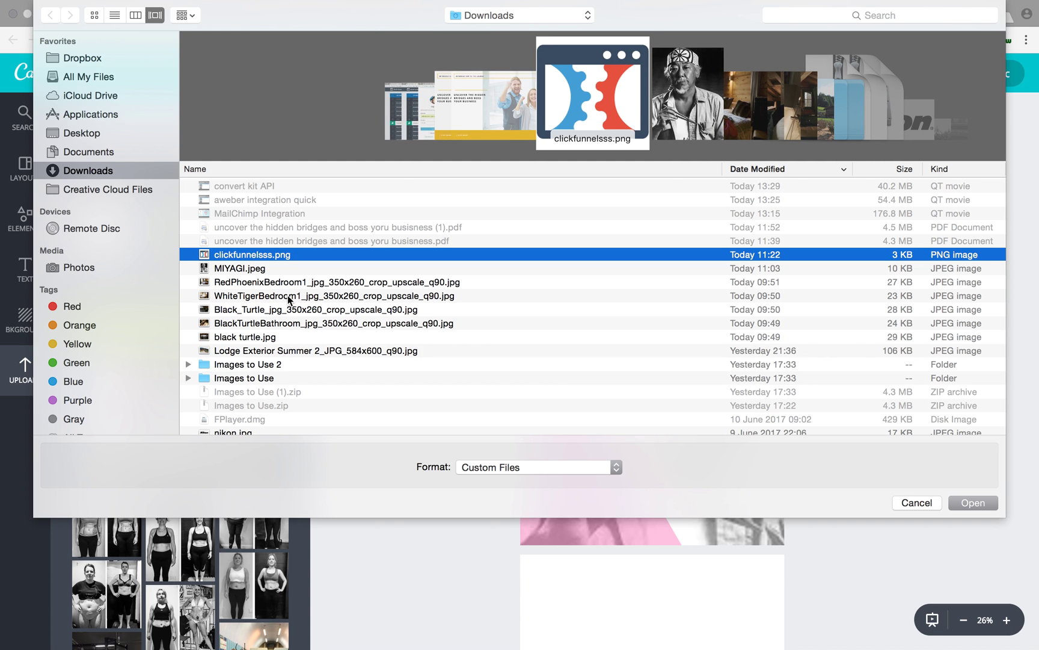
left_click(288, 296)
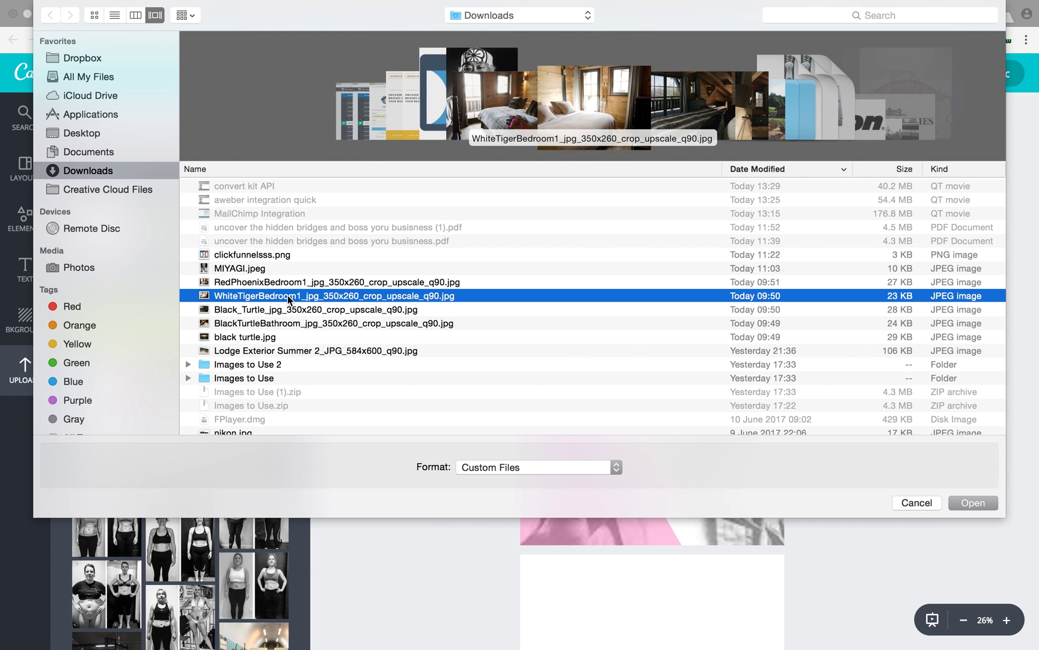
double_click(288, 297)
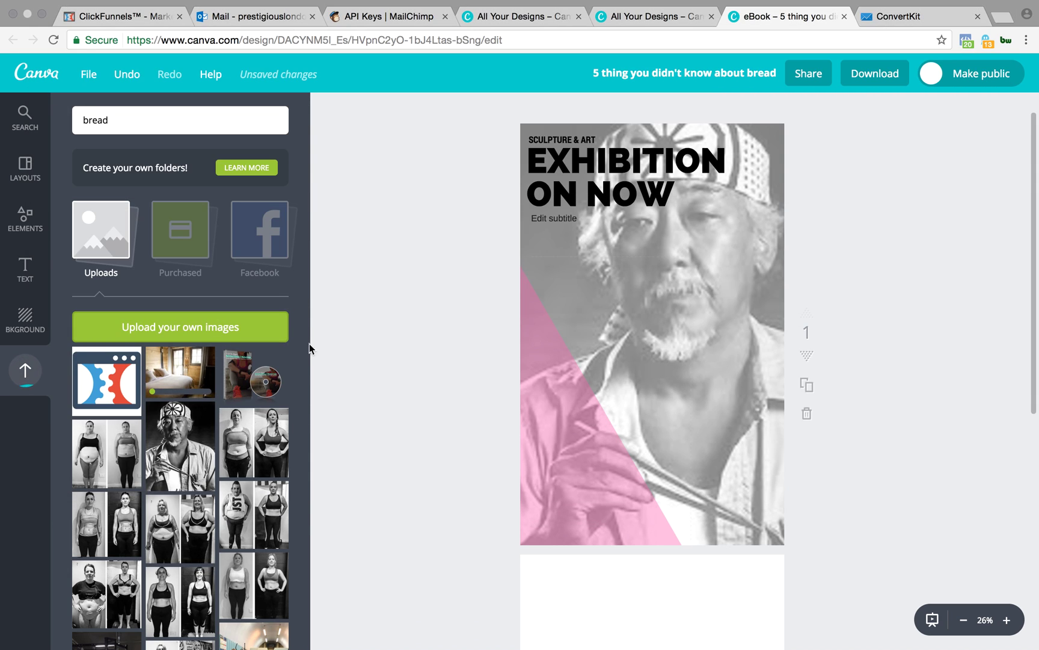
Place the uploaded bedroom photo in the upper half of the second page and open the design elements library
scroll(570, 362, "down", 3)
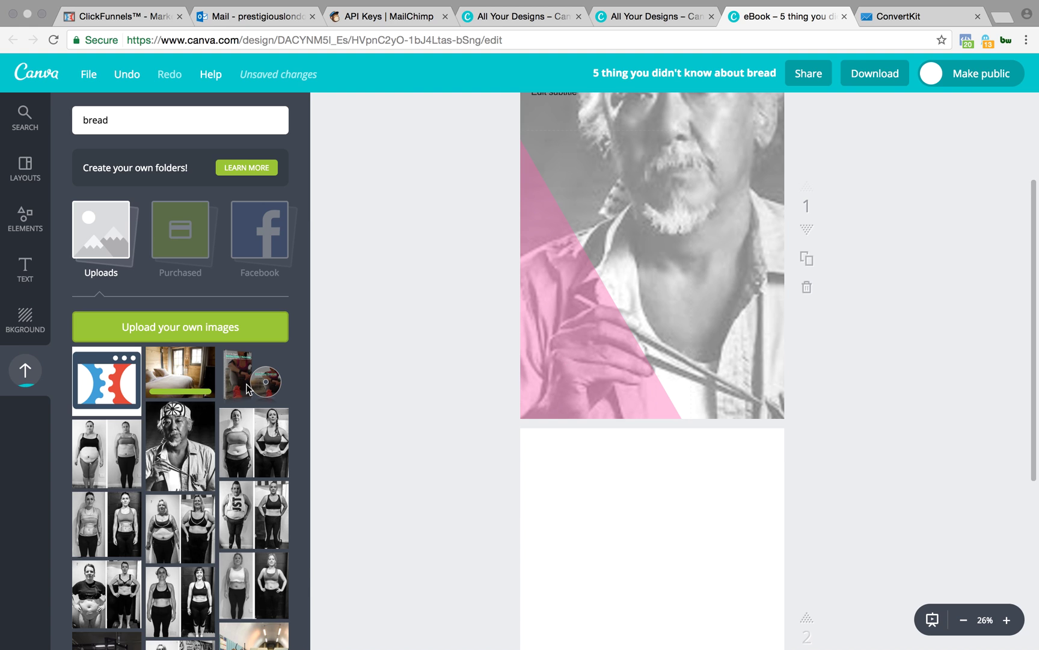
left_click_drag(181, 370, 707, 522)
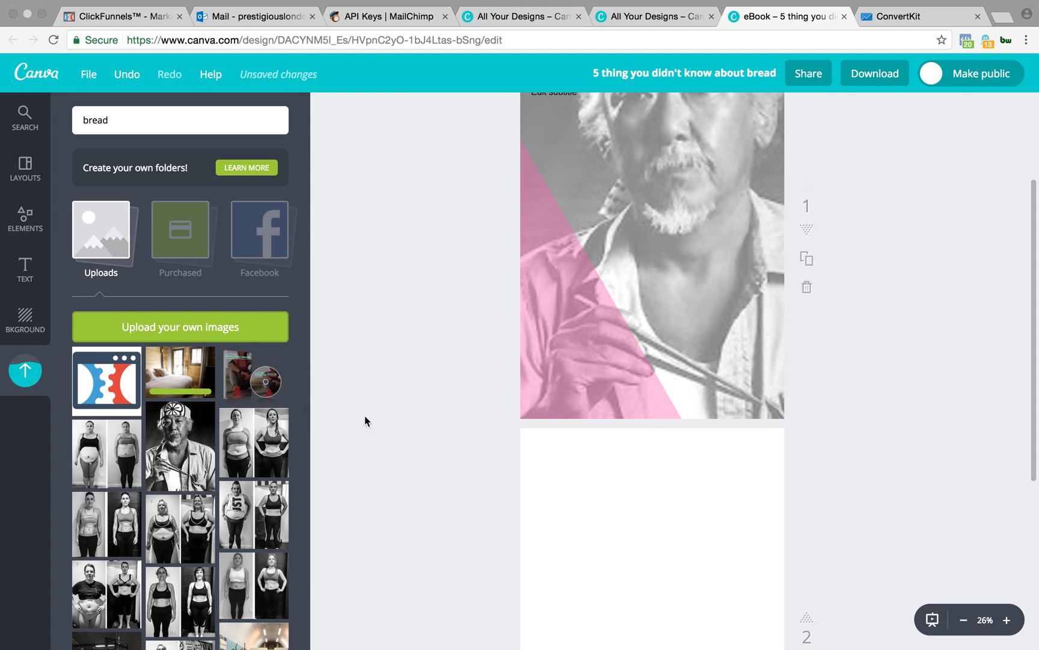
left_click_drag(177, 373, 626, 570)
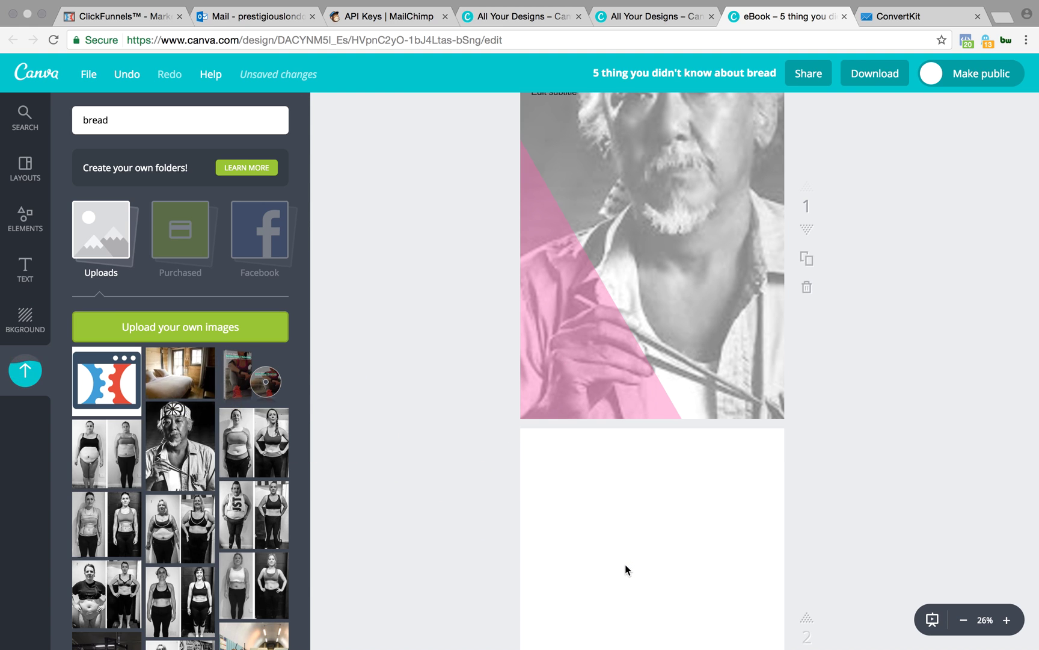
left_click(177, 371)
left_click_drag(656, 203, 643, 556)
scroll(900, 388, "down", 3)
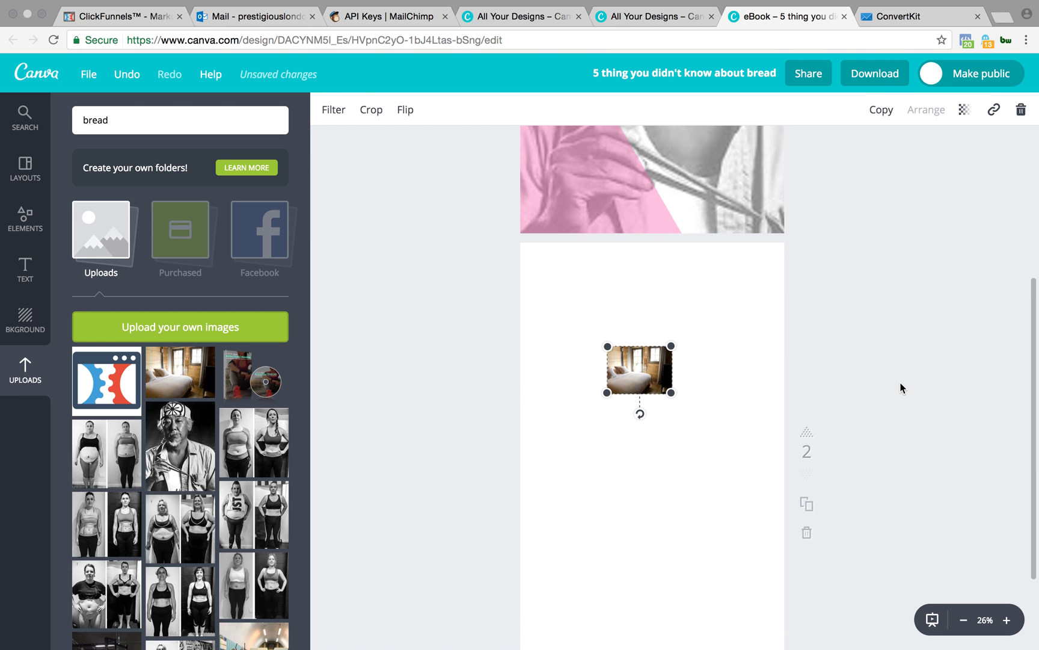
left_click(25, 218)
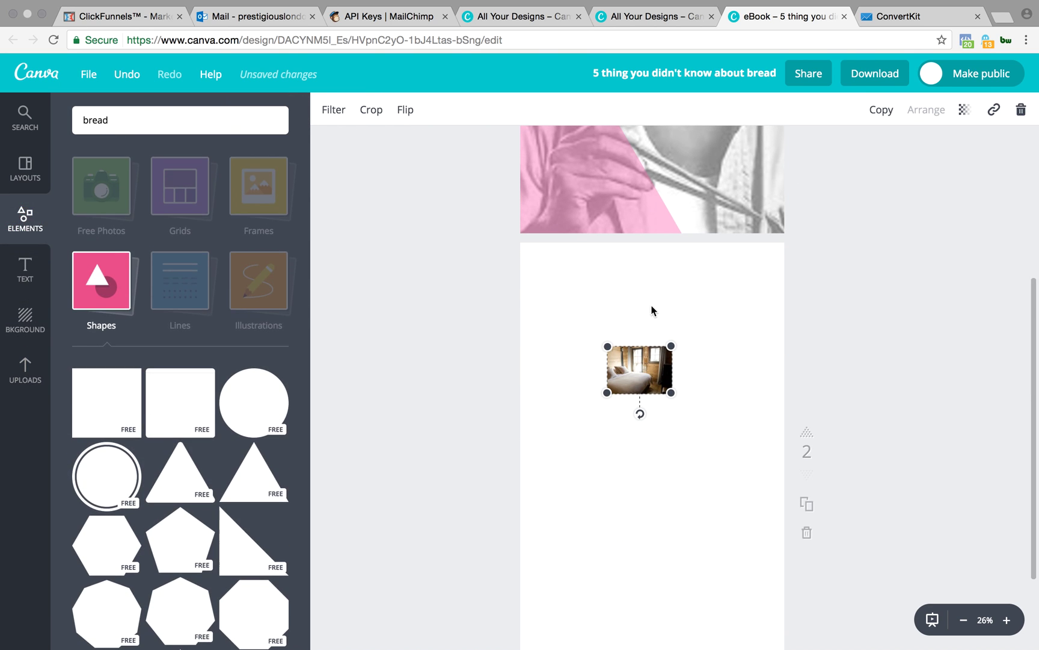
Enlarge the bedroom photo to nearly the full width of page 2 and centre it near the page's top edge with a narrow margin
scroll(878, 348, "down", 3)
left_click_drag(641, 255, 613, 349)
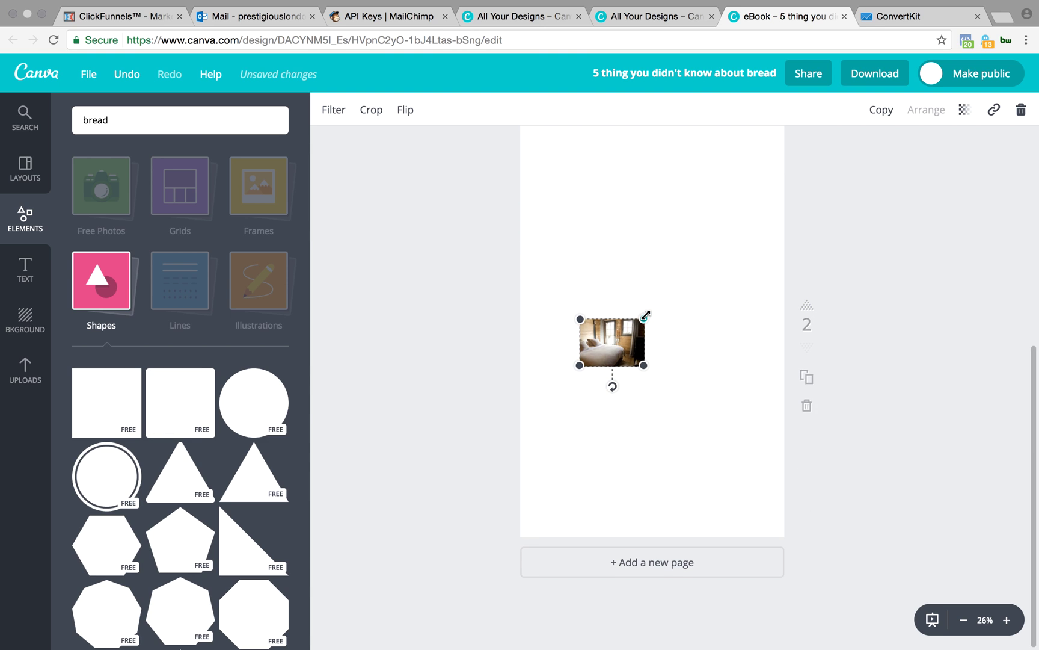
left_click_drag(646, 314, 773, 119)
scroll(661, 313, "up", 3)
left_click_drag(592, 327, 499, 244)
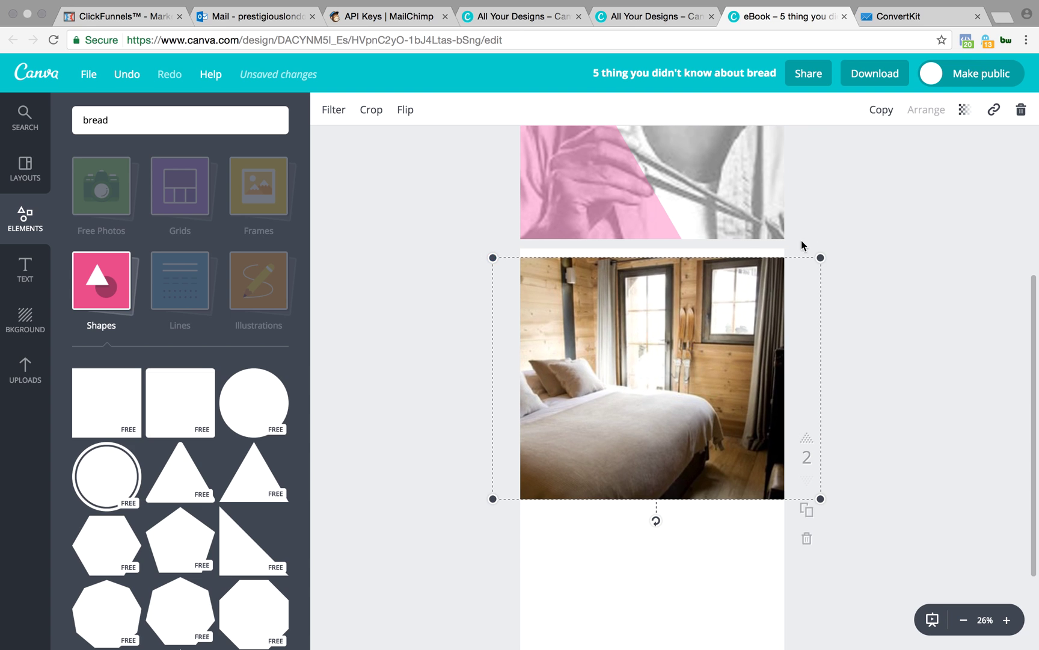
left_click_drag(825, 261, 777, 290)
left_click_drag(654, 354, 684, 309)
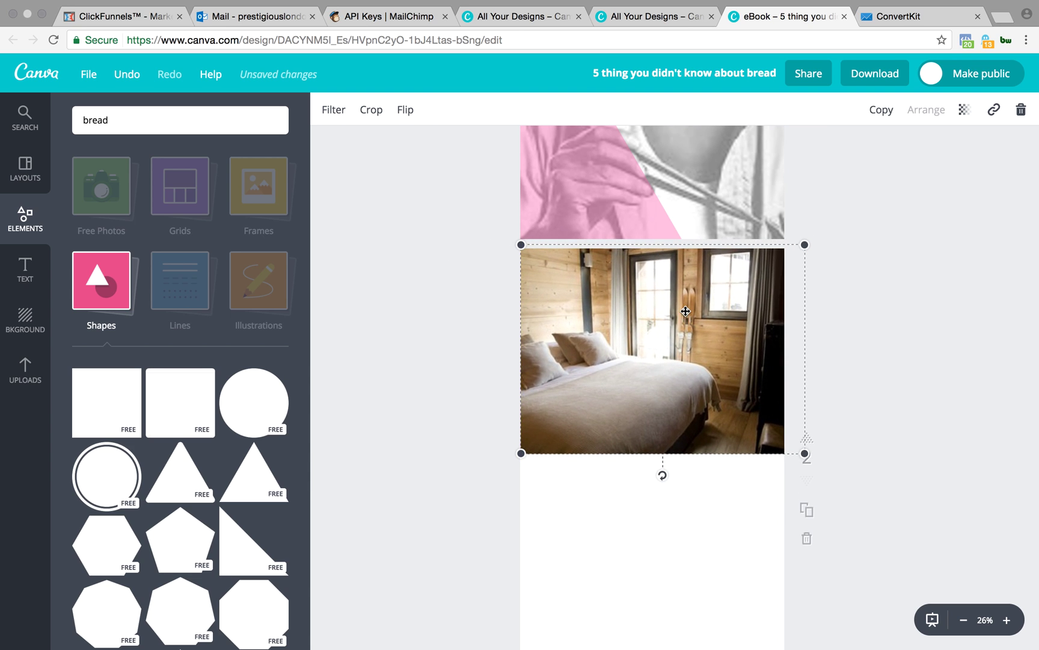
left_click_drag(804, 245, 770, 279)
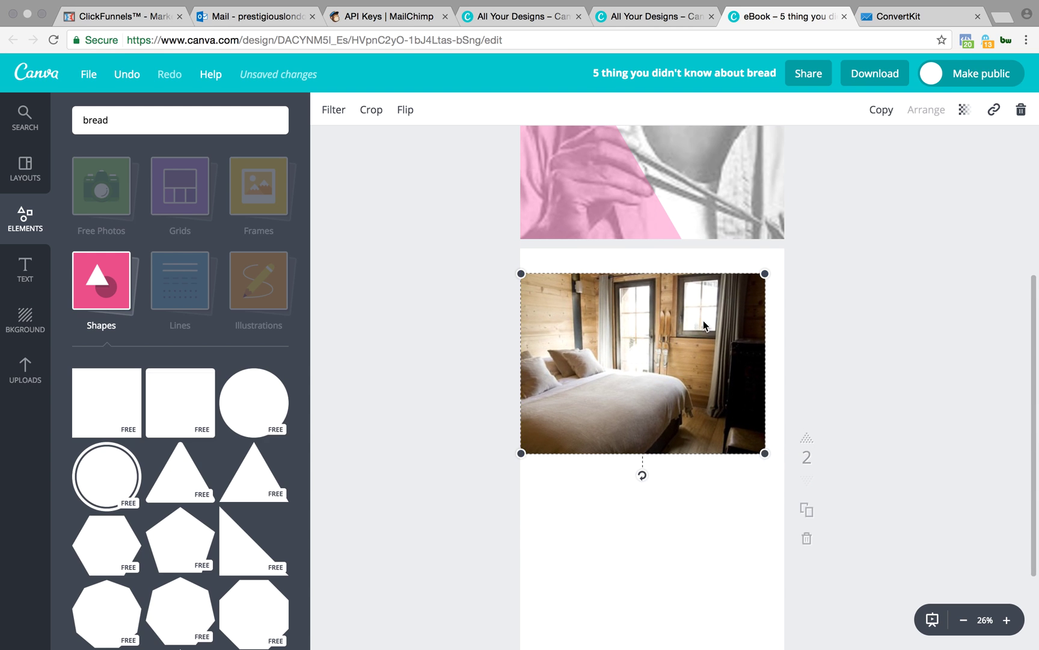
left_click_drag(704, 325, 713, 313)
left_click(934, 338)
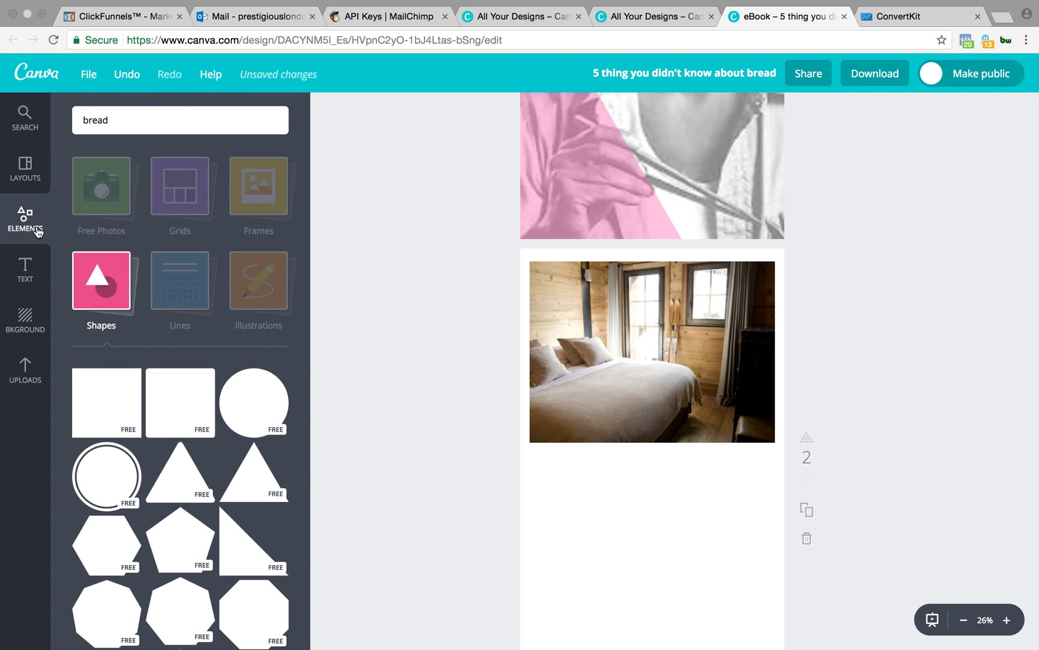
Add a square shape below the bedroom photo and resize it to the photo's width, leaving a narrow margin at the page's lower edge
left_click_drag(97, 399, 660, 524)
scroll(901, 340, "down", 2)
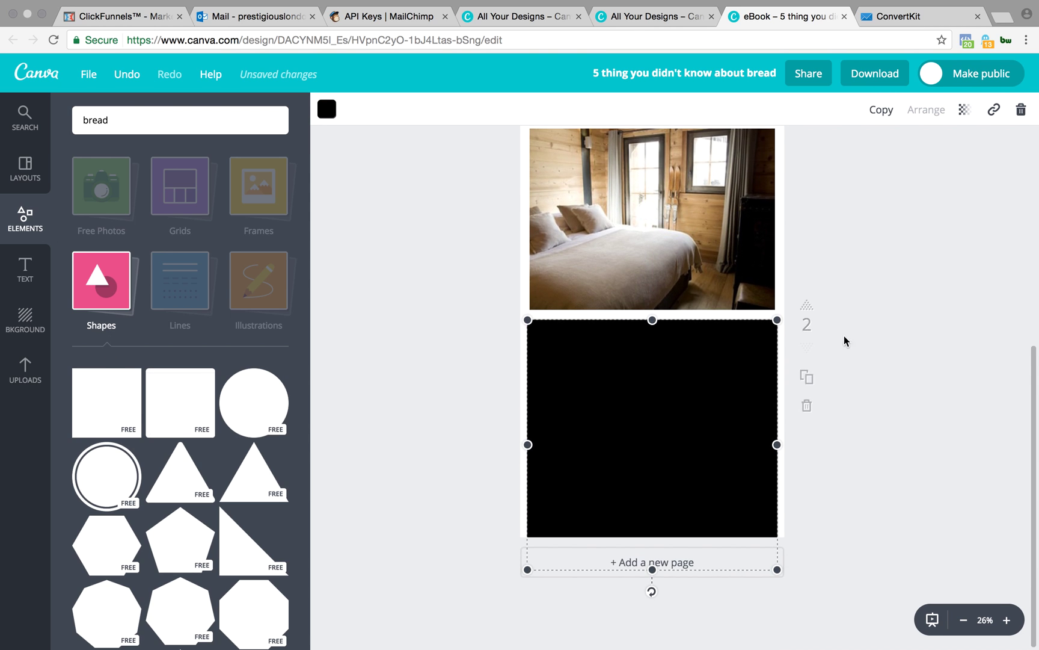
left_click_drag(771, 319, 771, 341)
left_click_drag(715, 369, 717, 363)
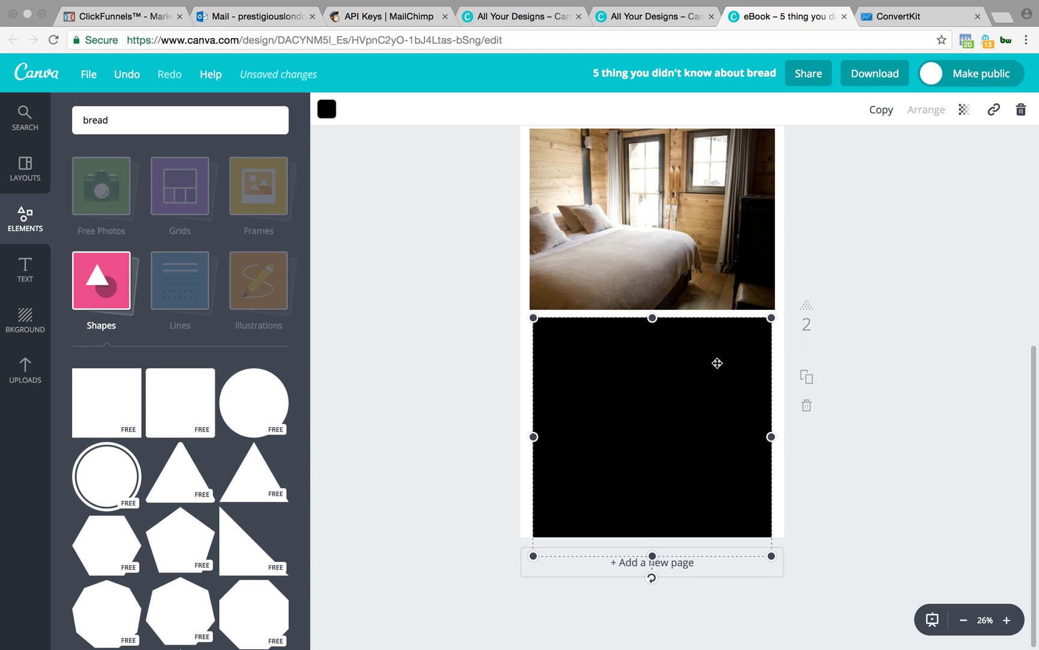
left_click_drag(535, 436, 532, 435)
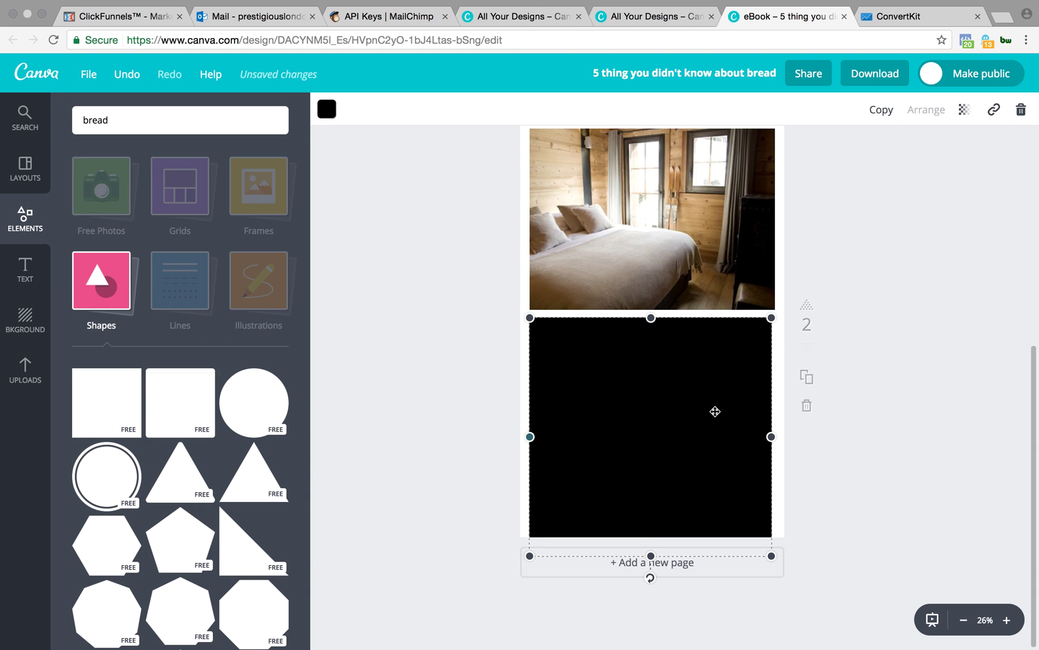
left_click_drag(770, 436, 775, 436)
left_click_drag(654, 555, 652, 523)
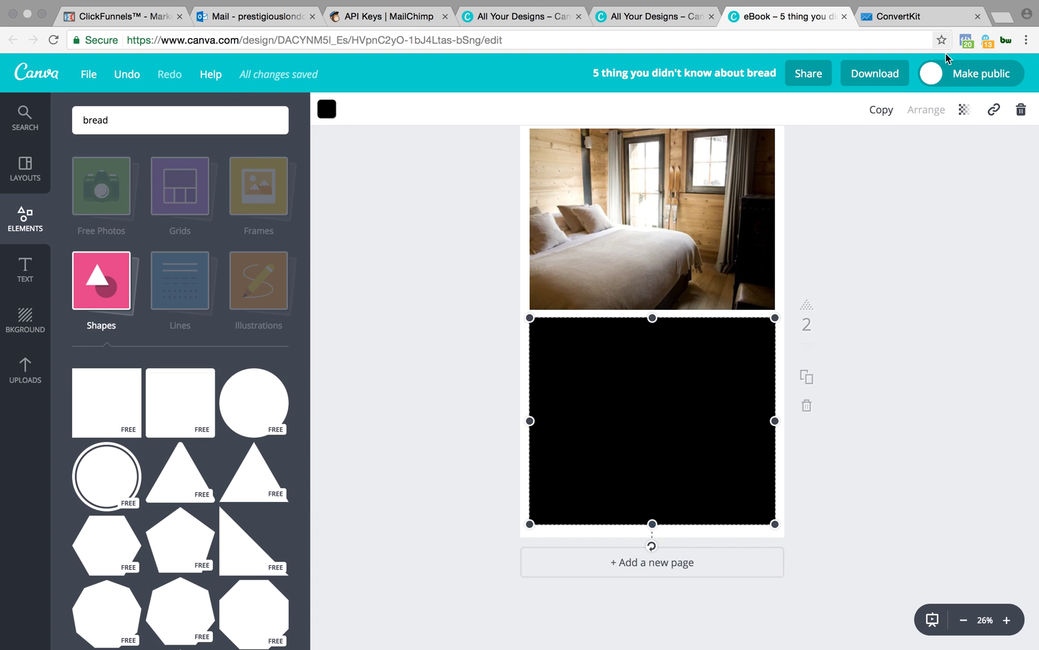
Set the square's transparency to 58 and change its fill colour to yellow
left_click(965, 110)
left_click_drag(936, 152, 891, 155)
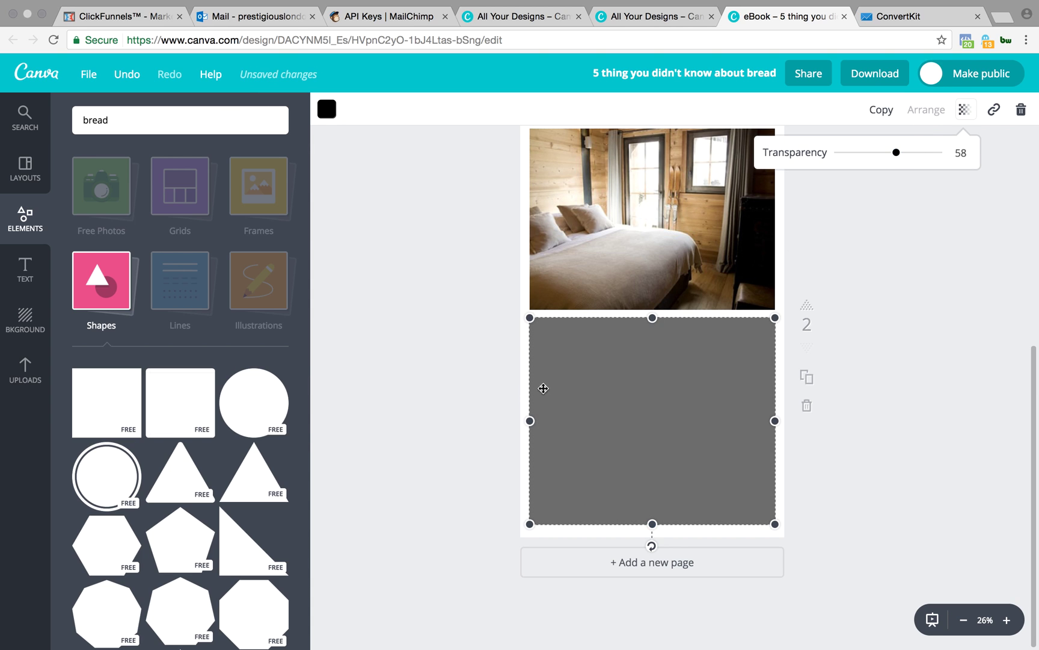
left_click(327, 109)
left_click(390, 248)
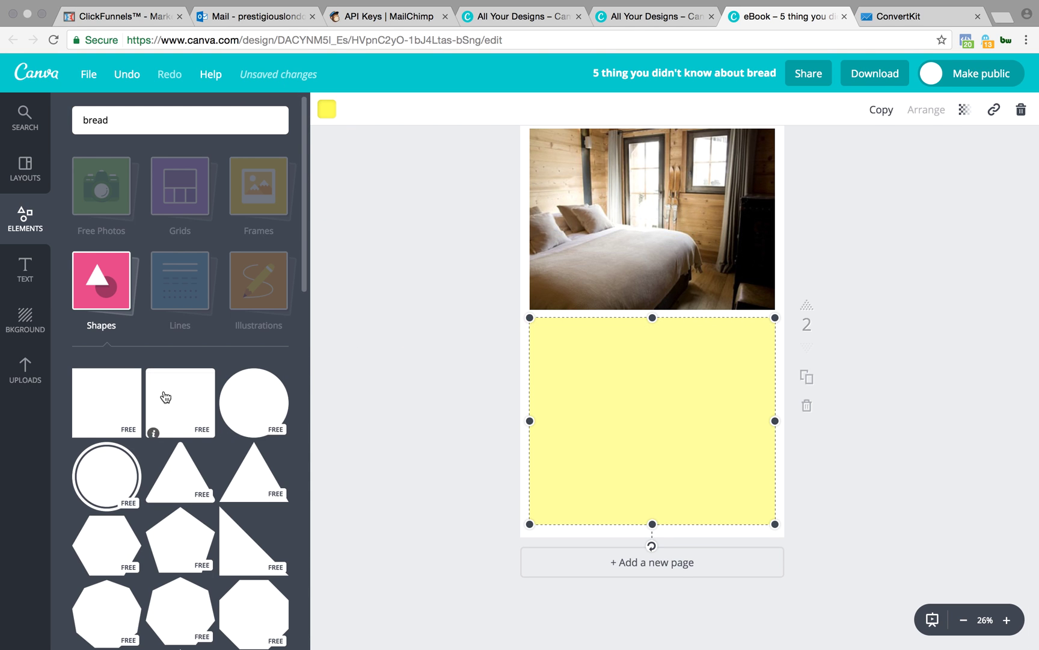
Add a heading reading "Lovely Room" near the upper edge of the yellow square
left_click(25, 268)
scroll(66, 255, "down", 1)
left_click_drag(214, 159, 715, 350)
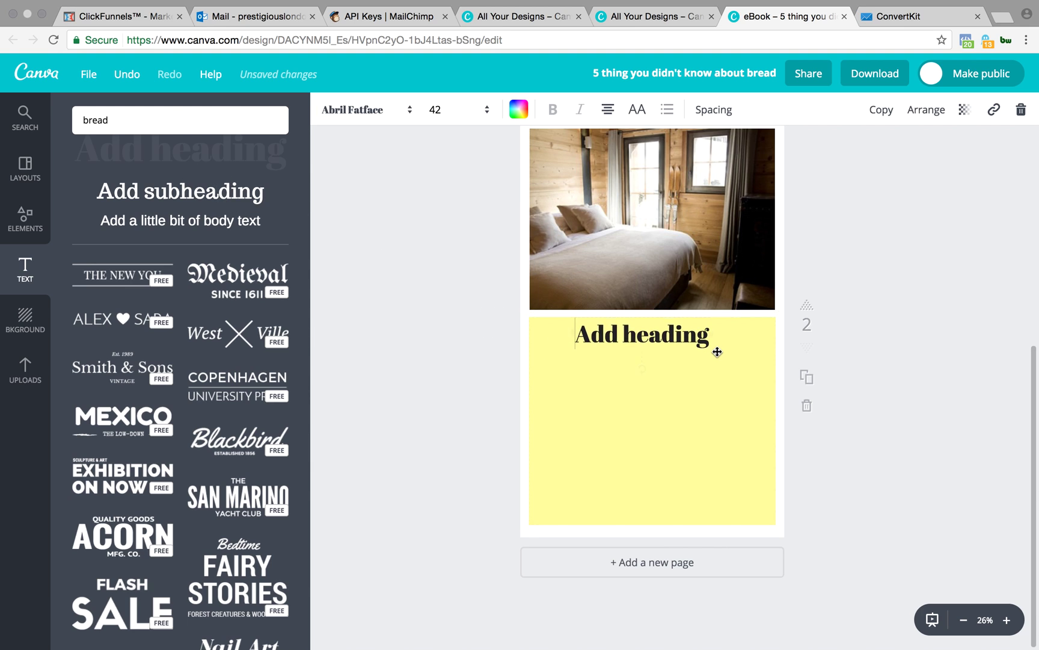
type("lov")
key("BackSpace")
key("BackSpace")
key("BackSpace")
type("Lovely r")
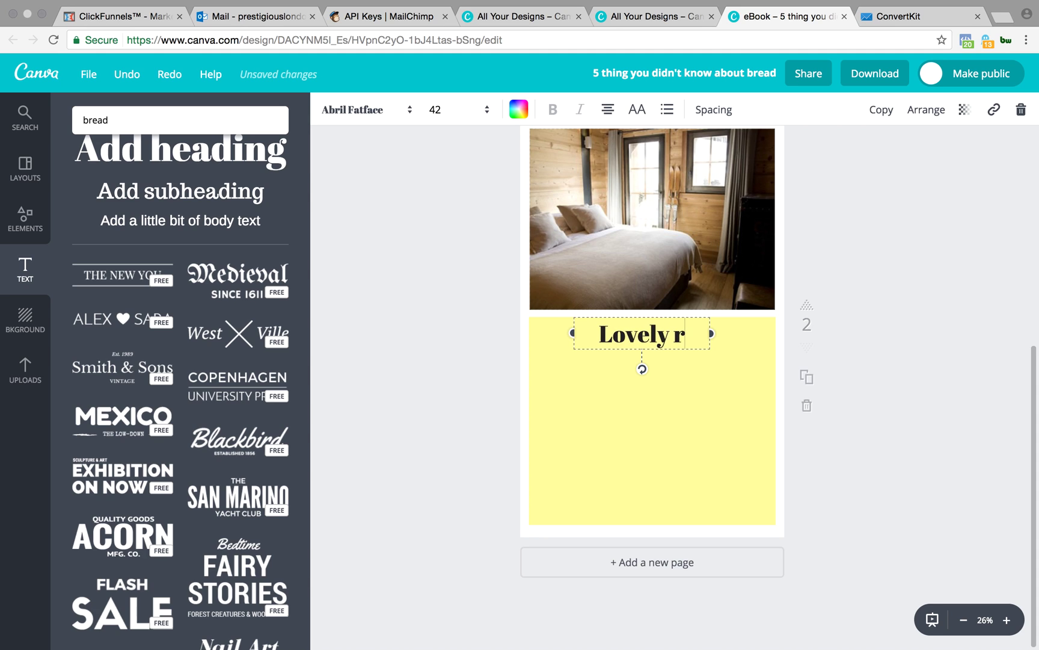
key("BackSpace")
type("r")
key("BackSpace")
type("Room")
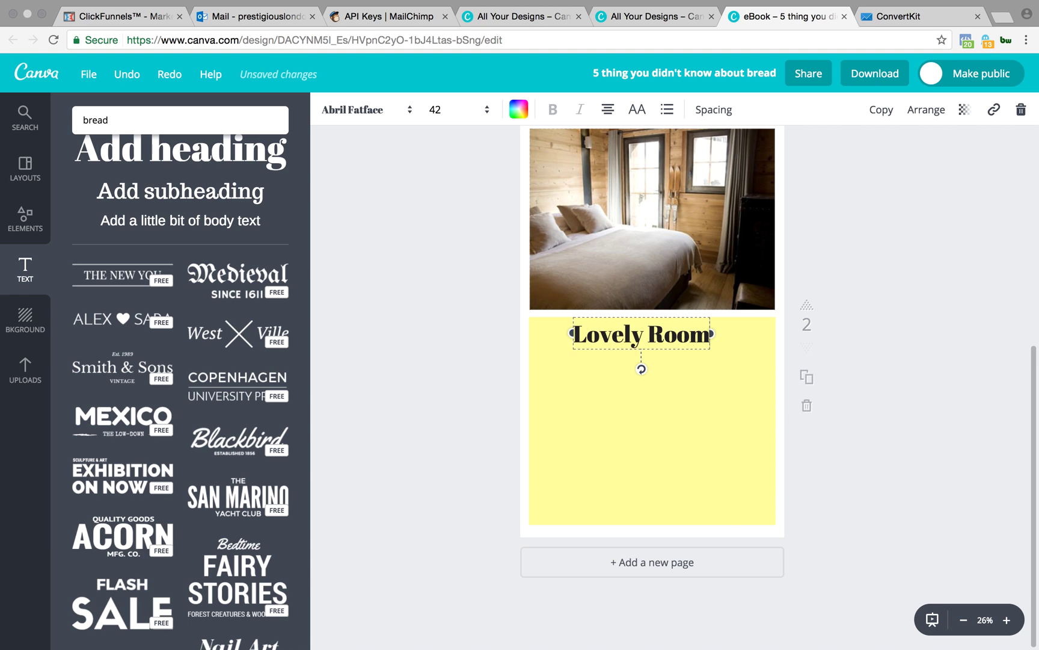
Place a body text element on the yellow square, just below the "Lovely Room" heading
left_click(550, 392)
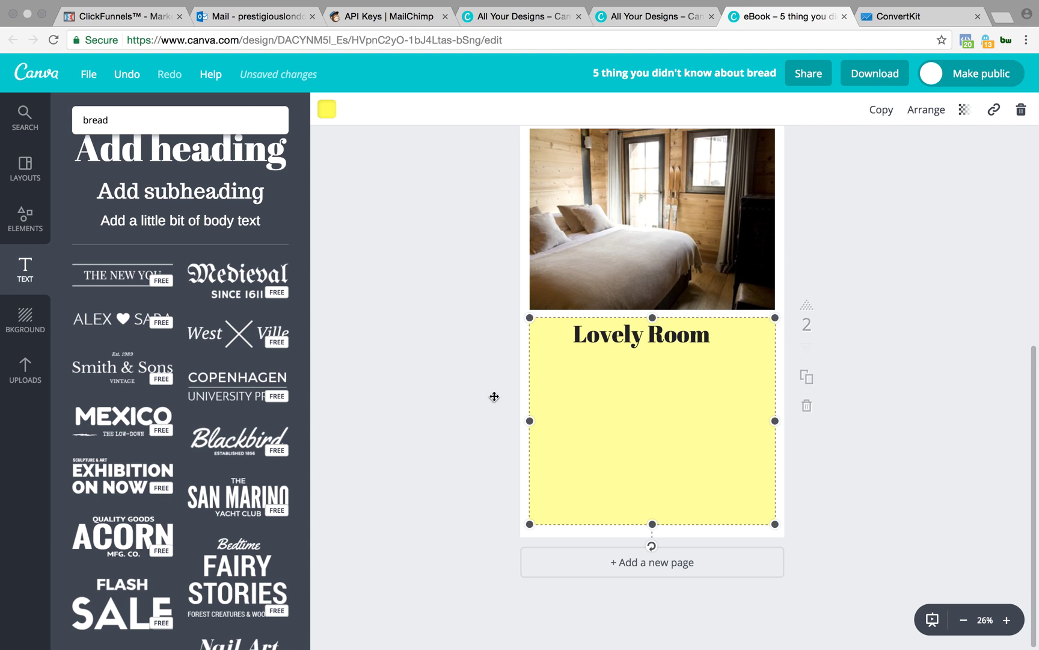
left_click_drag(207, 222, 643, 361)
Look over the cover and the second page to compare their layouts
scroll(479, 326, "up", 8)
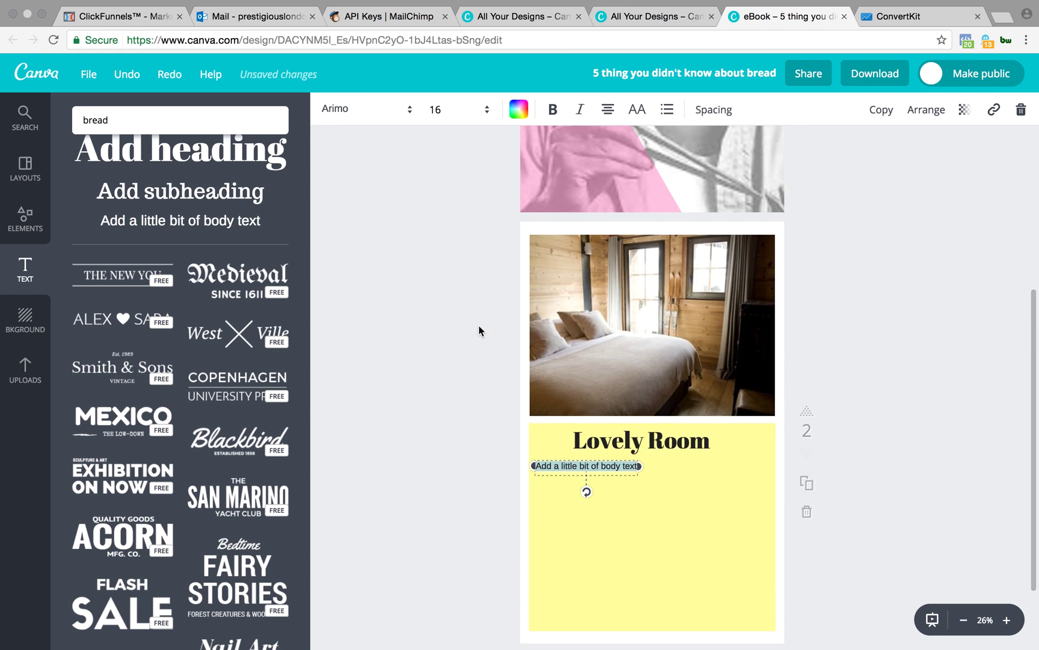
scroll(687, 309, "down", 5)
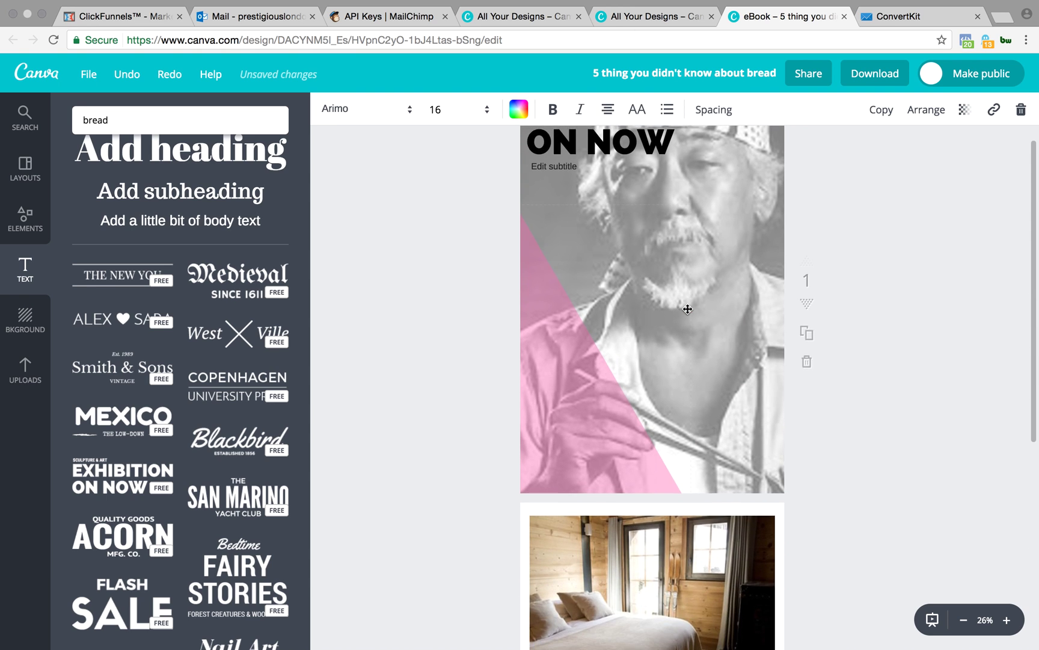
scroll(939, 363, "down", 2)
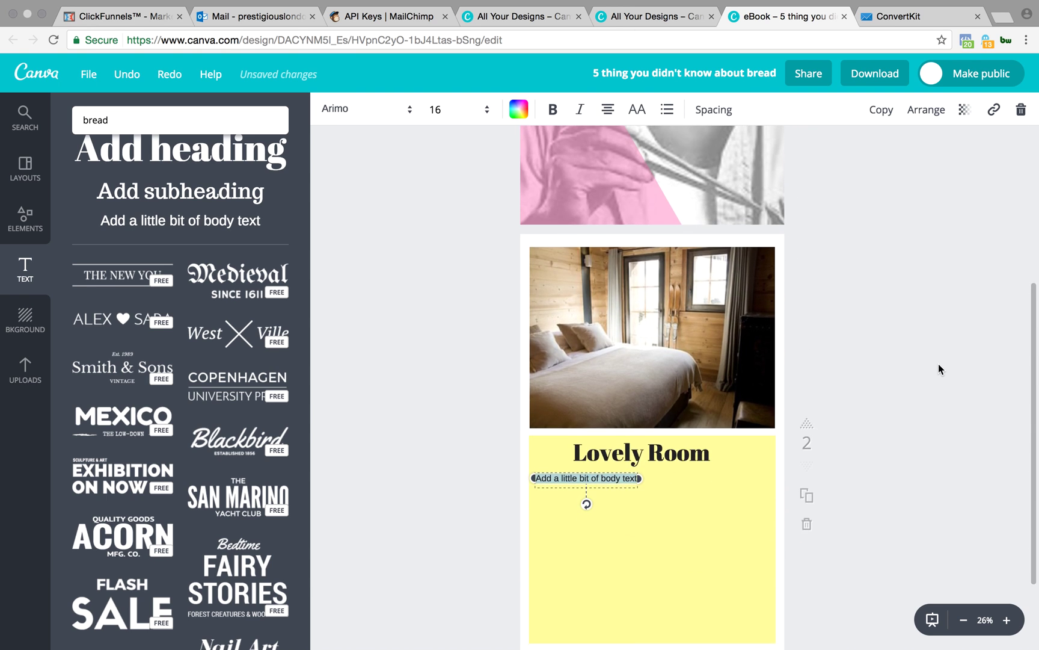
scroll(939, 362, "up", 5)
scroll(939, 366, "up", 2)
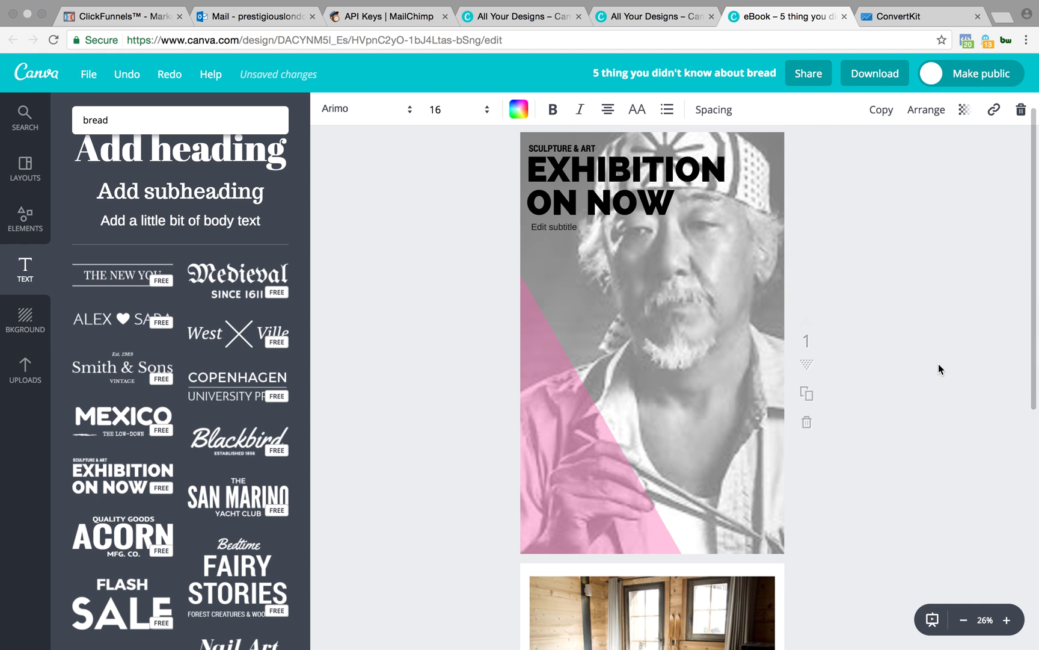
scroll(639, 385, "down", 5)
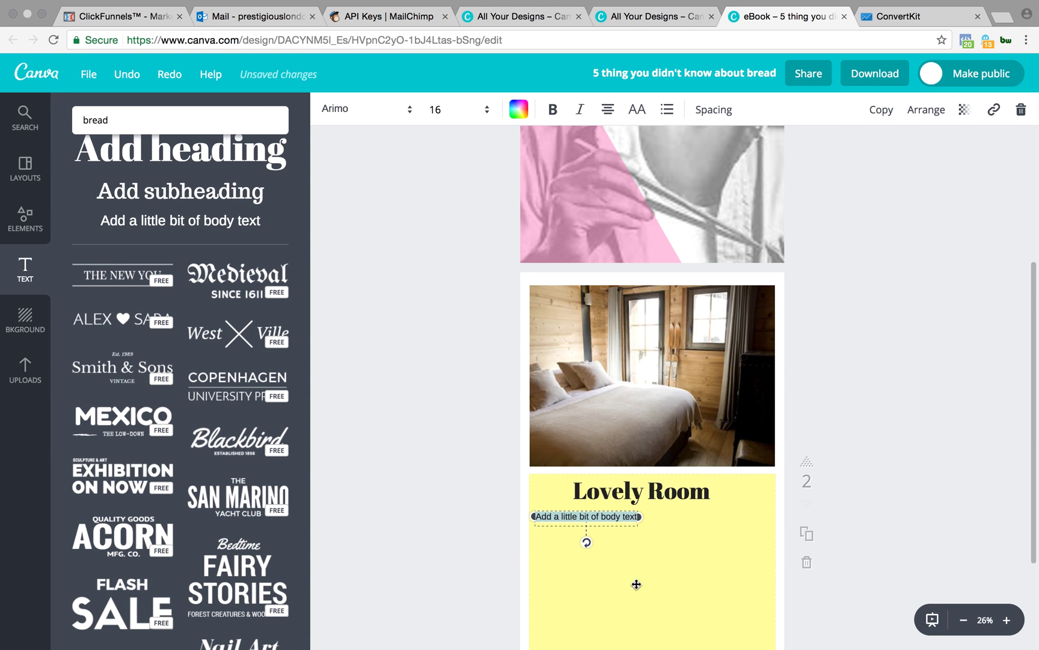
scroll(866, 435, "down", 2)
left_click(866, 436)
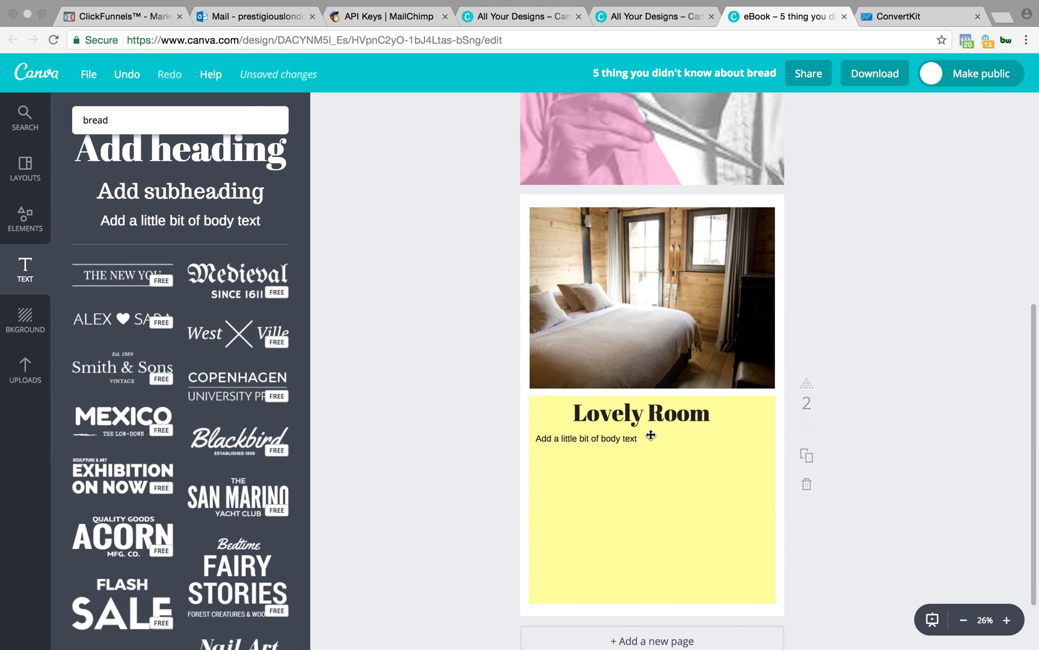
scroll(651, 440, "up", 2)
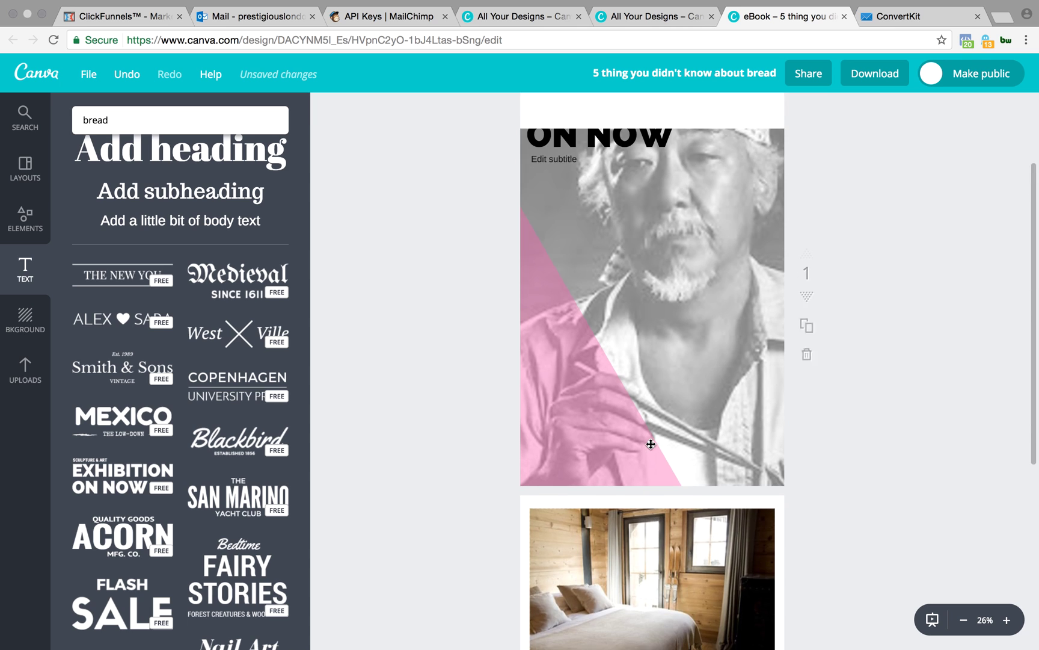
Search the image library for "fish" and browse the matching photos and illustrations
left_click(145, 118)
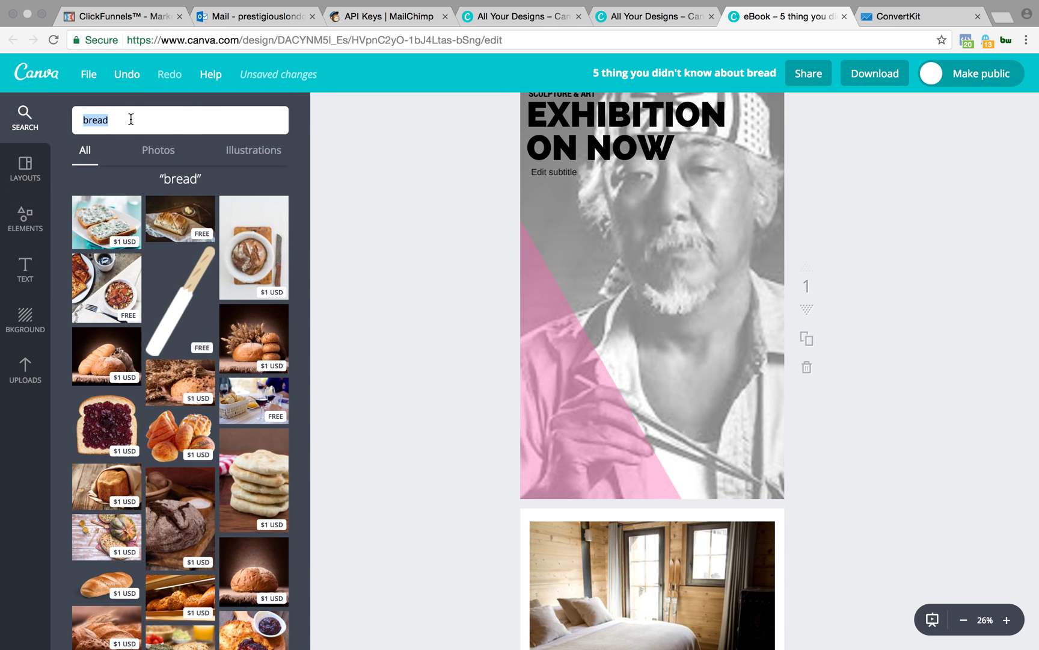
scroll(145, 181, "down", 3)
key("BackSpace")
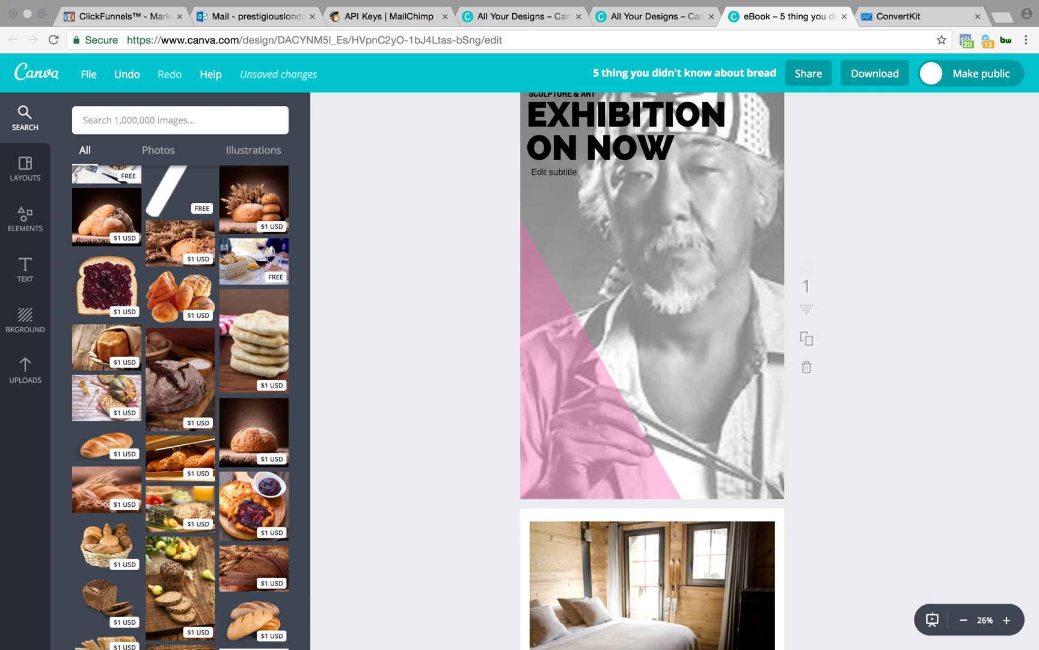
type("fish")
key("Return")
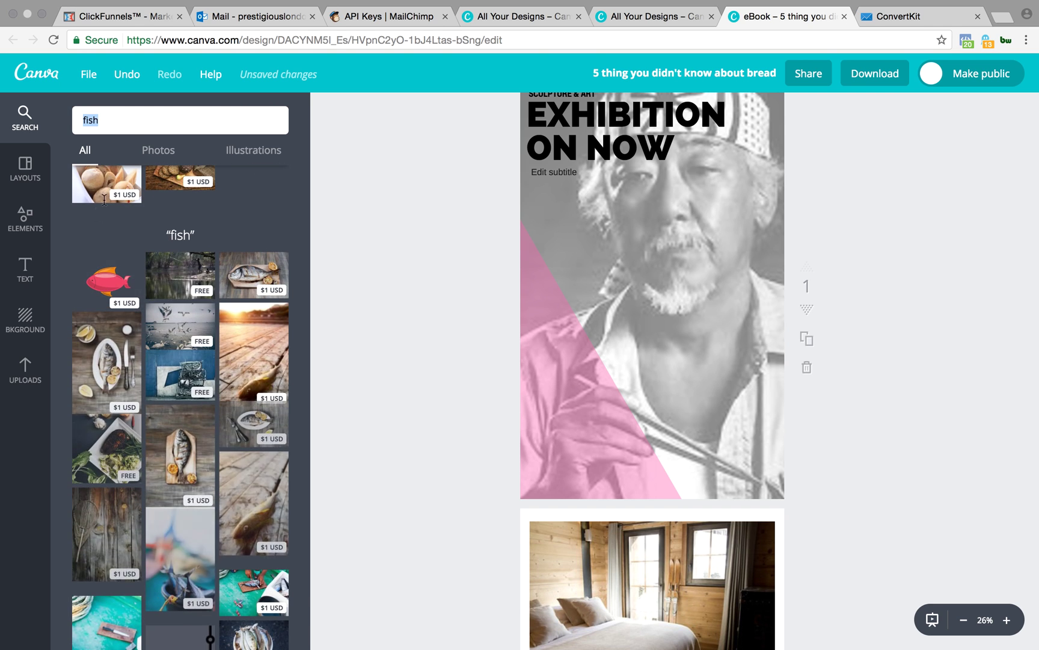
scroll(223, 288, "down", 5)
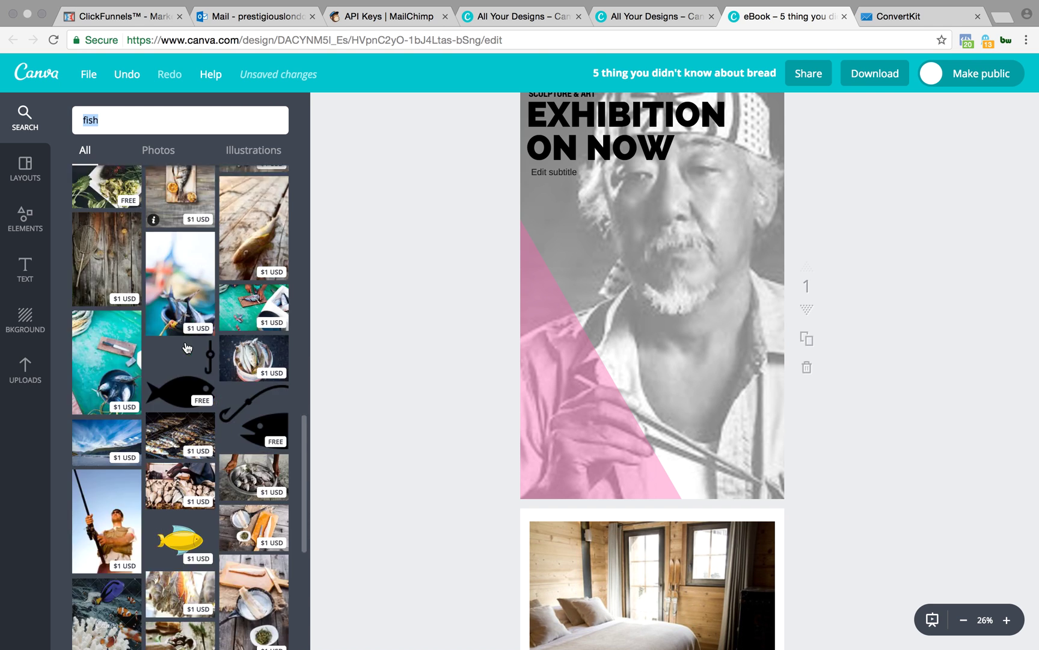
Try the Cali, Drama and Edge filters on page 2's bedroom photo, and settle on the Epic filter
scroll(601, 541, "down", 5)
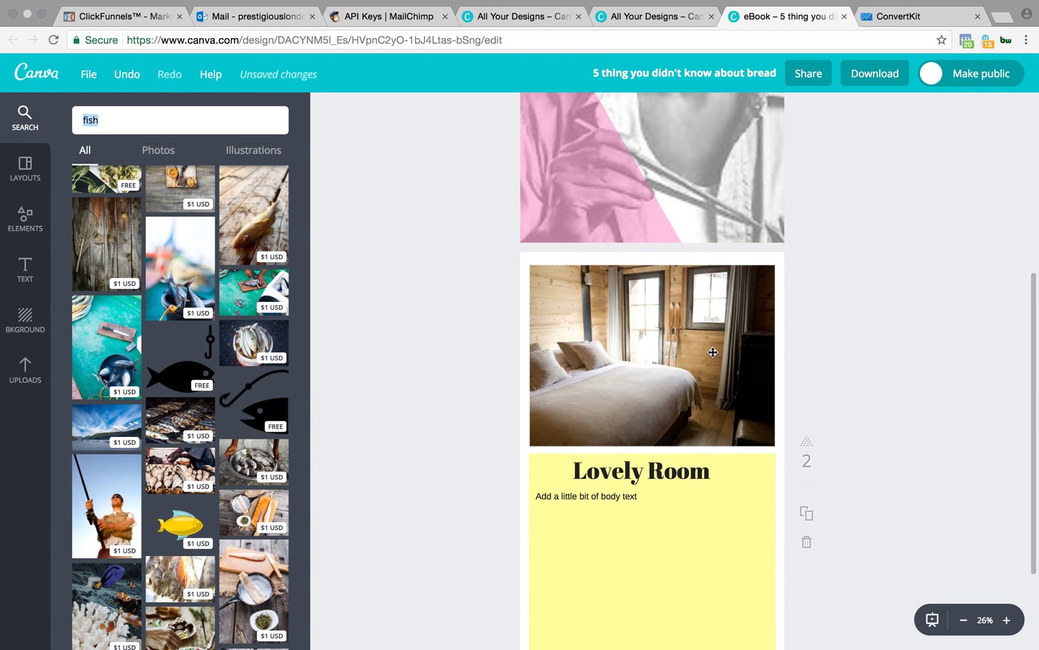
scroll(712, 508, "down", 2)
left_click(726, 256)
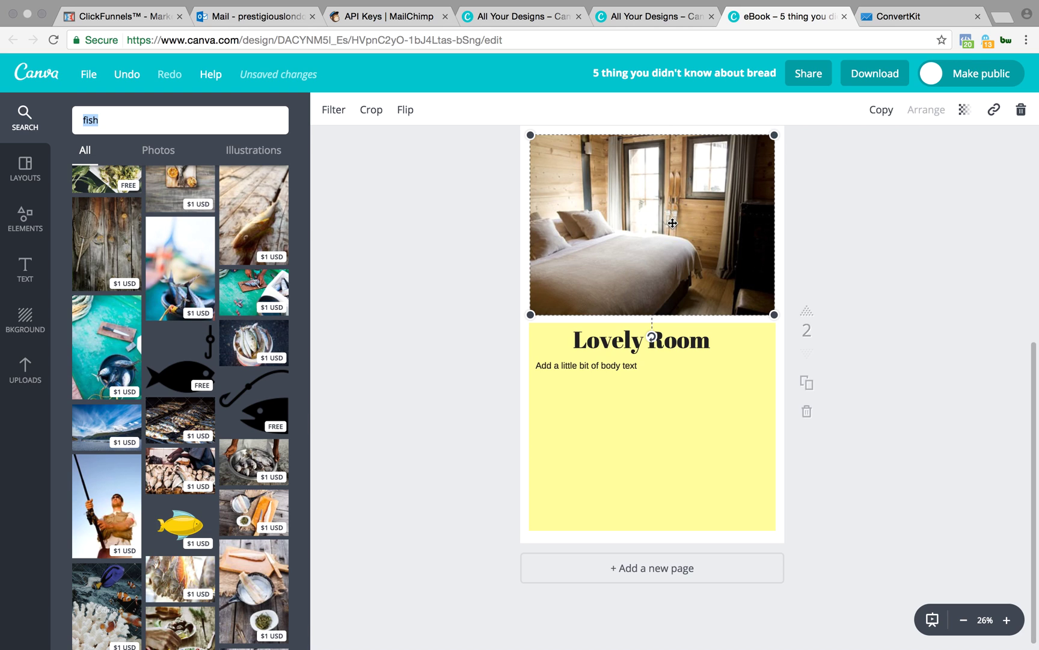
left_click(335, 110)
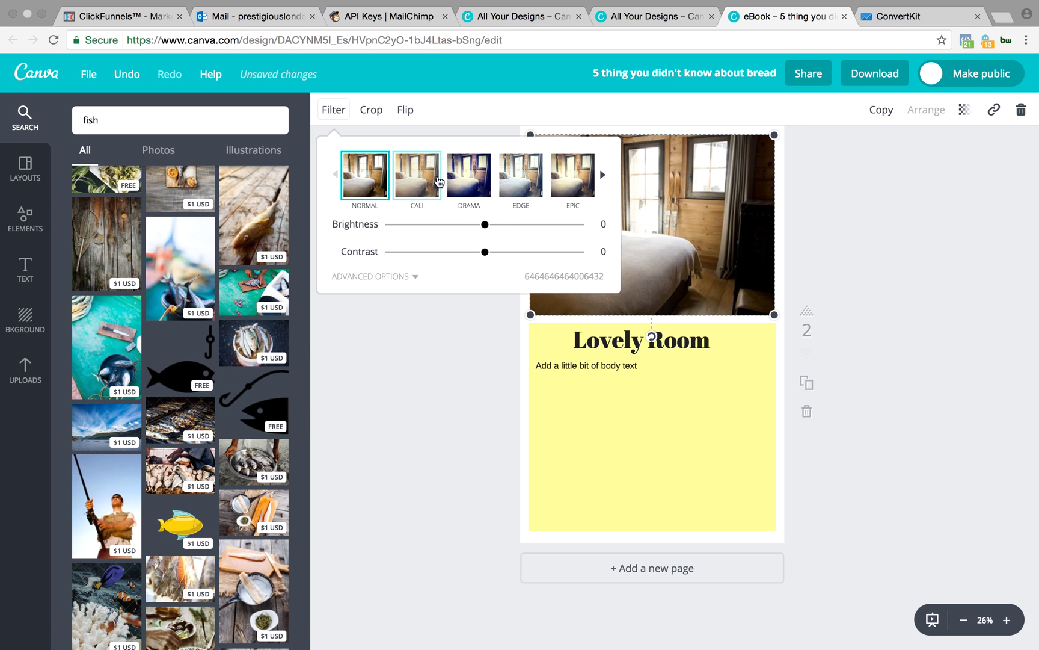
left_click(430, 180)
left_click(475, 182)
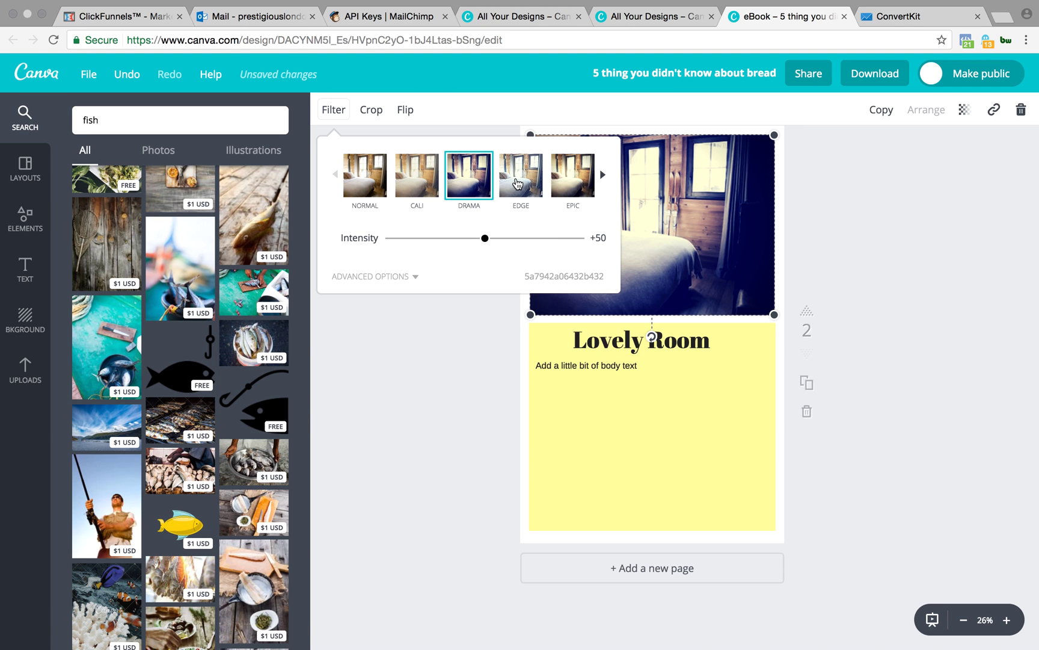
left_click(516, 183)
left_click(458, 184)
left_click(584, 179)
mouse_move(485, 238)
left_mouse_down()
mouse_move(546, 239)
mouse_move(484, 242)
left_mouse_up()
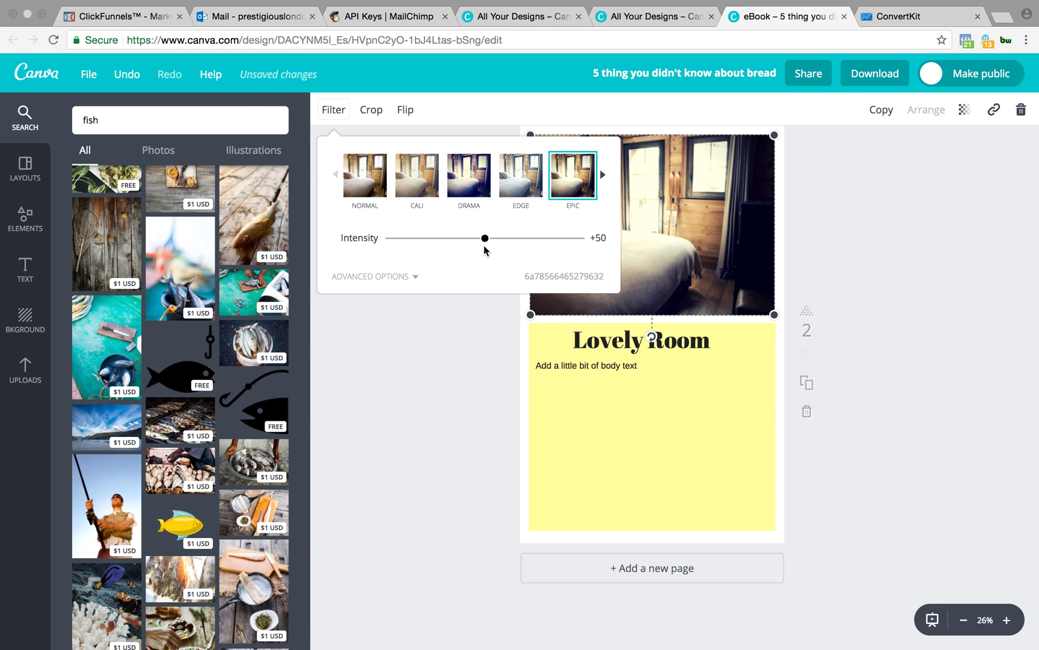
left_click(985, 276)
Review both eBook pages with the filtered bedroom photo in place
scroll(847, 347, "up", 8)
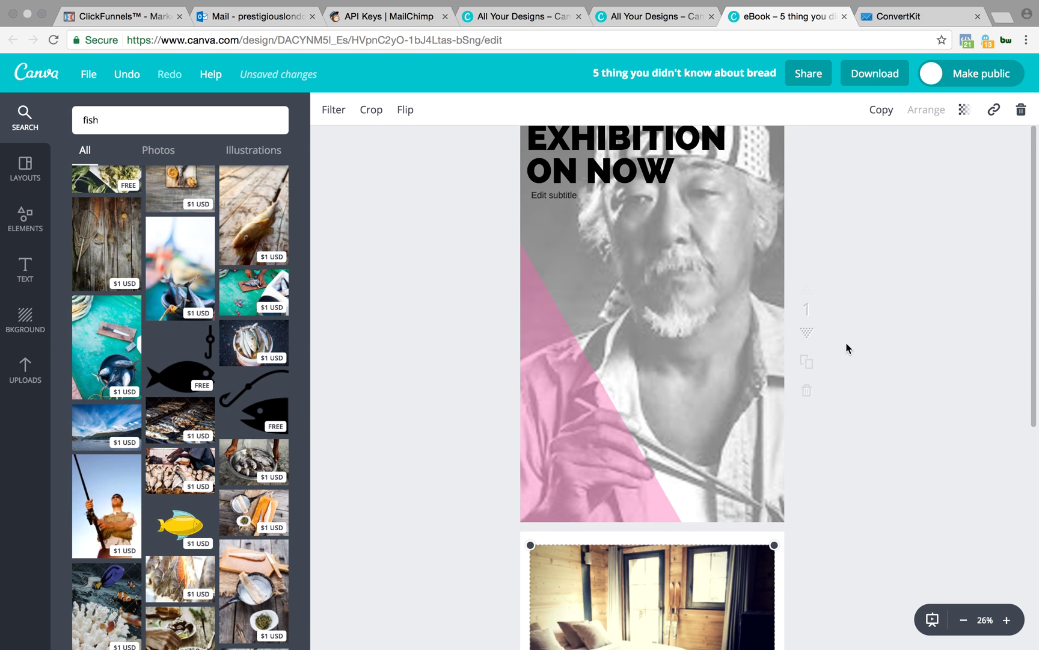
scroll(847, 348, "down", 4)
scroll(847, 347, "down", 5)
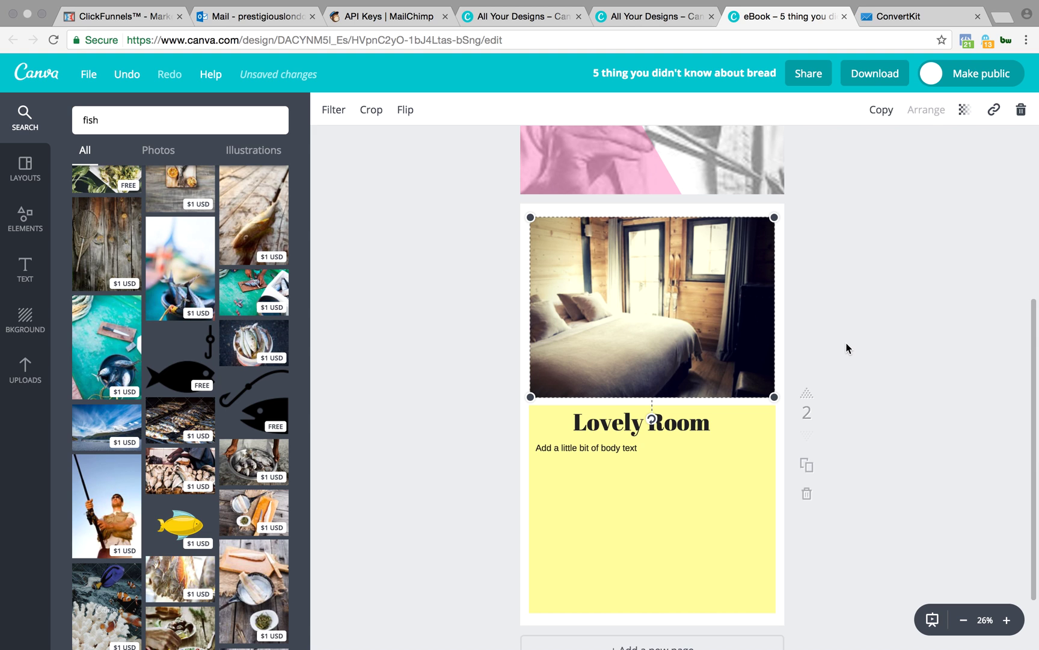
scroll(891, 341, "up", 10)
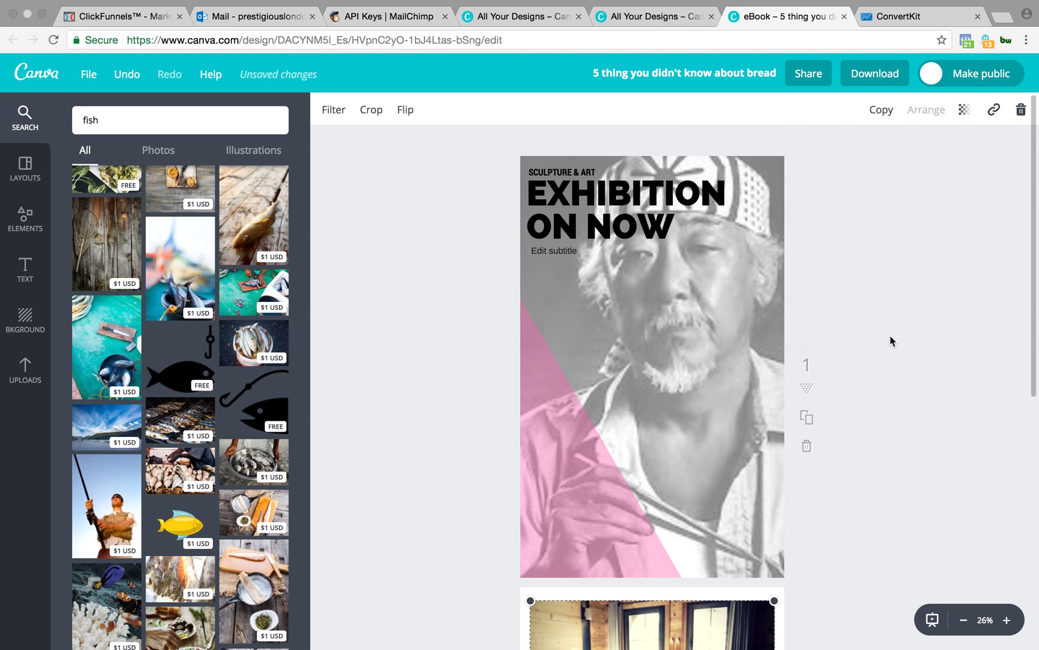
scroll(891, 340, "down", 2)
scroll(891, 340, "up", 3)
scroll(891, 341, "down", 3)
scroll(891, 340, "up", 3)
scroll(890, 341, "down", 15)
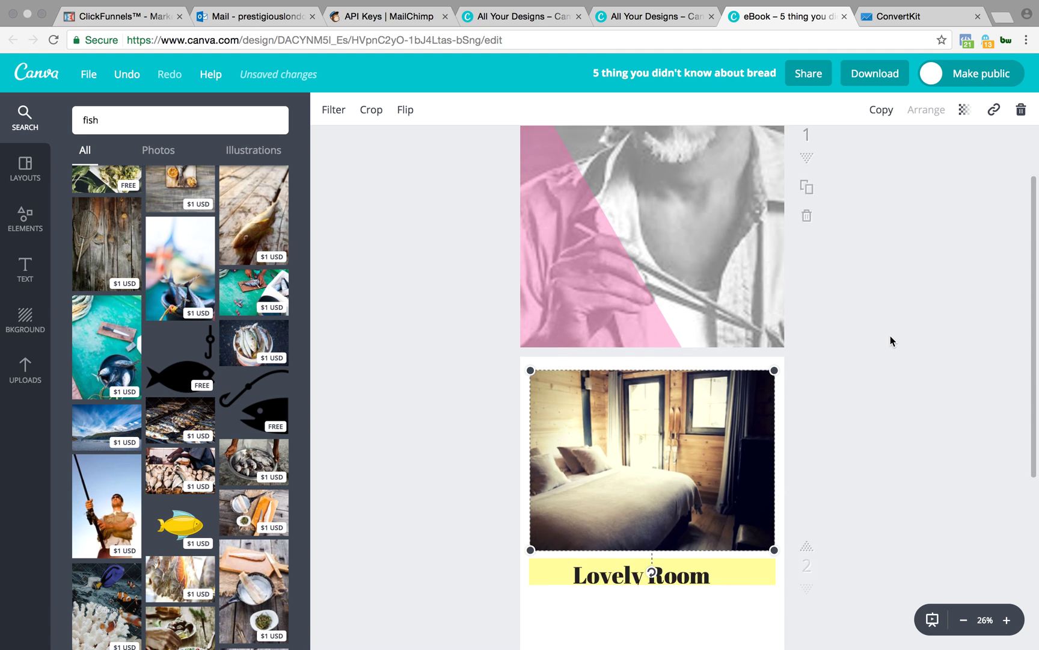
Check which file types are offered for downloading the eBook, and close the download options without exporting
left_click(890, 335)
scroll(906, 280, "up", 8)
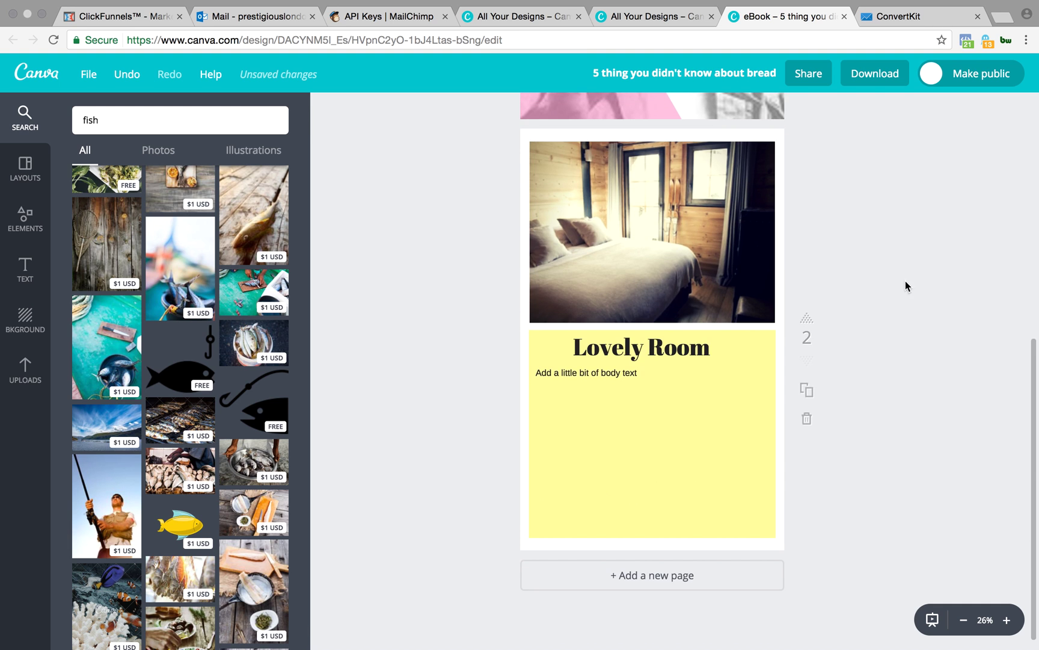
scroll(866, 325, "up", 4)
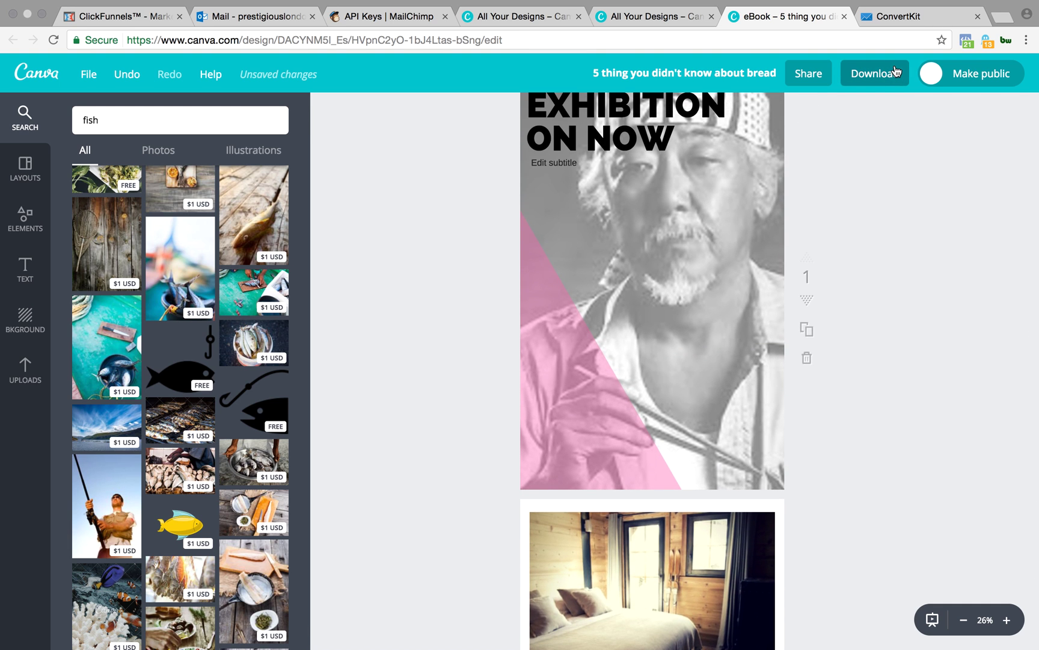
left_click(892, 71)
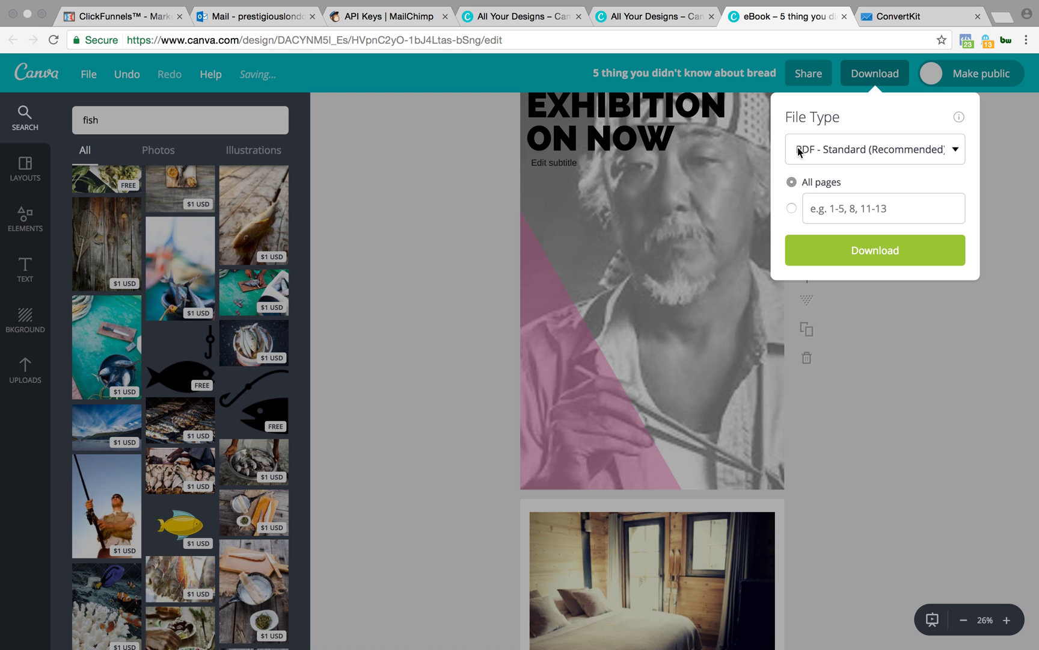
left_click(926, 152)
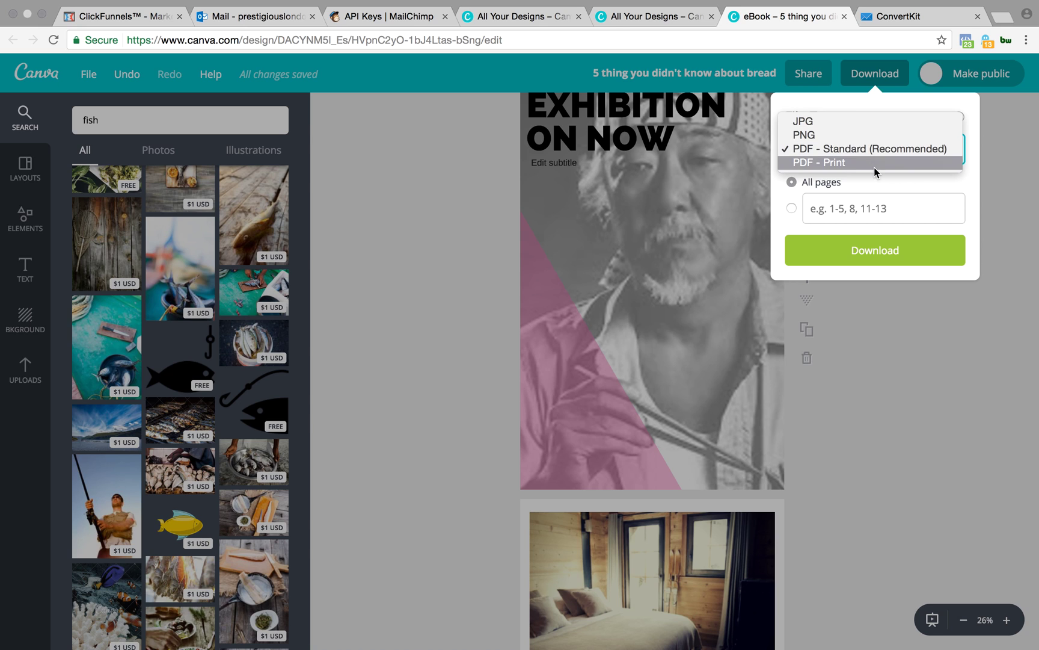
left_click(493, 240)
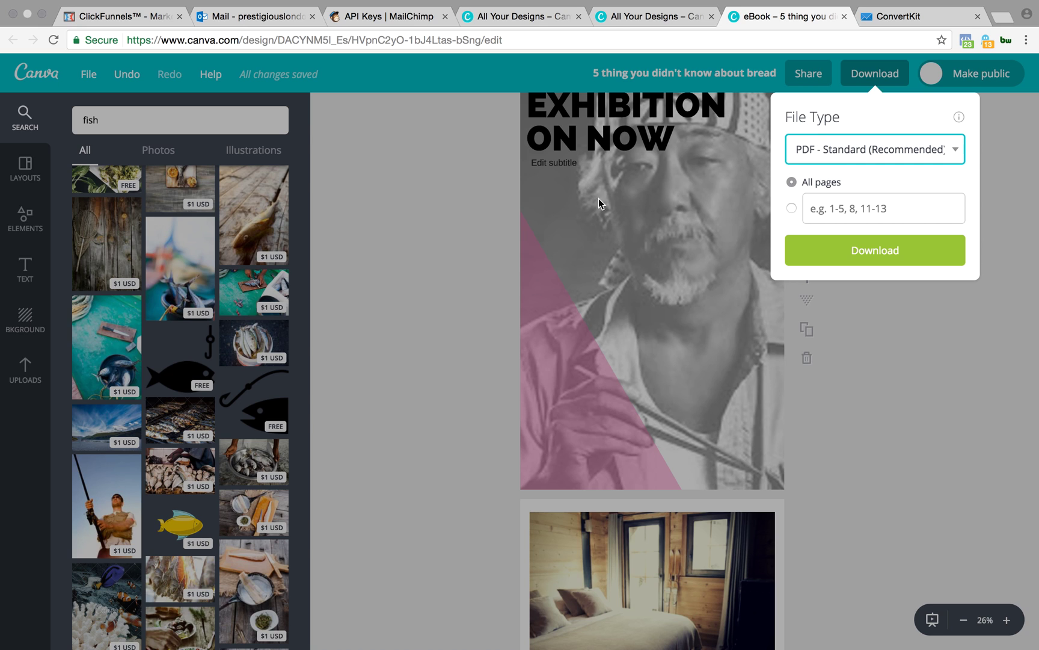
left_click(876, 149)
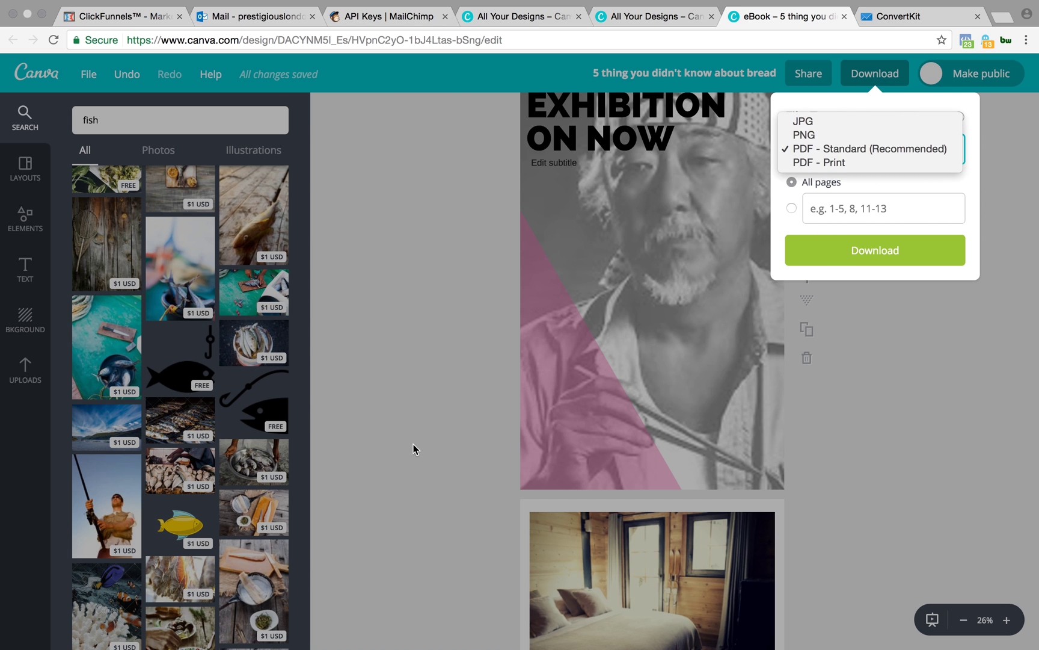
left_click(367, 388)
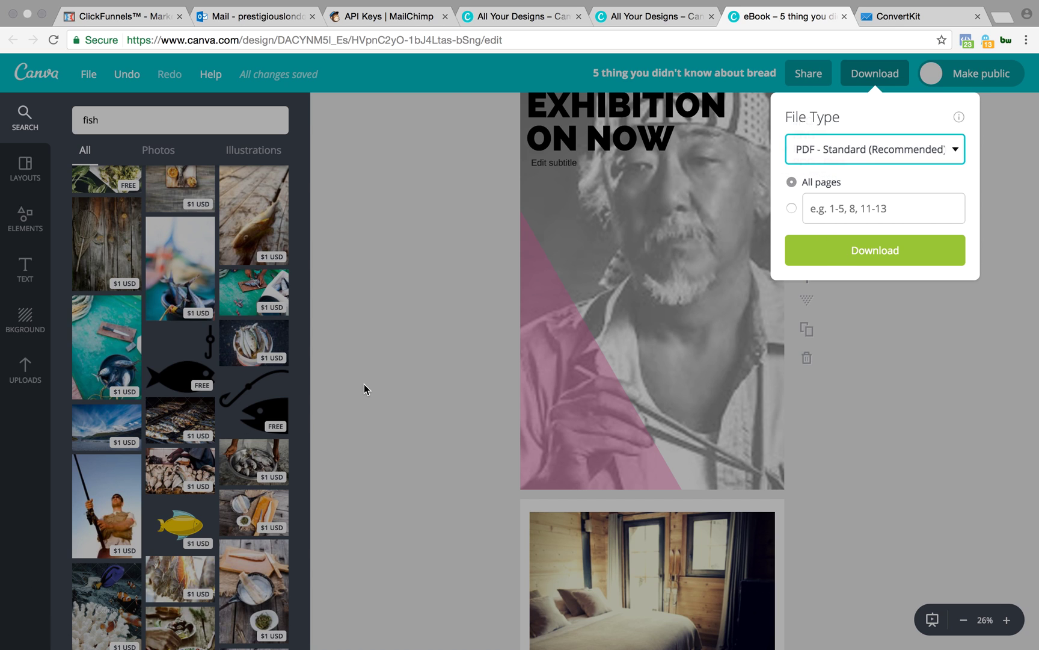
left_click(995, 313)
Look over the finished eBook from the "Exhibition on Now" cover to the "Lovely Room" page
scroll(995, 313, "up", 2)
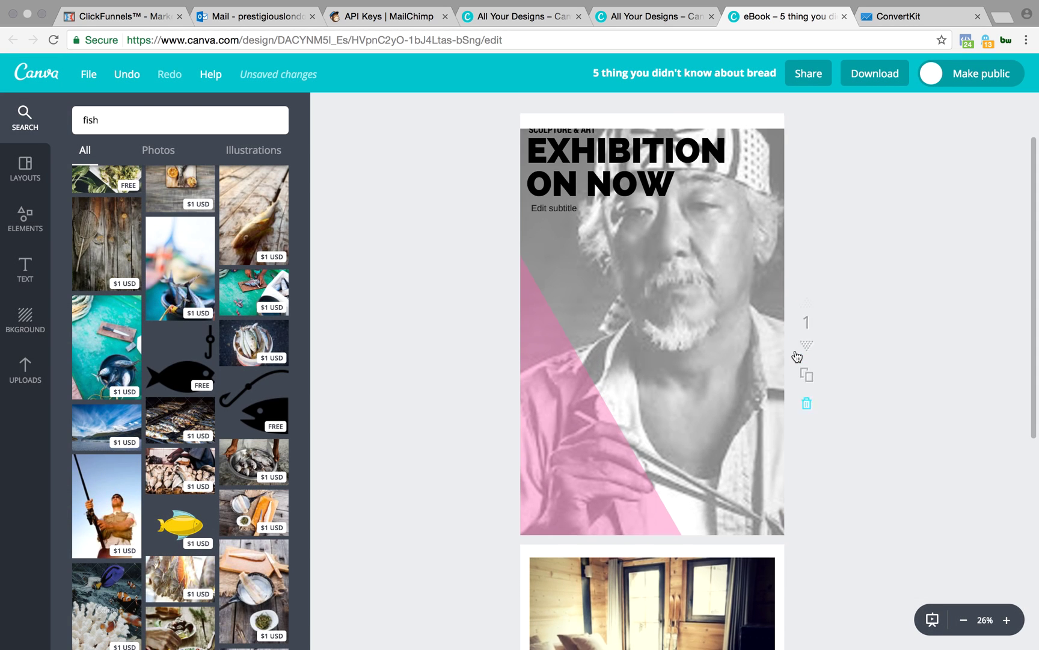
scroll(948, 291, "up", 2)
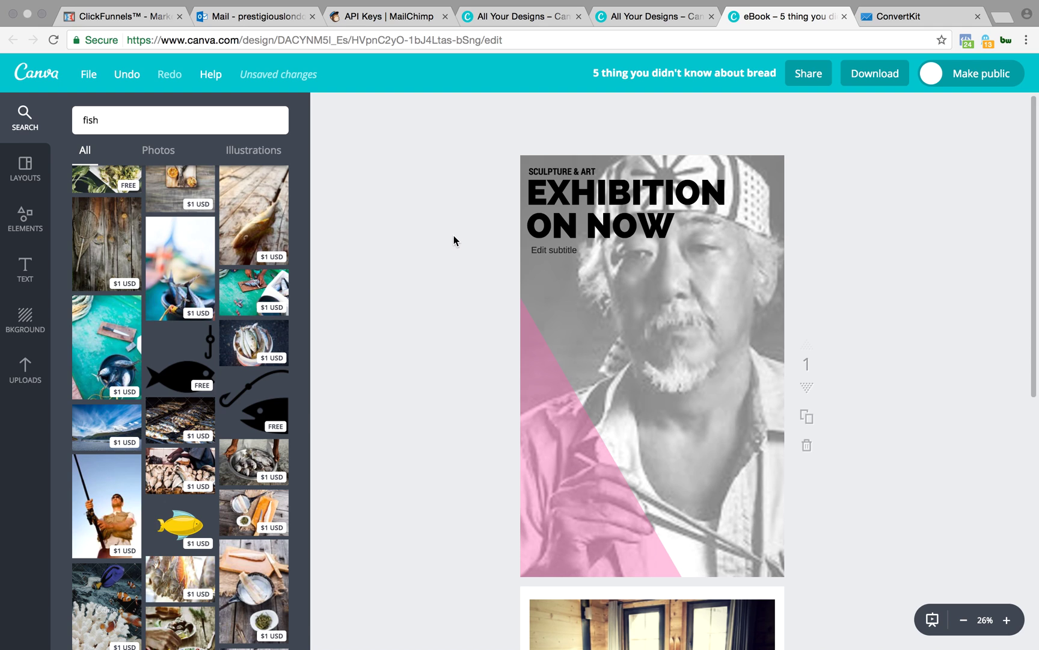
scroll(455, 240, "down", 1)
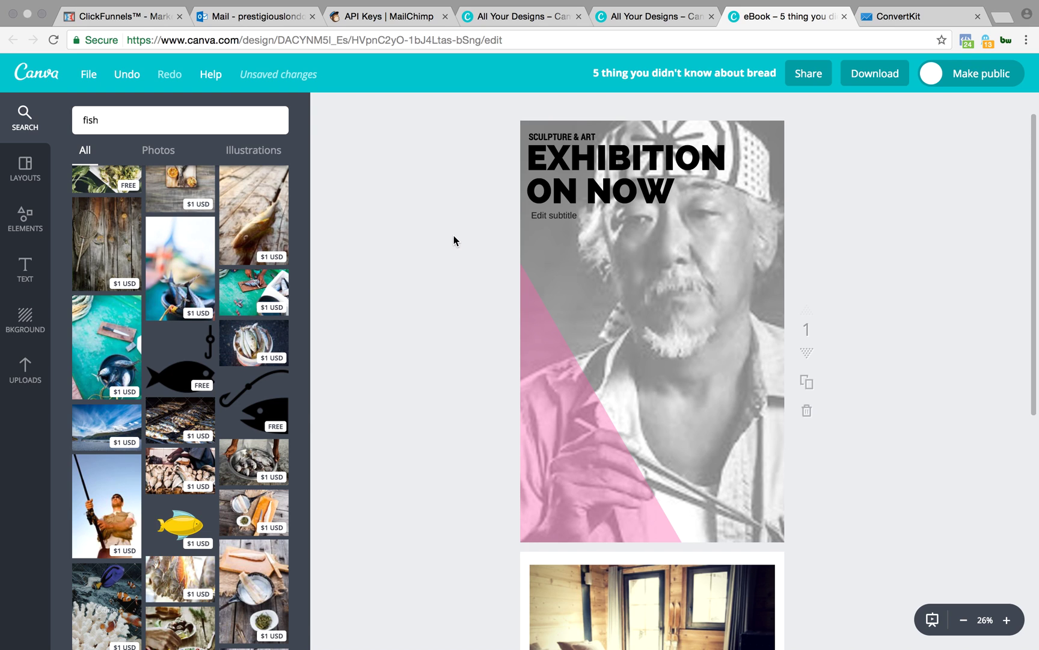
scroll(455, 240, "down", 1)
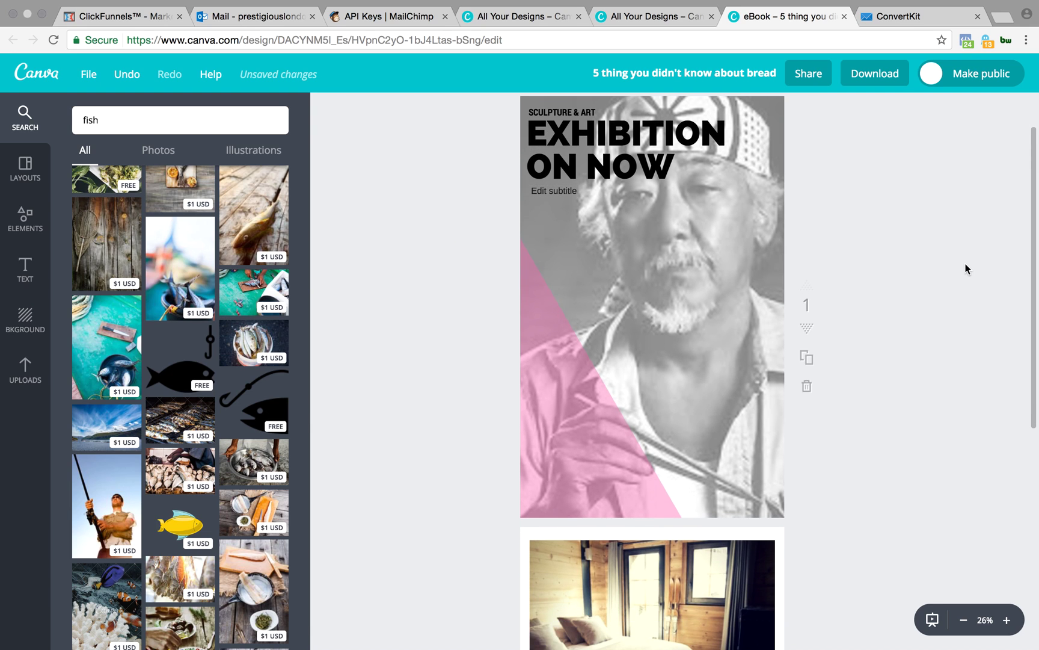
scroll(966, 264, "up", 1)
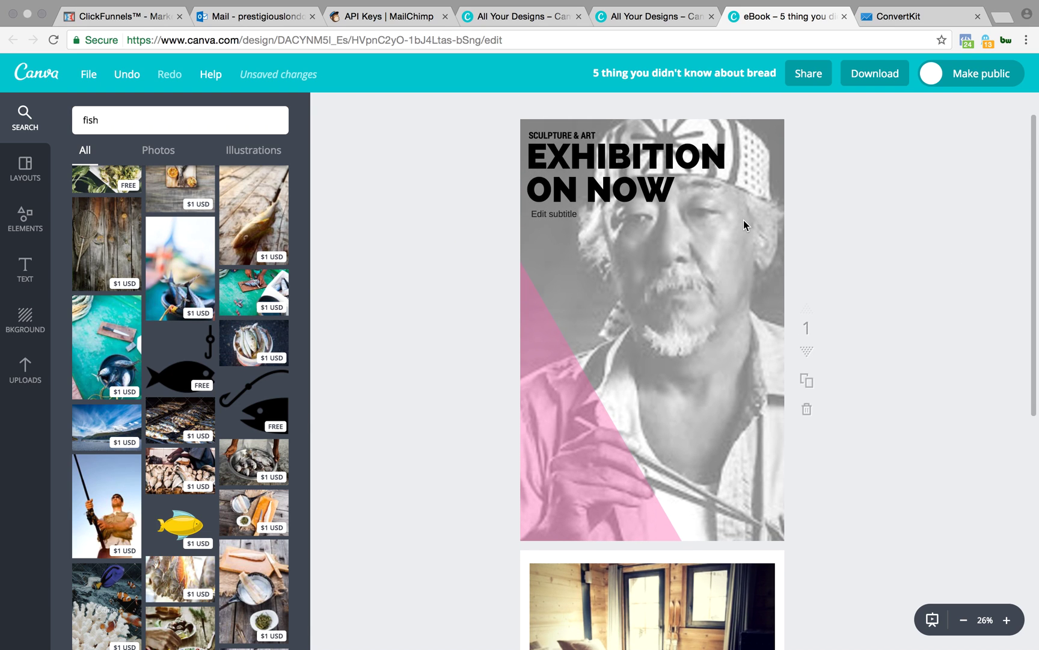
scroll(927, 303, "down", 10)
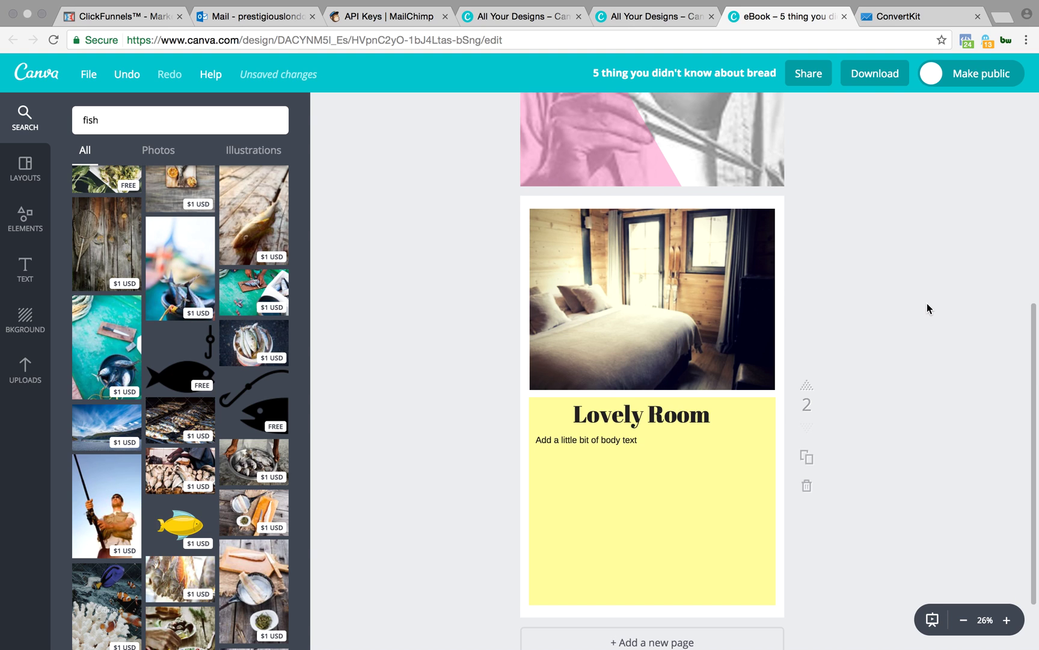
scroll(888, 283, "up", 5)
scroll(970, 363, "down", 3)
scroll(987, 358, "up", 3)
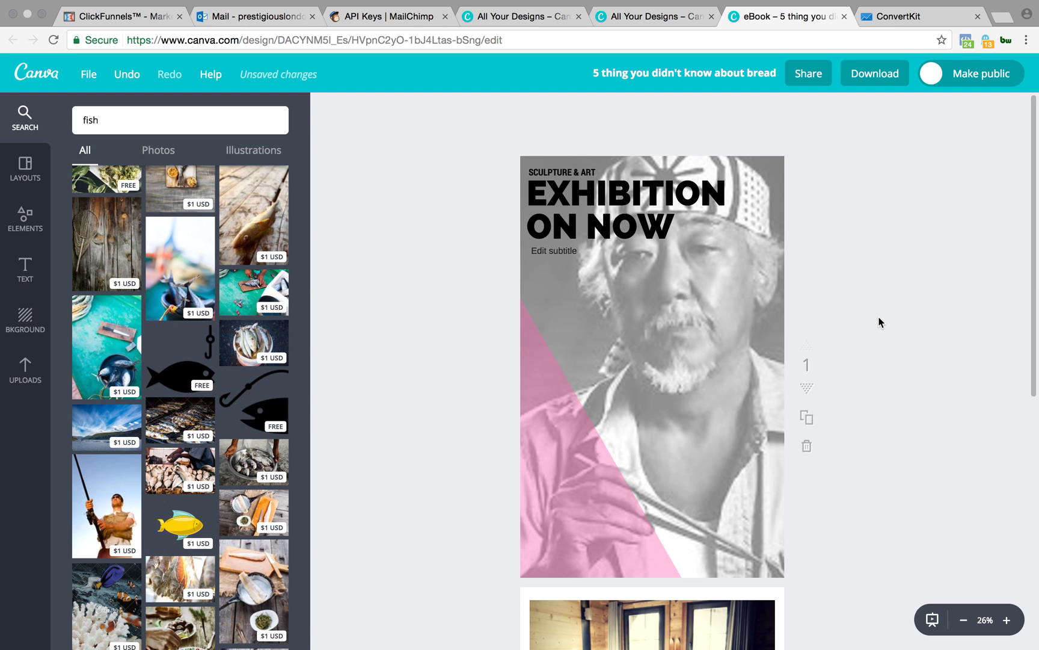
scroll(874, 318, "down", 1)
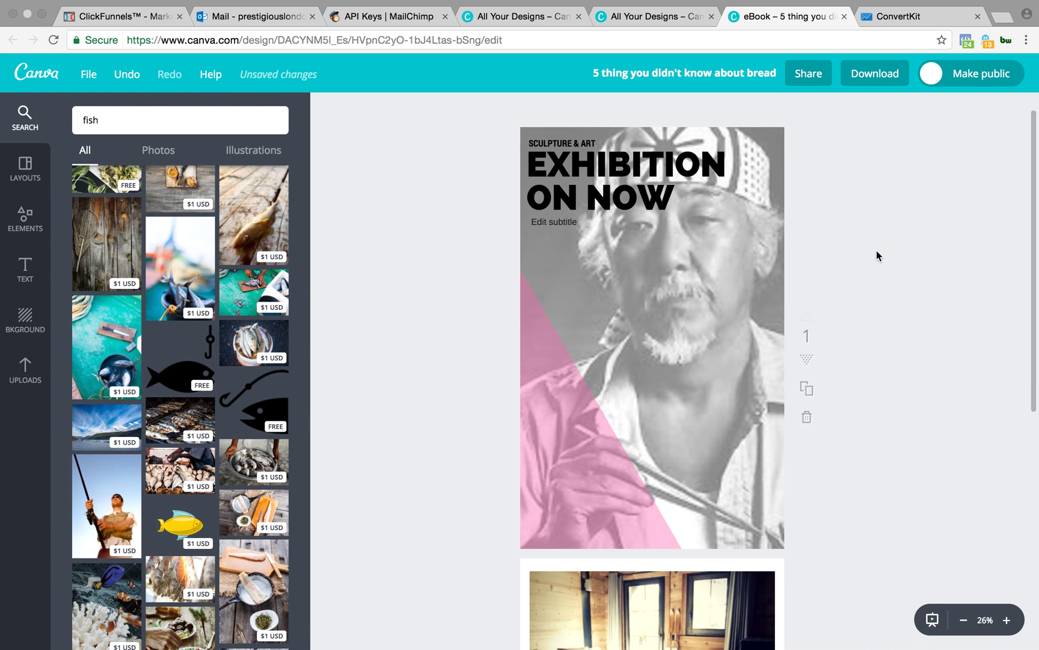
scroll(877, 251, "up", 1)
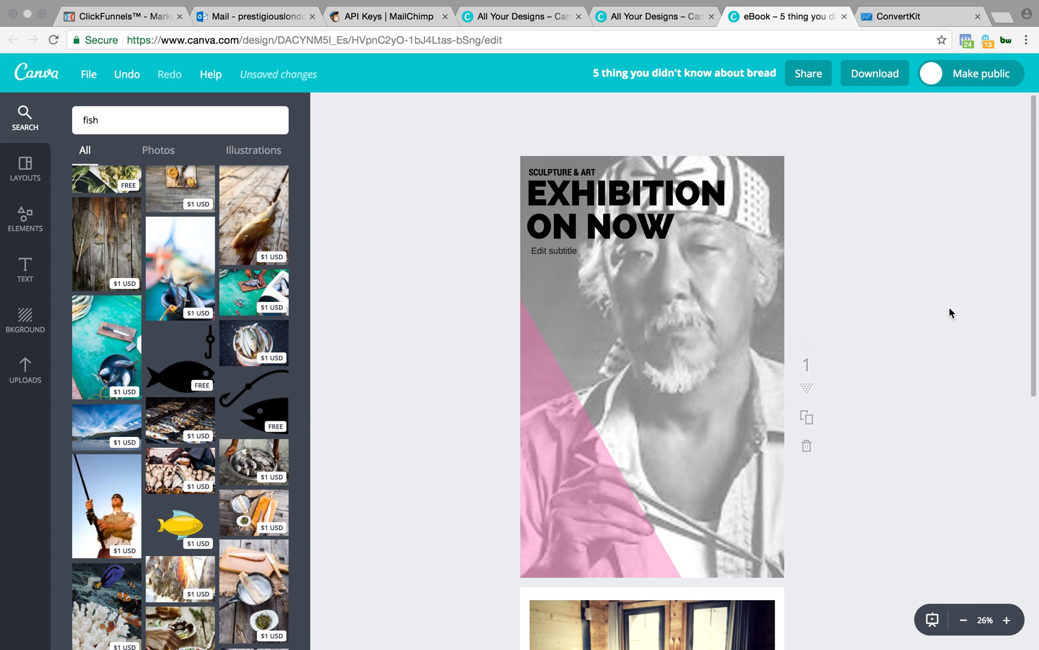
left_click(657, 356)
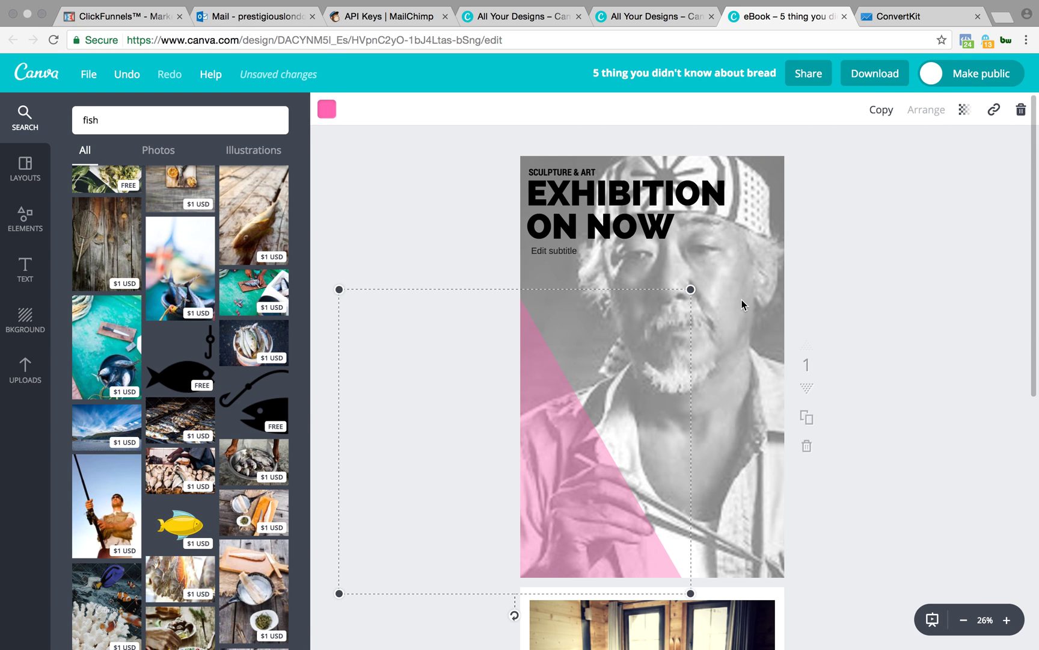
left_click(863, 277)
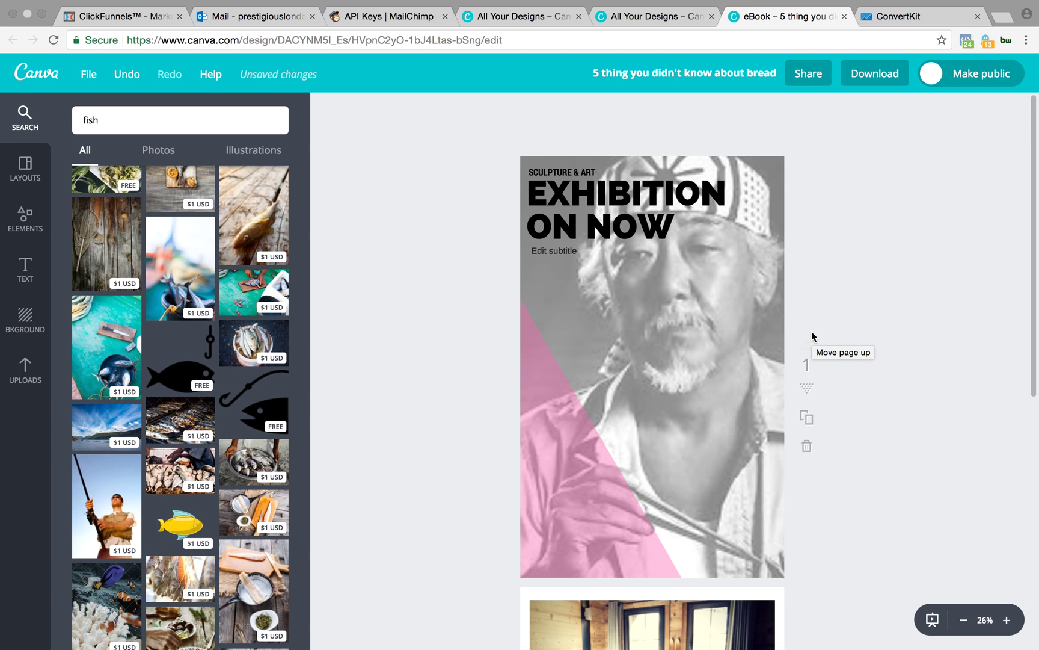
scroll(812, 336, "down", 1)
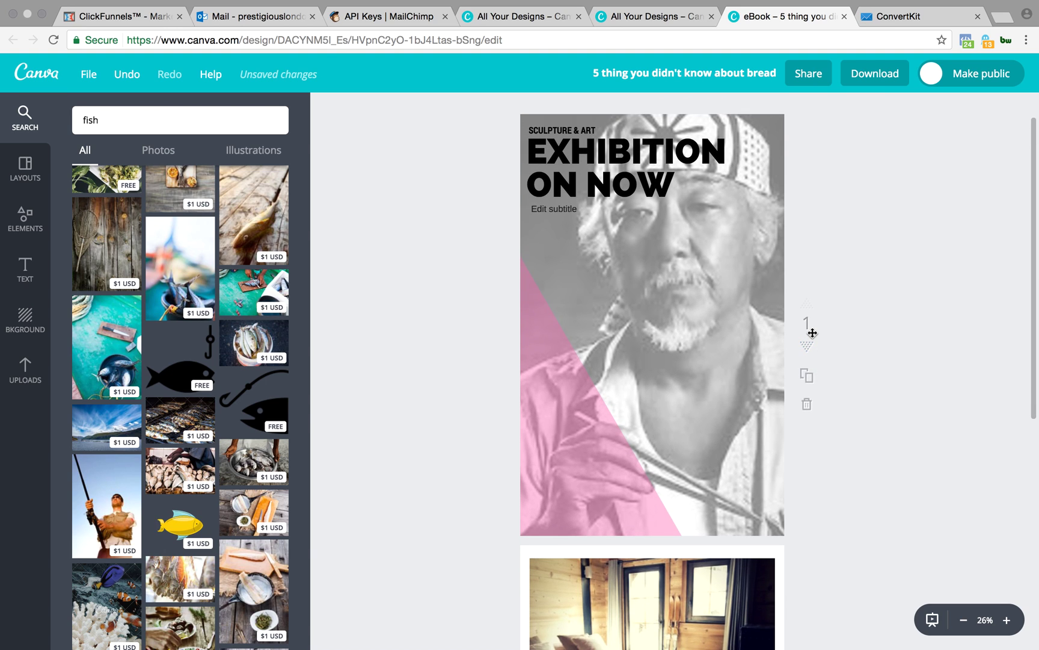
scroll(818, 230, "up", 1)
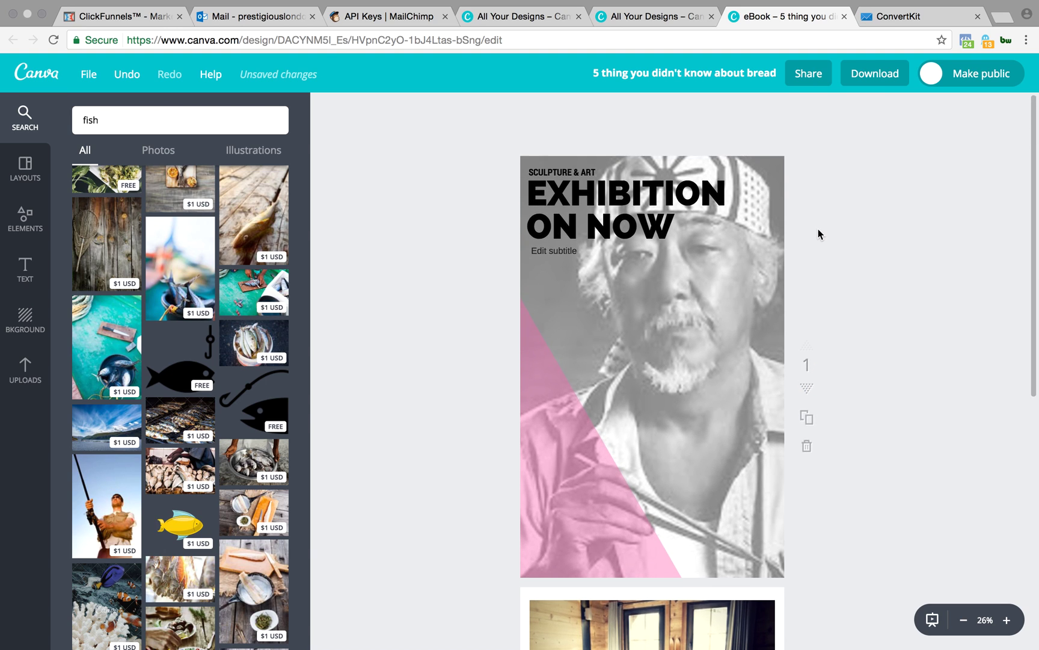